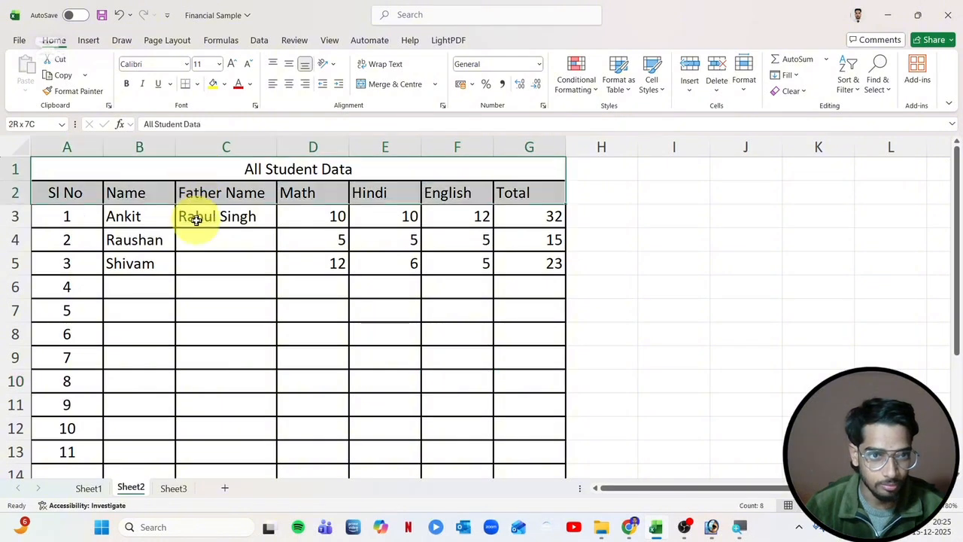
- Switch from the student data sheet to Sheet1 with the financial sample table
click(230, 348)
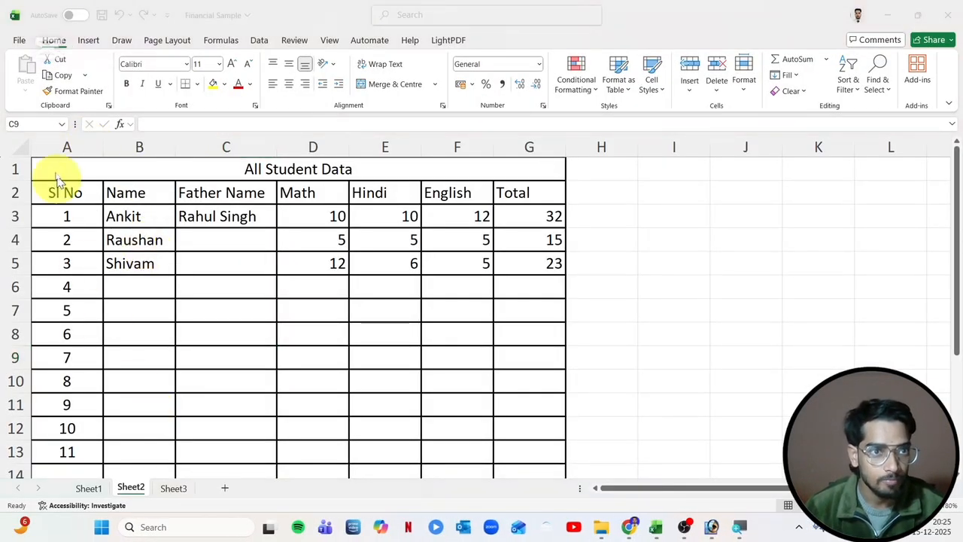
click(91, 494)
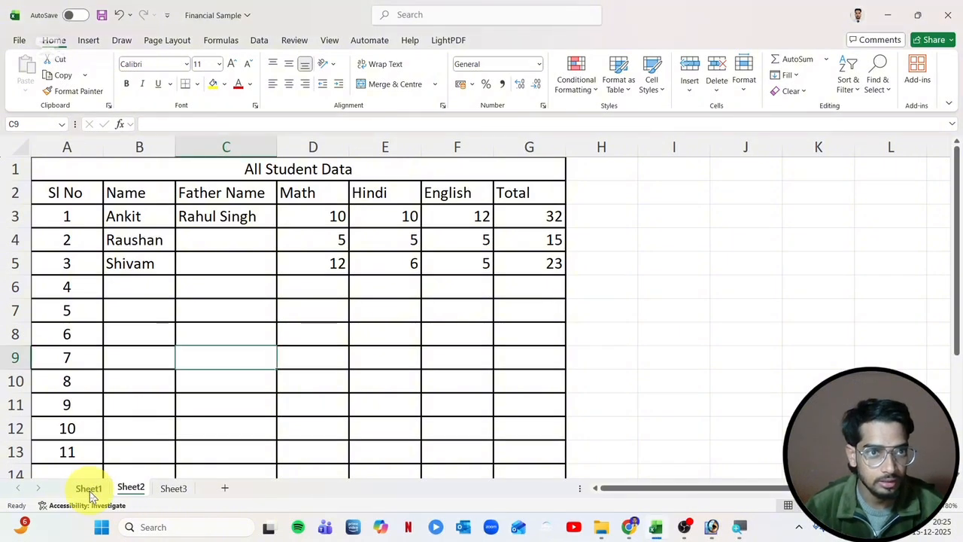
click(89, 493)
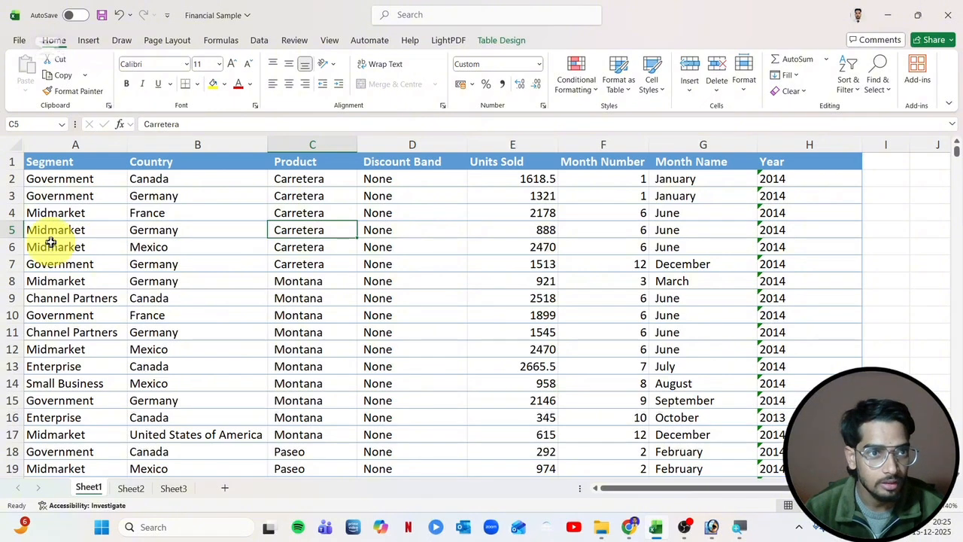
click(12, 181)
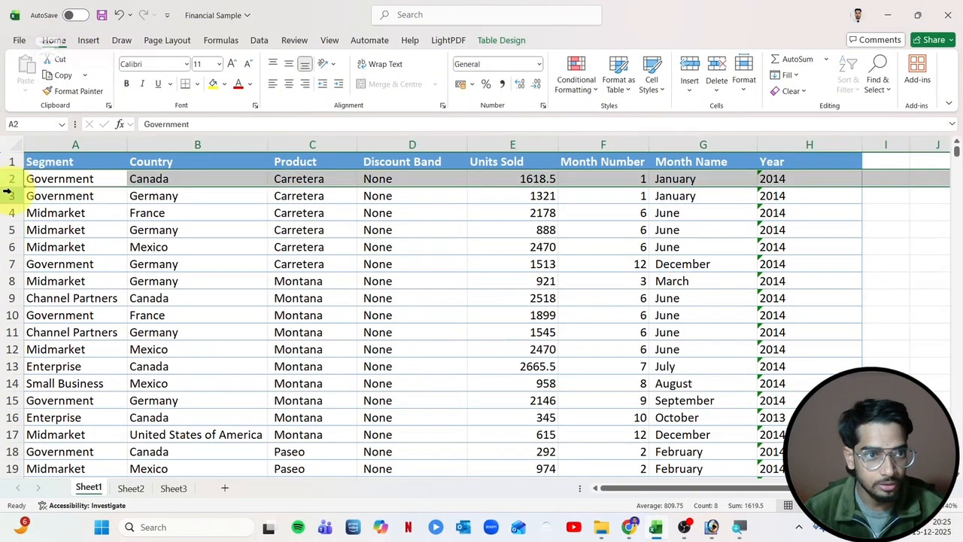
click(11, 191)
click(9, 178)
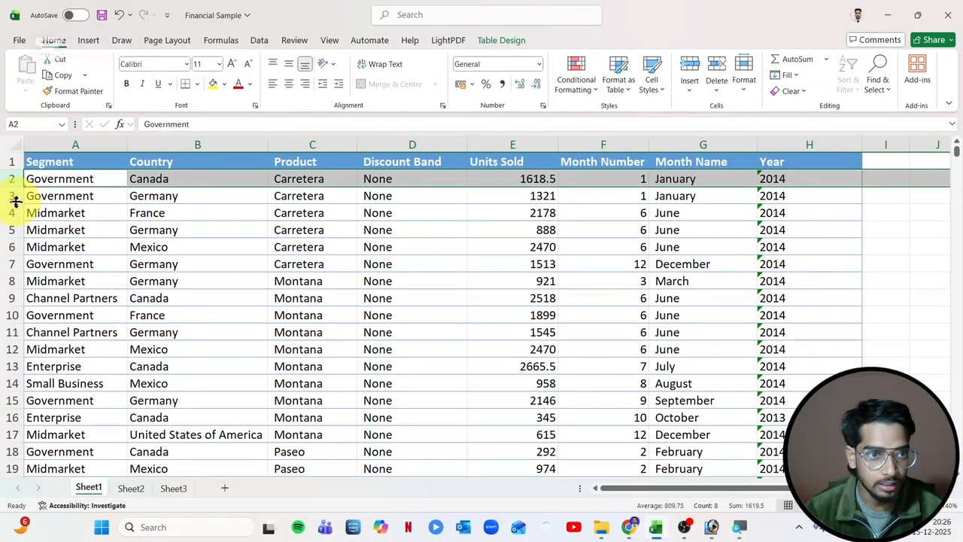
click(12, 195)
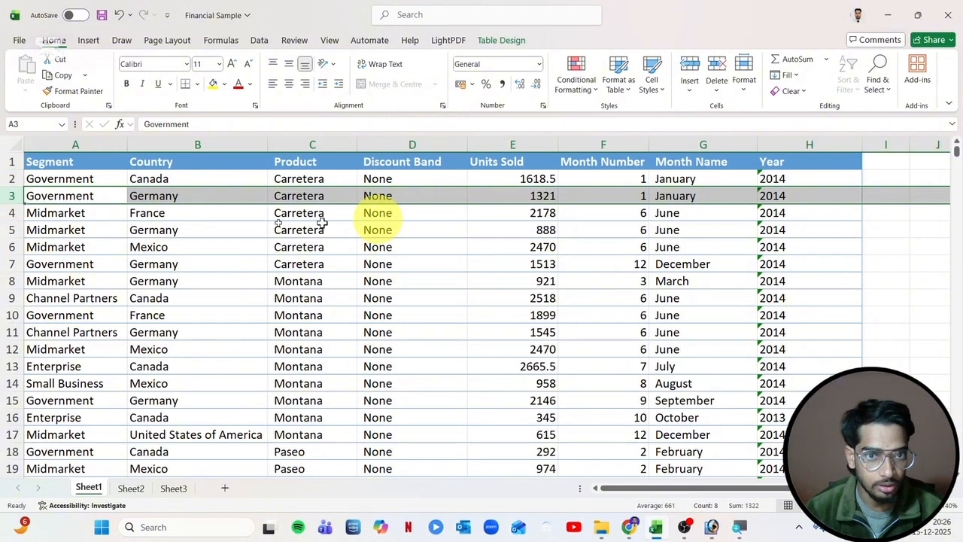
click(57, 195)
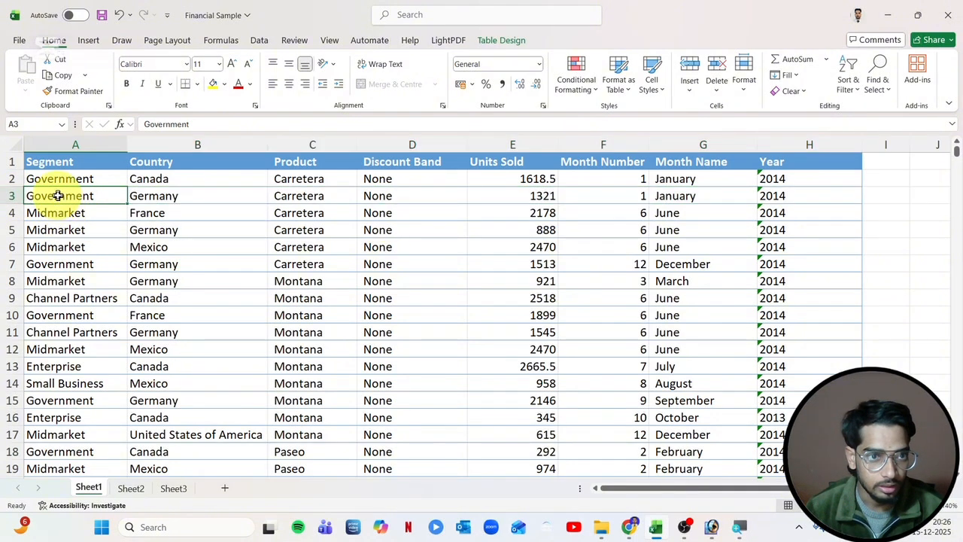
click(154, 195)
click(380, 194)
- Cut the segment entry in cell A3 and paste it into D3 in the Discount Band column
click(98, 197)
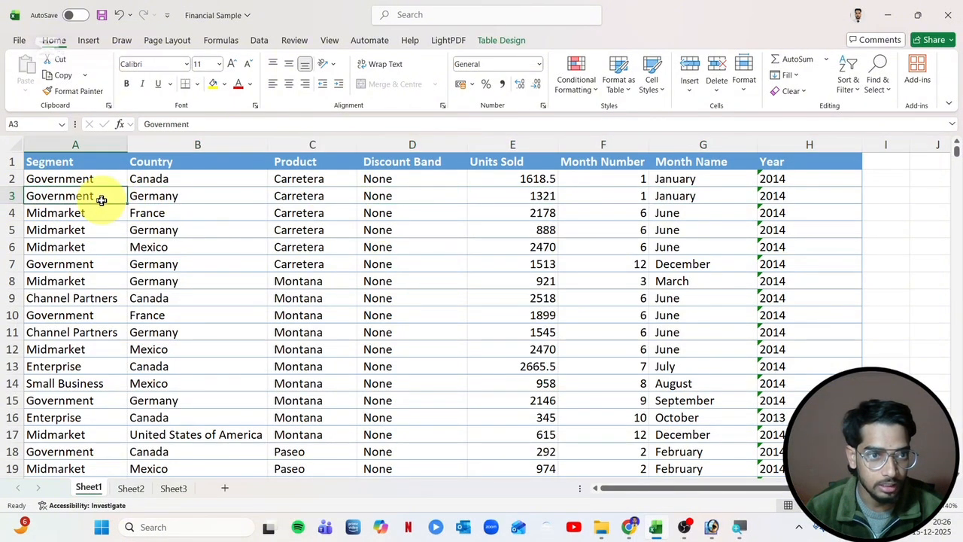
click(60, 65)
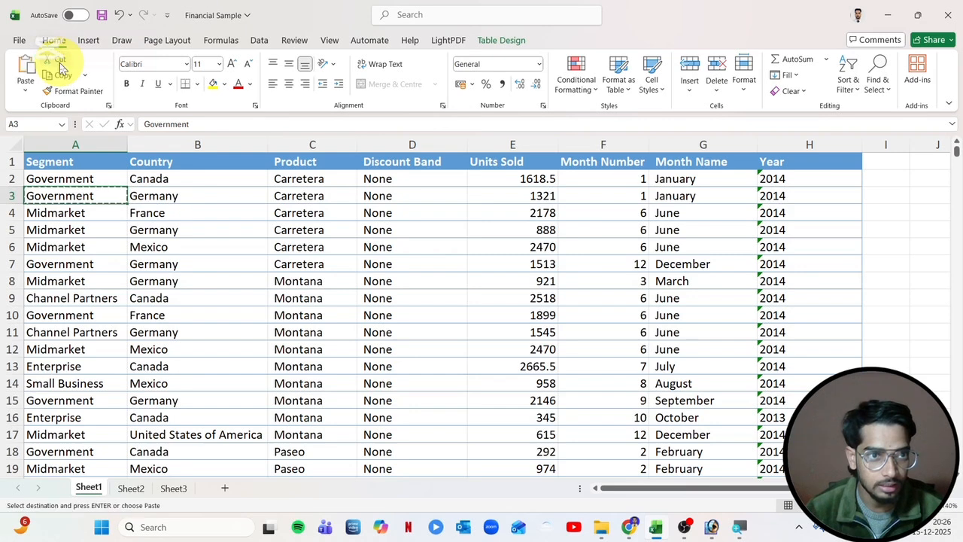
click(134, 195)
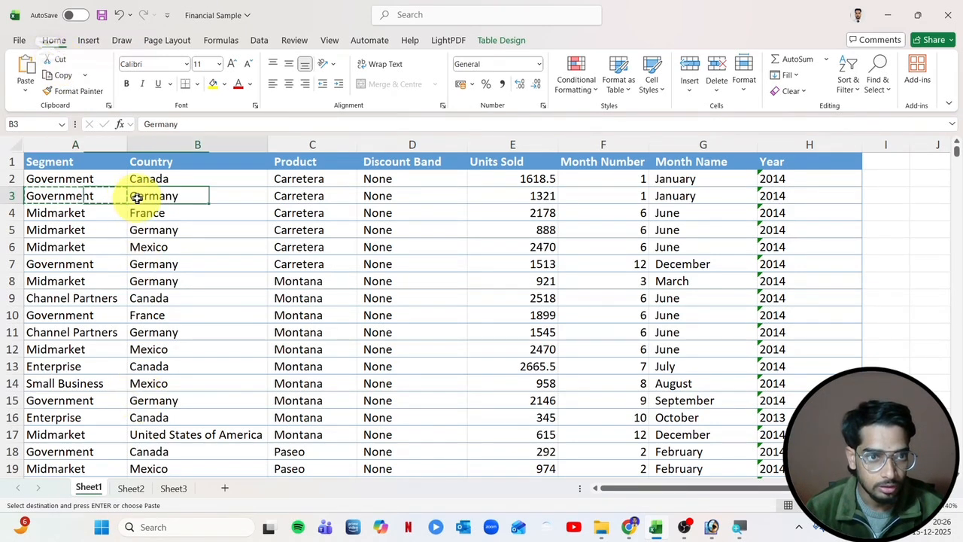
click(66, 197)
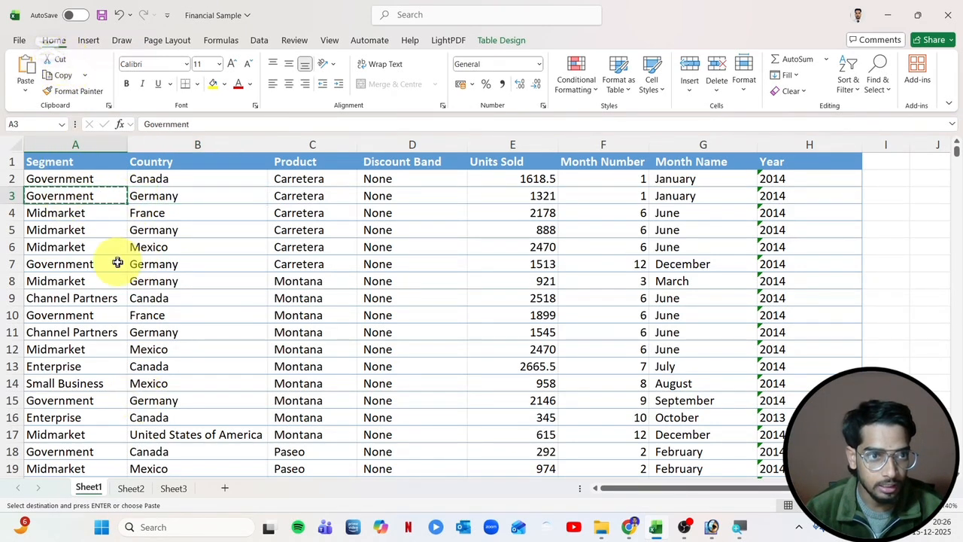
click(404, 199)
key(ctrl+v)
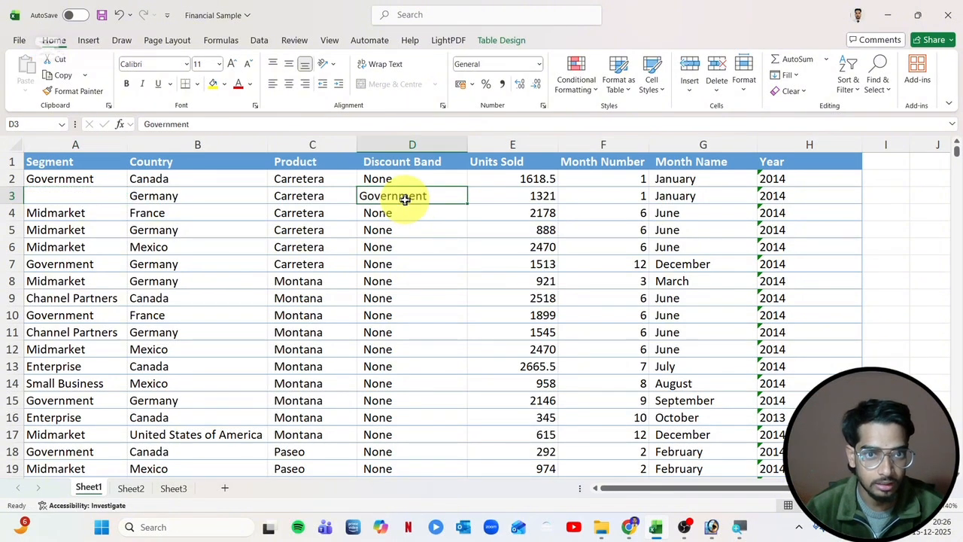
click(399, 279)
click(403, 195)
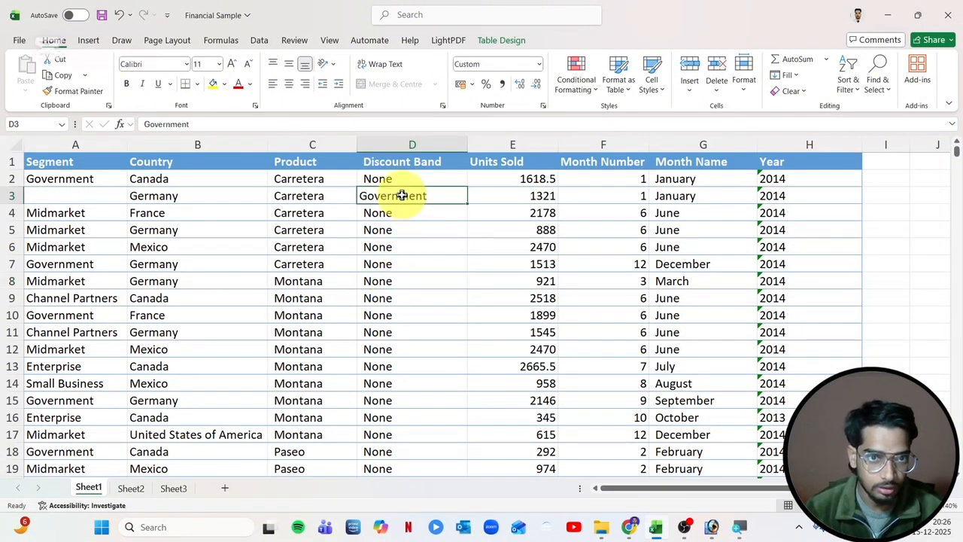
- Undo the move of the segment entry into D3 and leave A3's content as it is
key(ctrl+z)
click(200, 246)
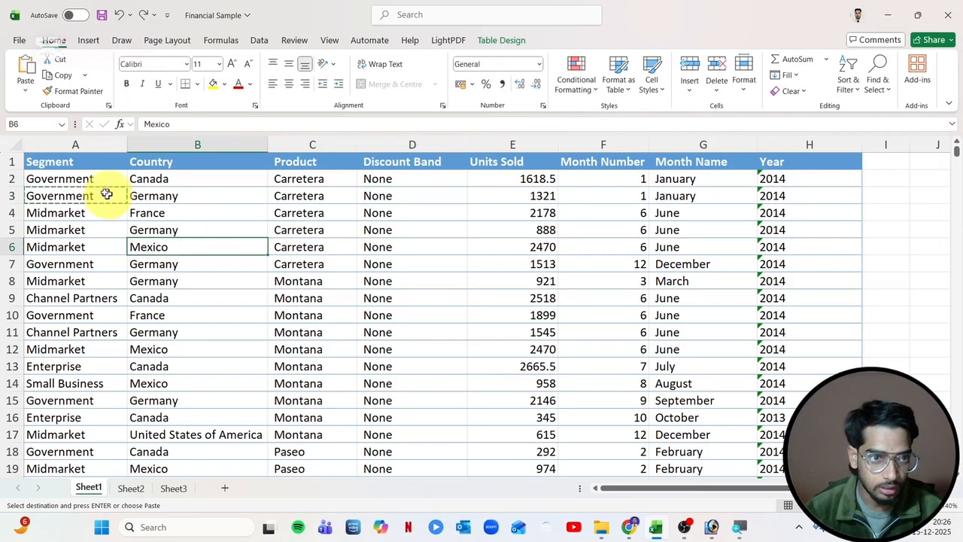
click(71, 210)
click(73, 194)
double_click(73, 195)
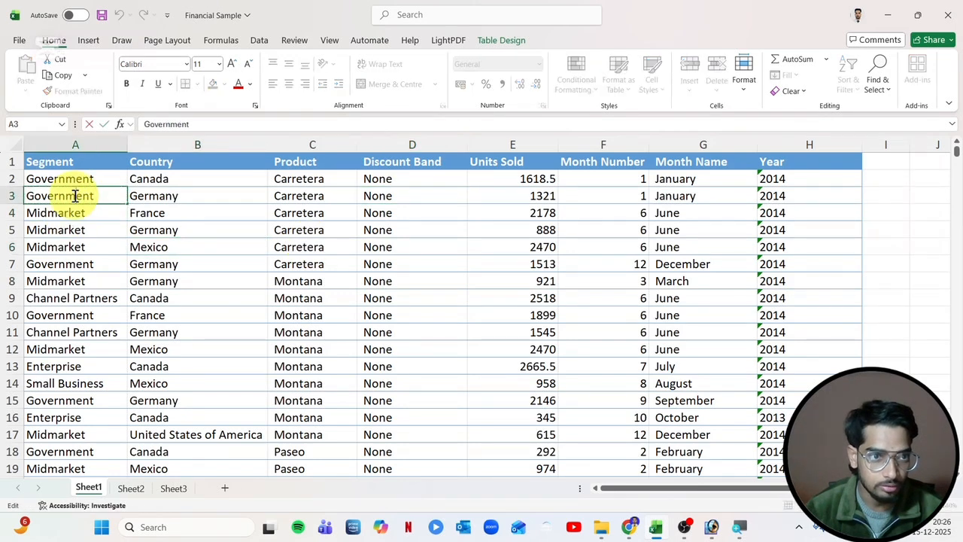
click(58, 213)
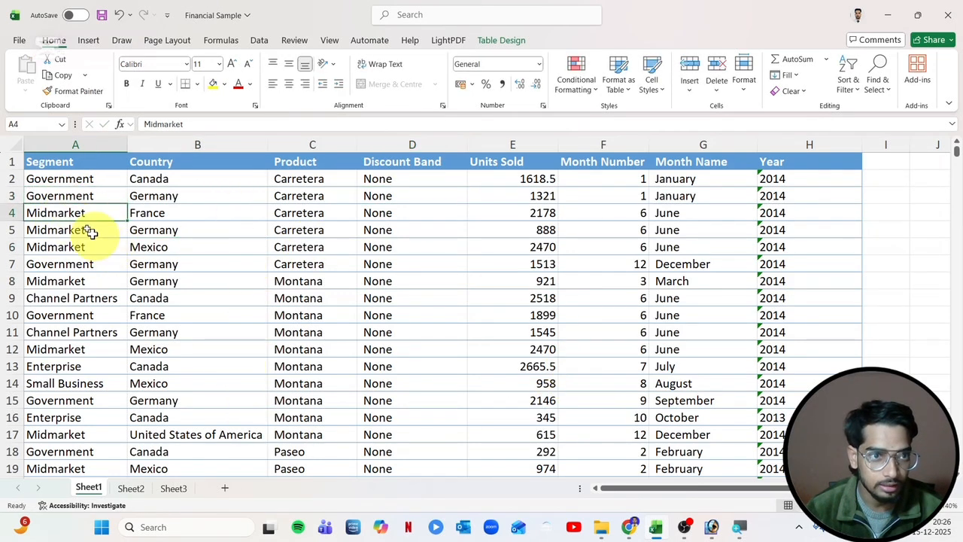
- Cut the segment entry in A2, paste it into I3 outside the table, and undo that move
click(57, 178)
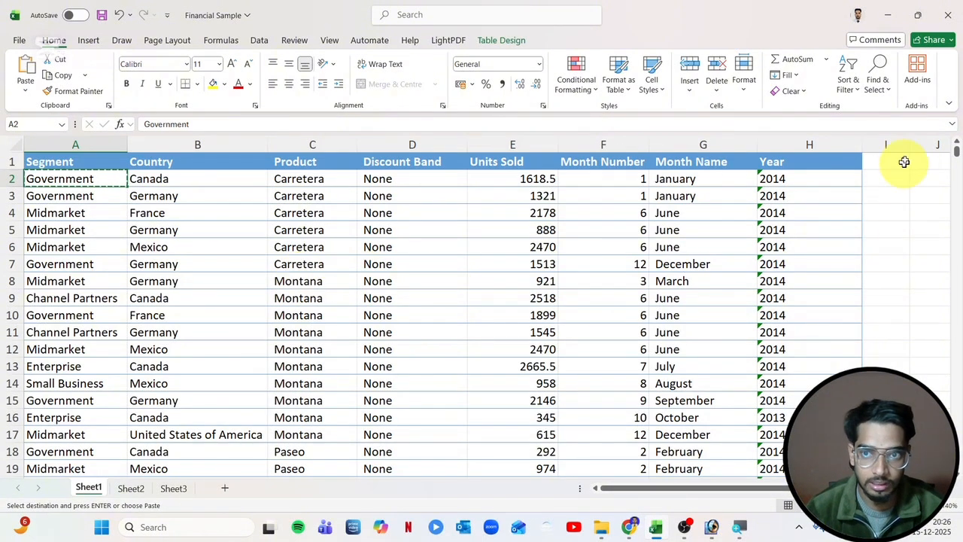
click(873, 197)
key(ctrl+v)
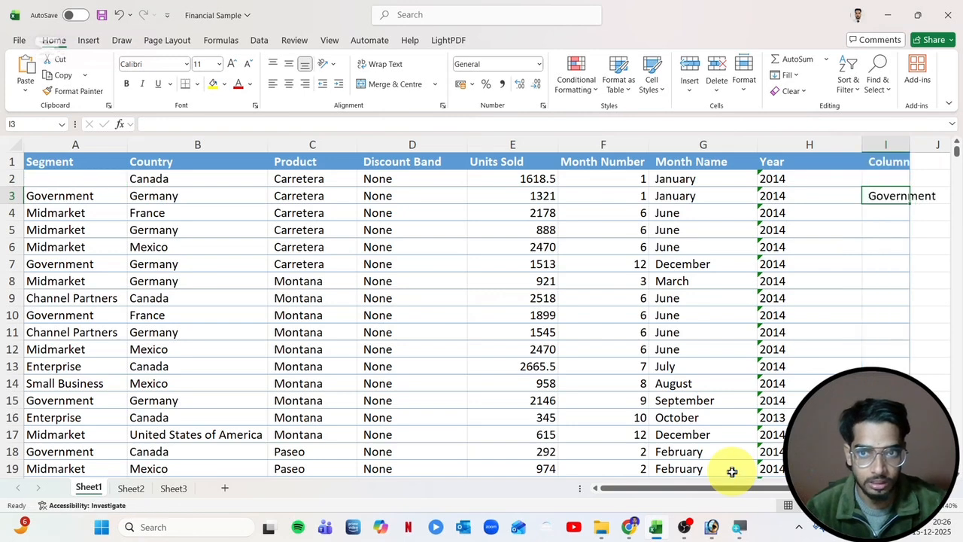
key(ctrl+z)
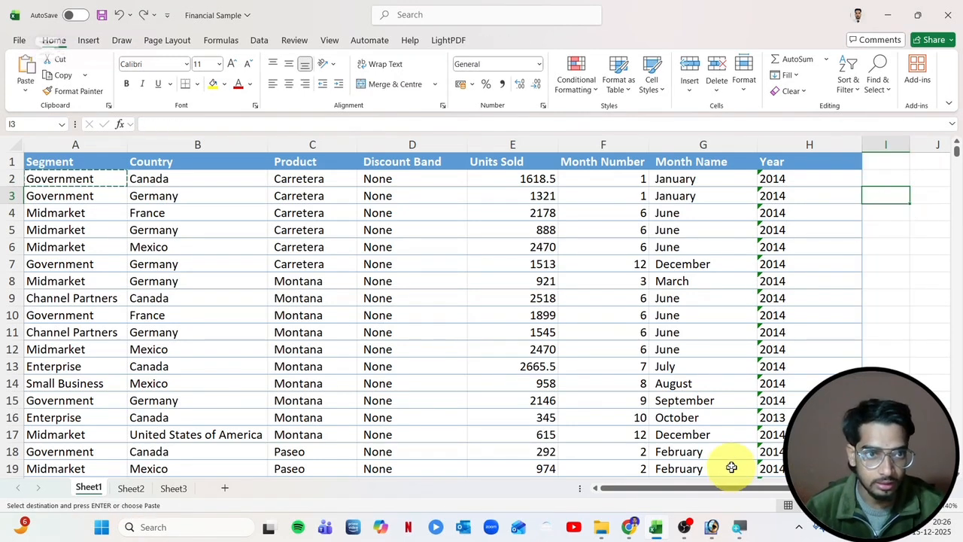
click(6, 196)
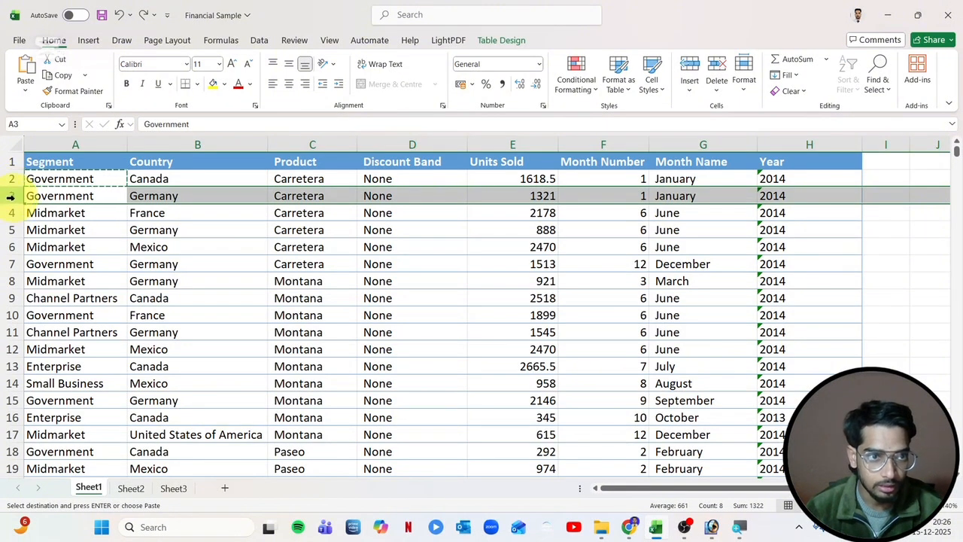
click(14, 213)
click(14, 197)
click(16, 229)
click(14, 195)
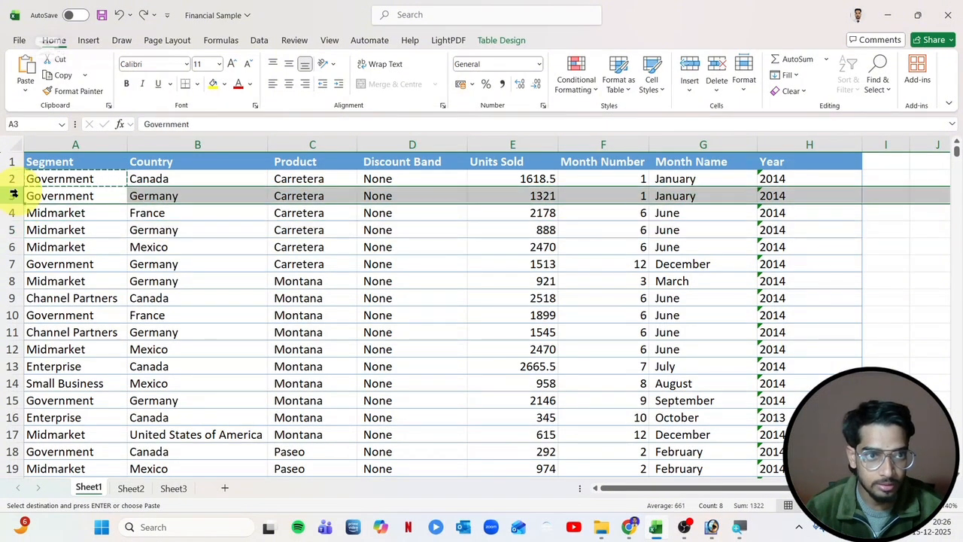
click(12, 213)
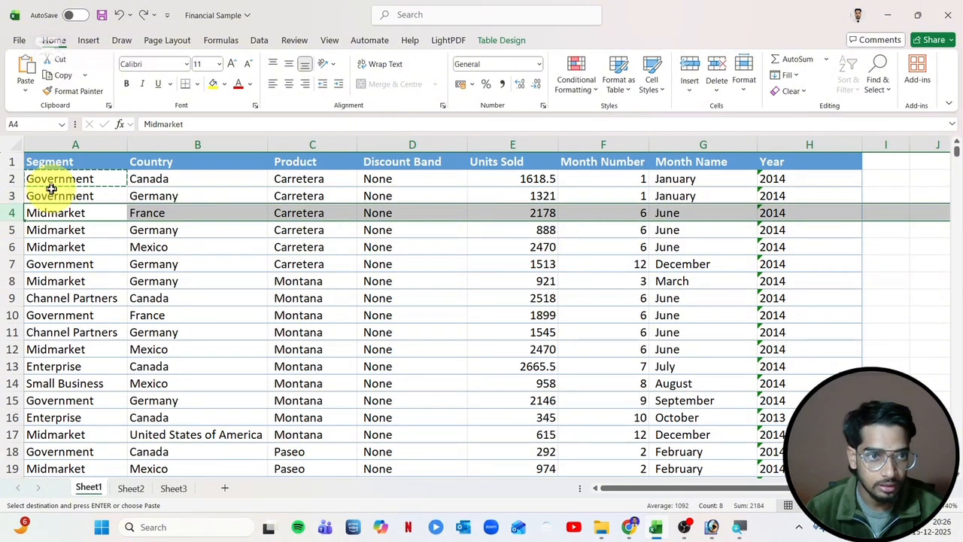
drag(47, 194, 68, 298)
- Insert a blank row at row 4, above the first Midmarket record for France
click(8, 213)
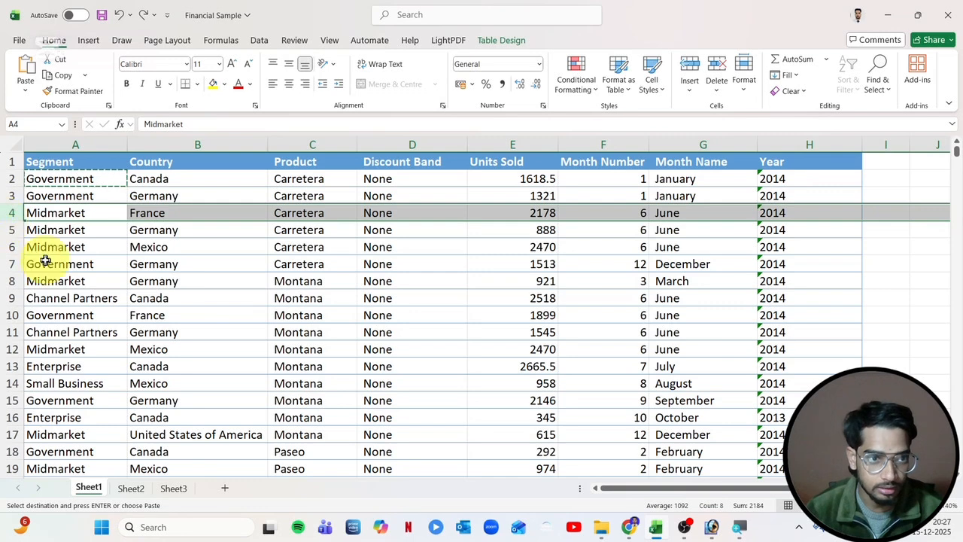
right_click(7, 212)
click(41, 339)
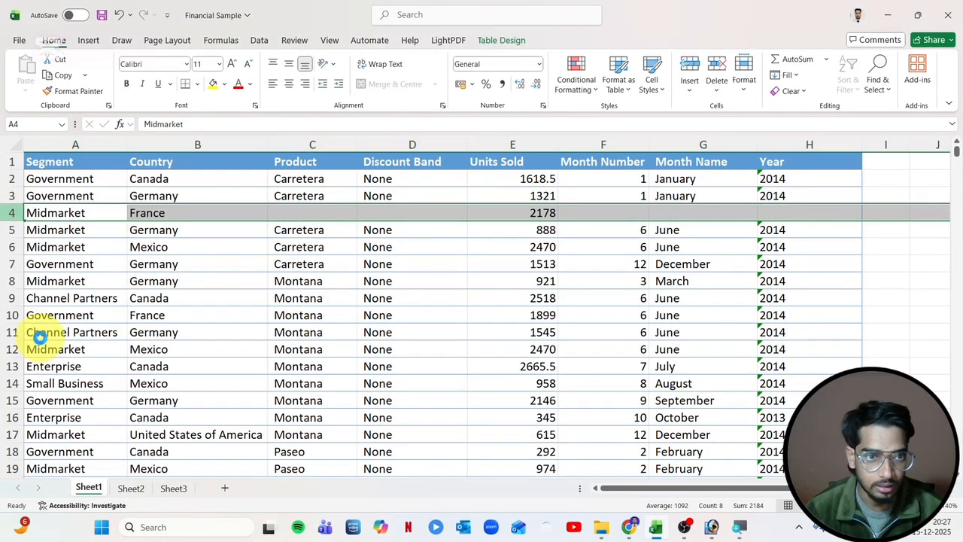
click(54, 215)
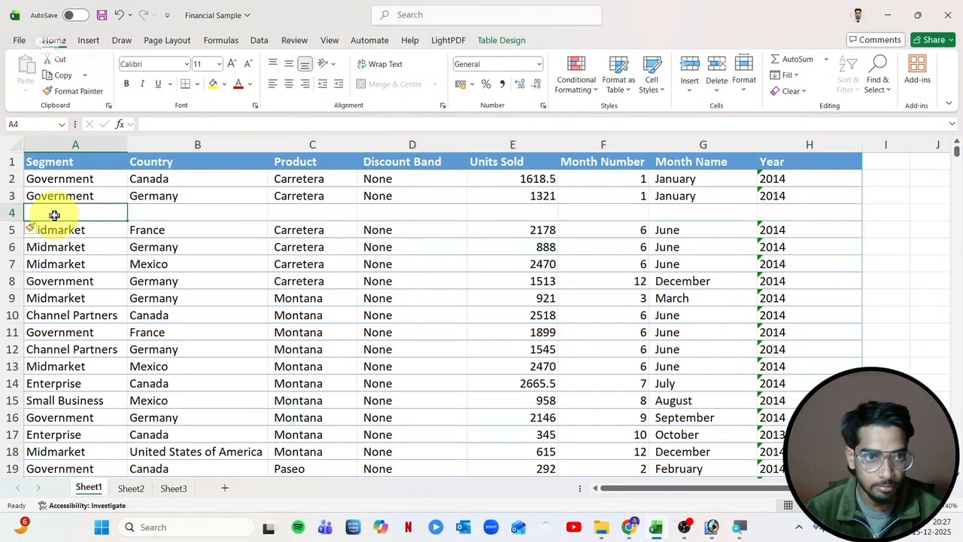
drag(54, 215, 795, 211)
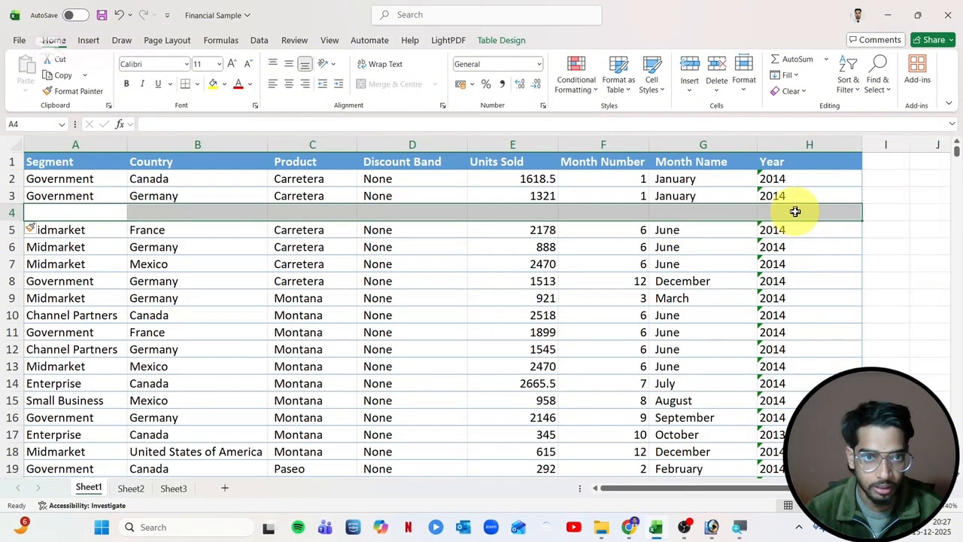
click(58, 208)
click(64, 280)
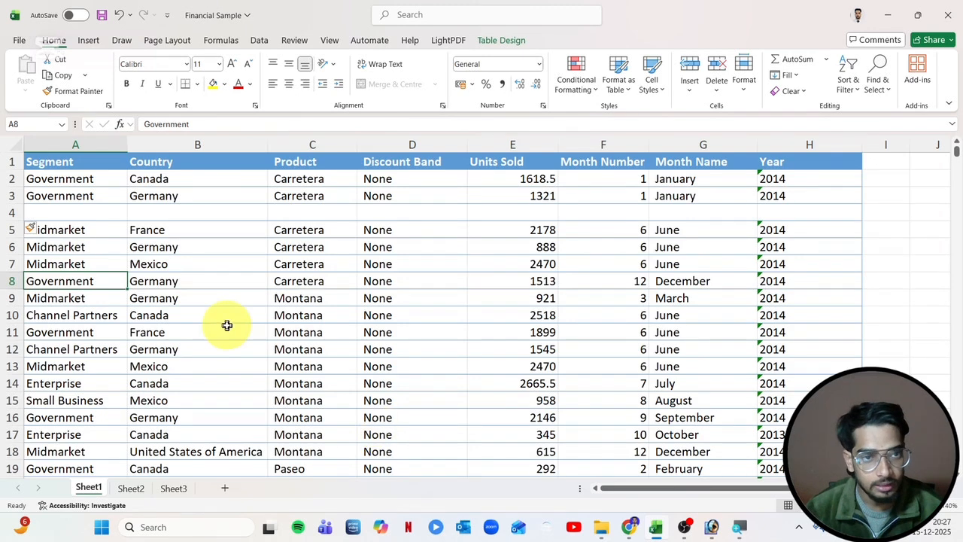
click(54, 192)
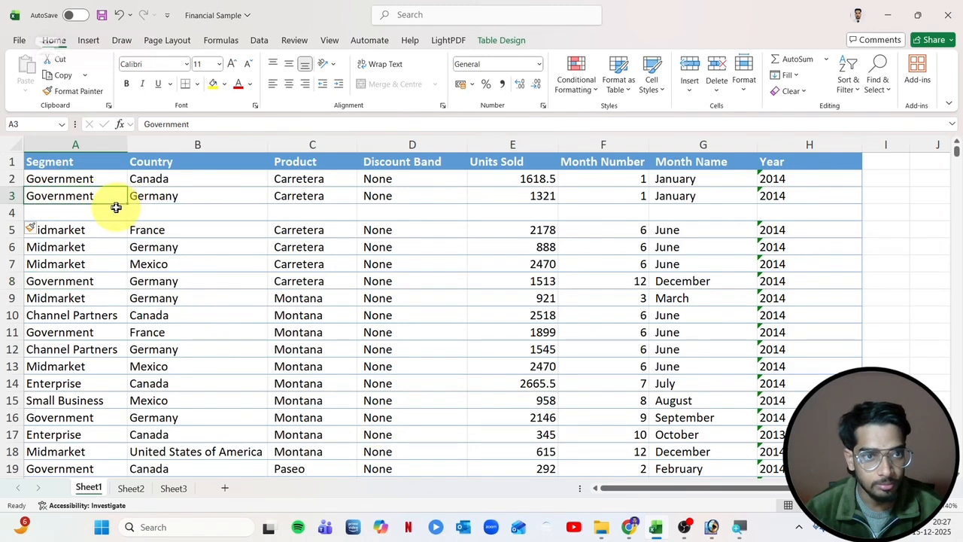
- Move the whole Government Germany record from row 3 into the blank row 4 by cutting and pasting it
click(4, 196)
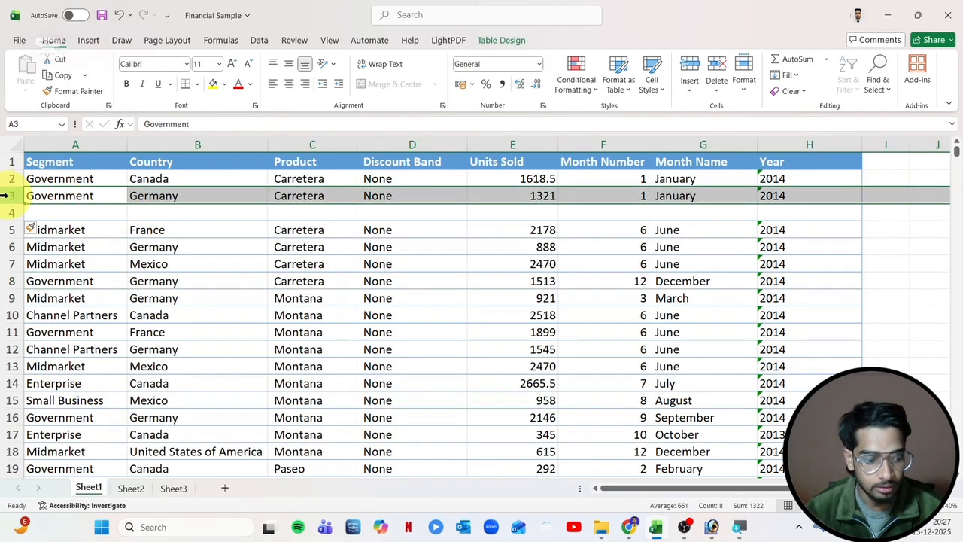
key(ctrl+c)
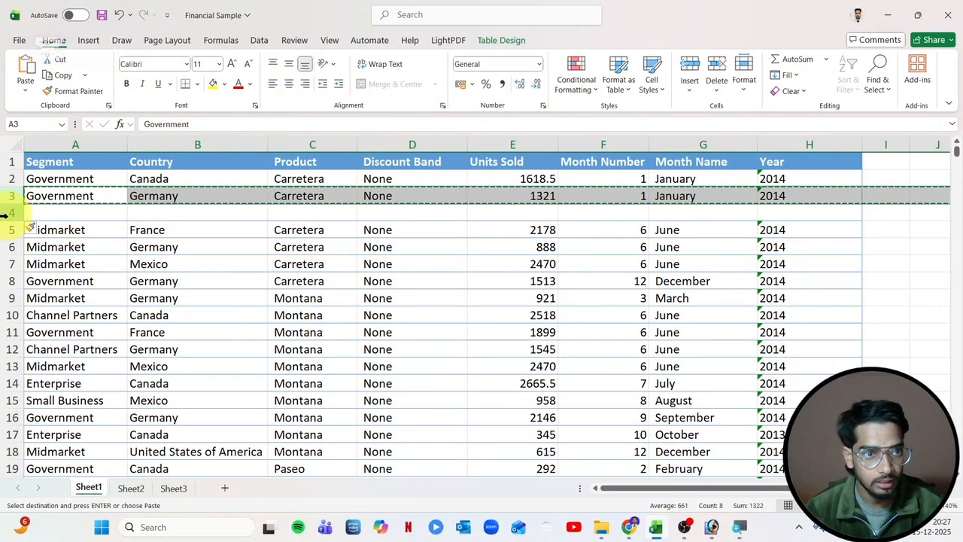
click(4, 212)
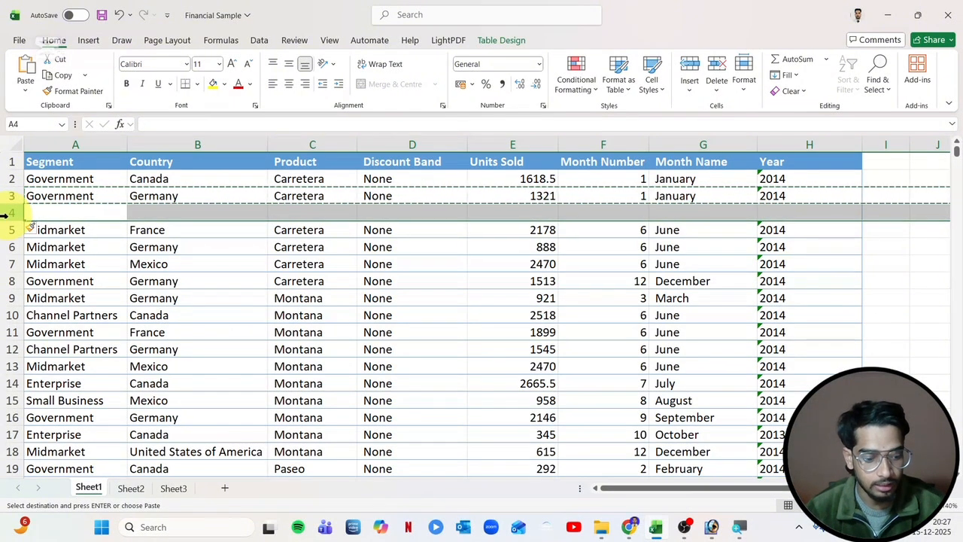
key(Return)
- Cut the segment entry in A8, and try copying the blank cells A3 and B3 along row 3
click(112, 278)
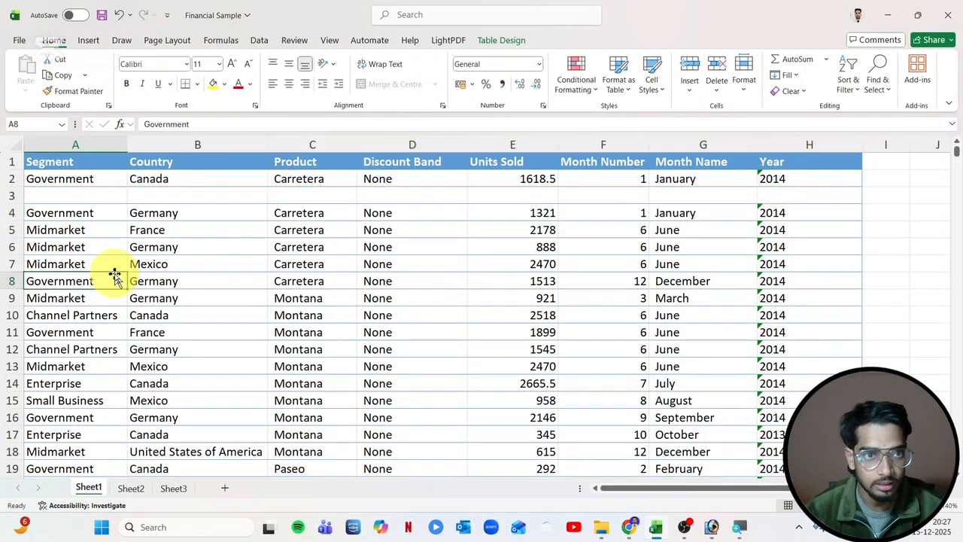
click(63, 60)
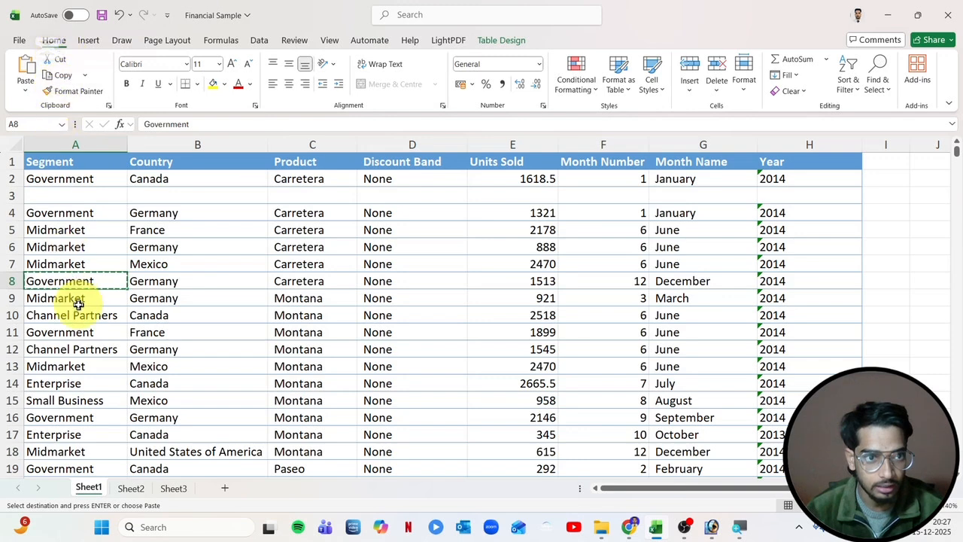
click(45, 207)
click(382, 228)
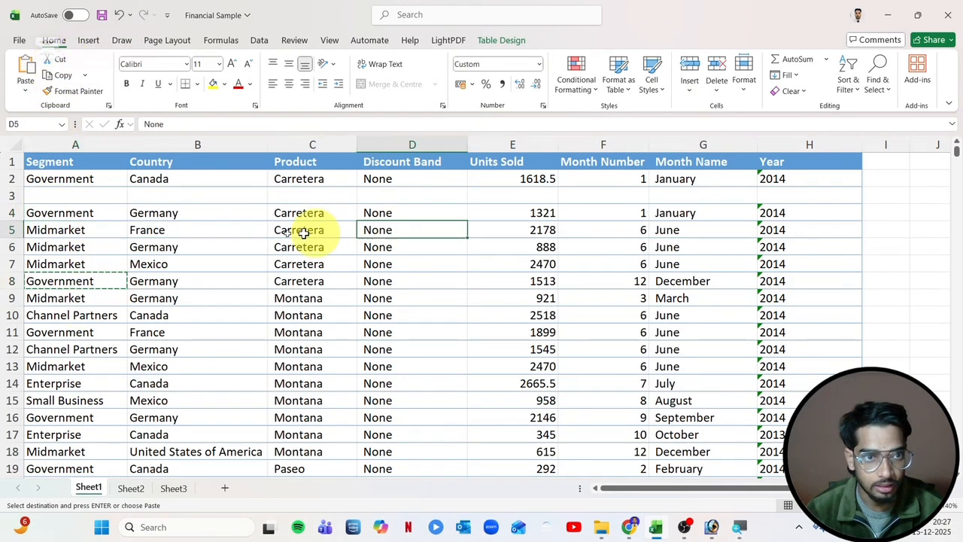
click(112, 230)
click(89, 200)
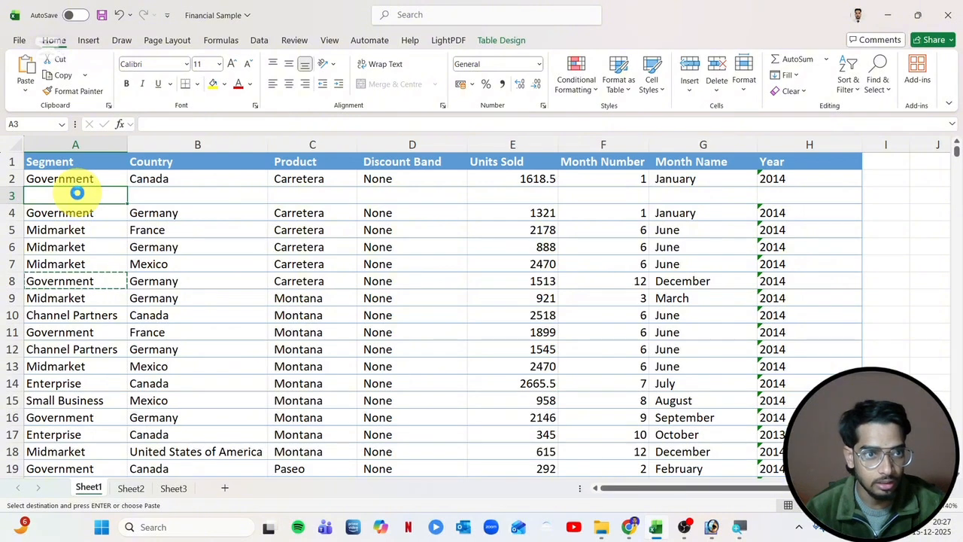
click(165, 201)
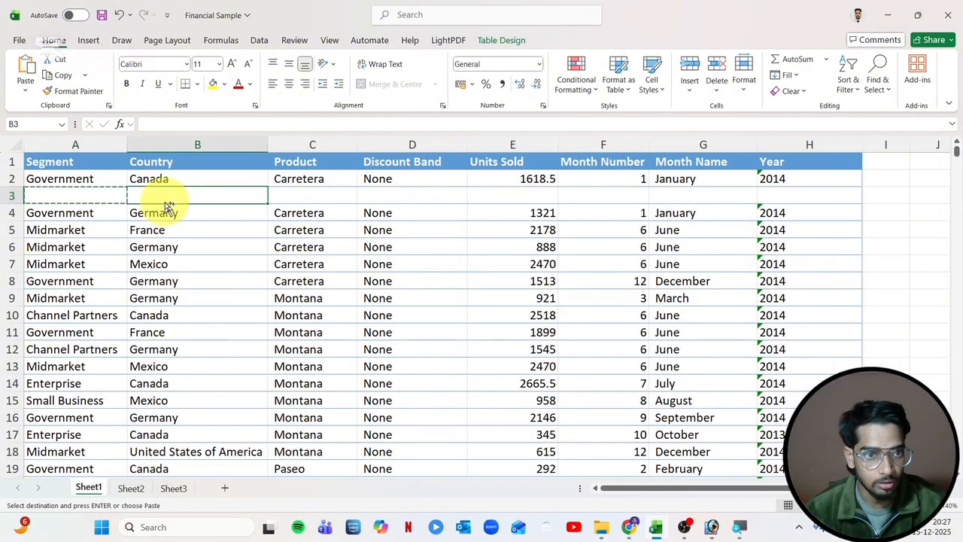
click(334, 195)
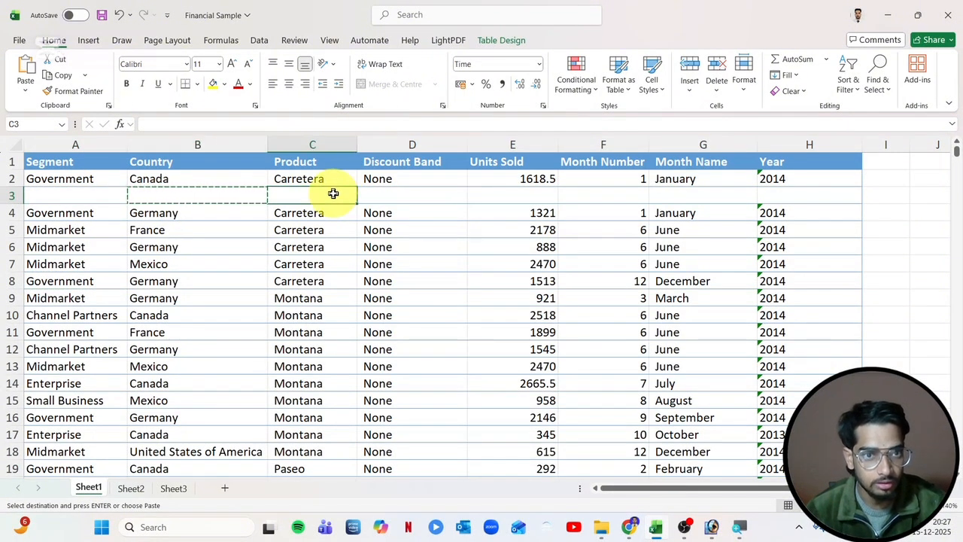
click(60, 281)
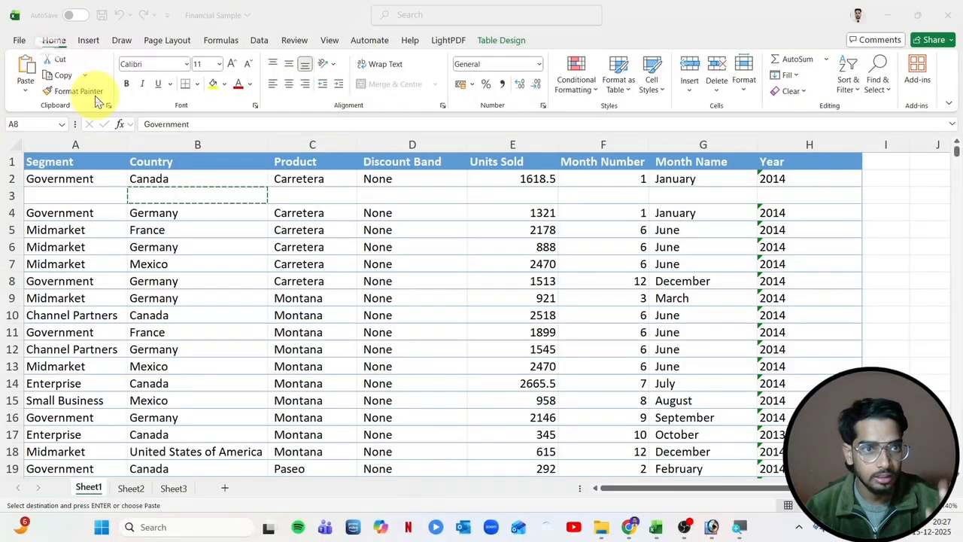
- Increase the height of row 4 and give its contents middle vertical and left horizontal alignment
click(10, 213)
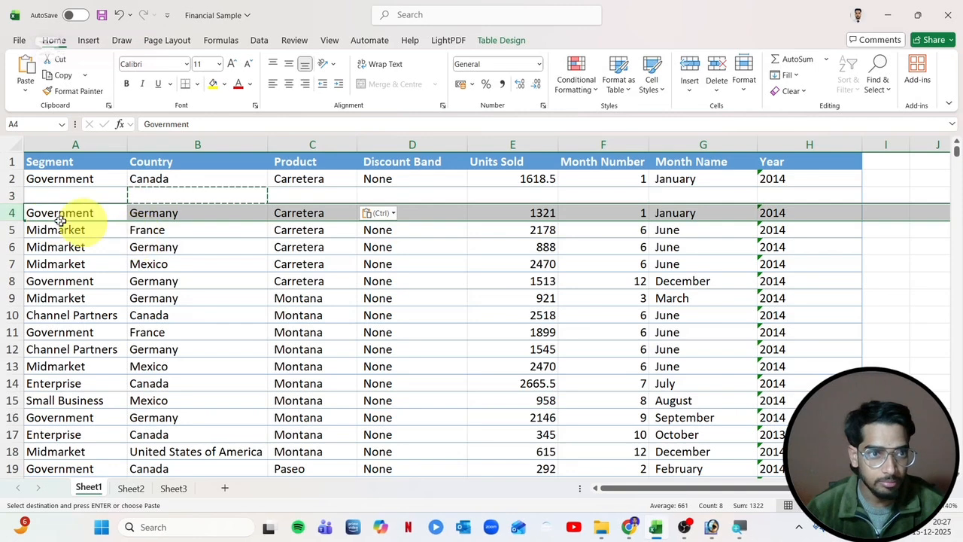
drag(19, 222, 17, 233)
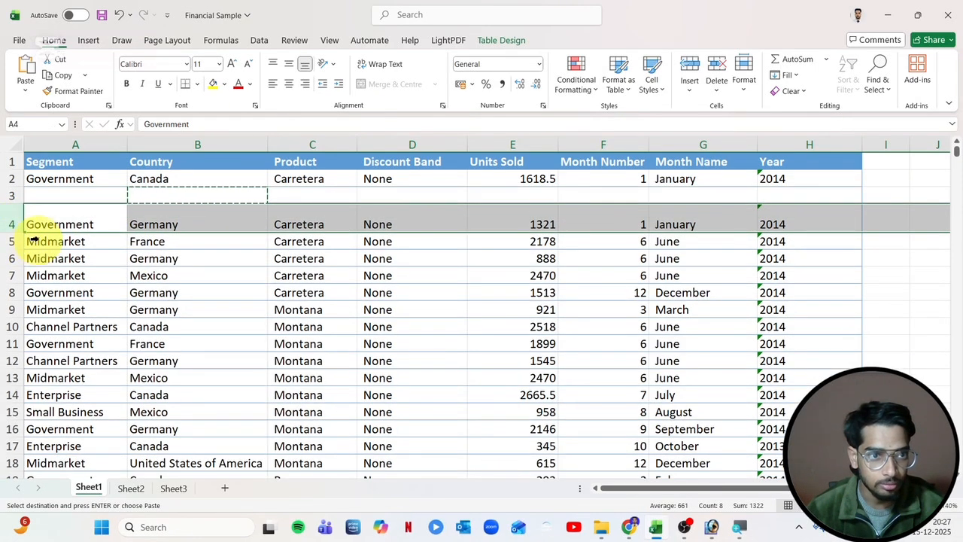
click(293, 86)
click(283, 66)
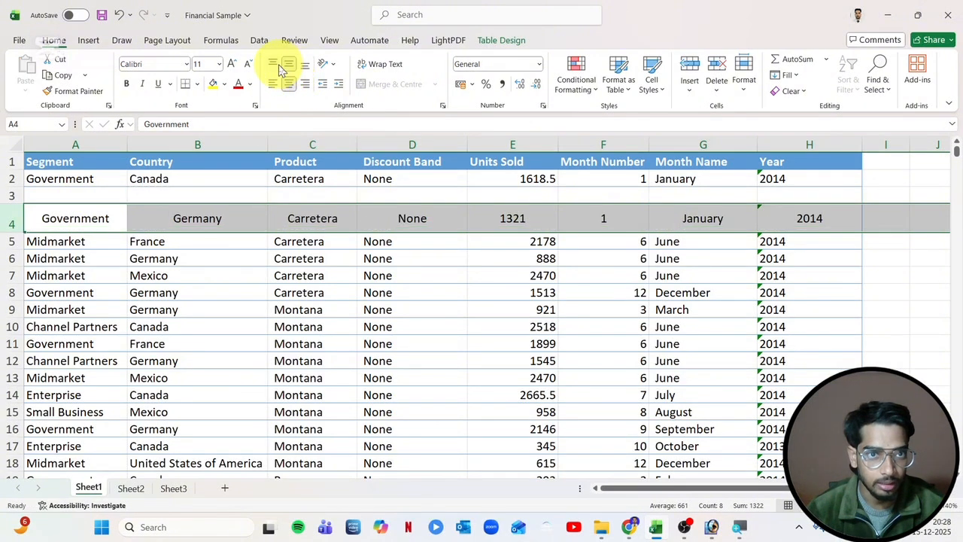
click(273, 83)
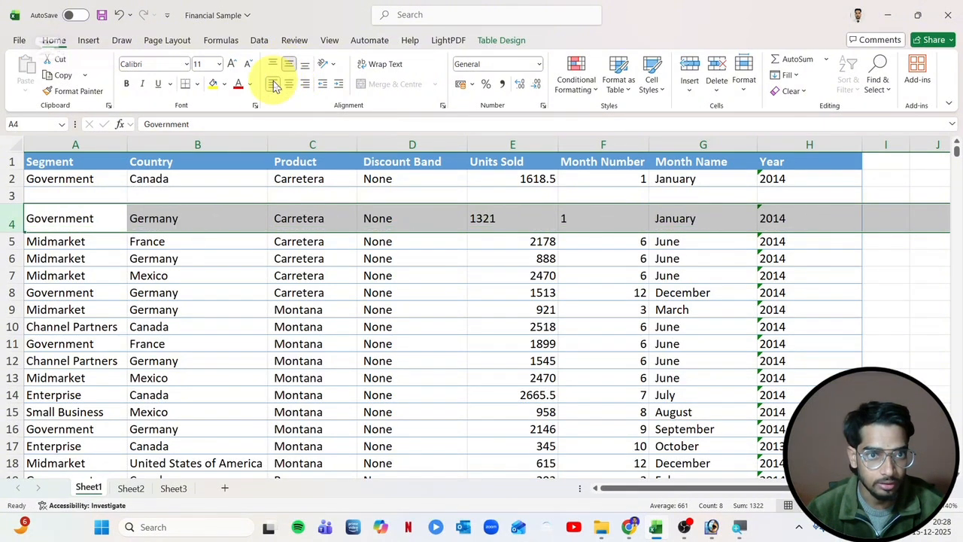
click(34, 275)
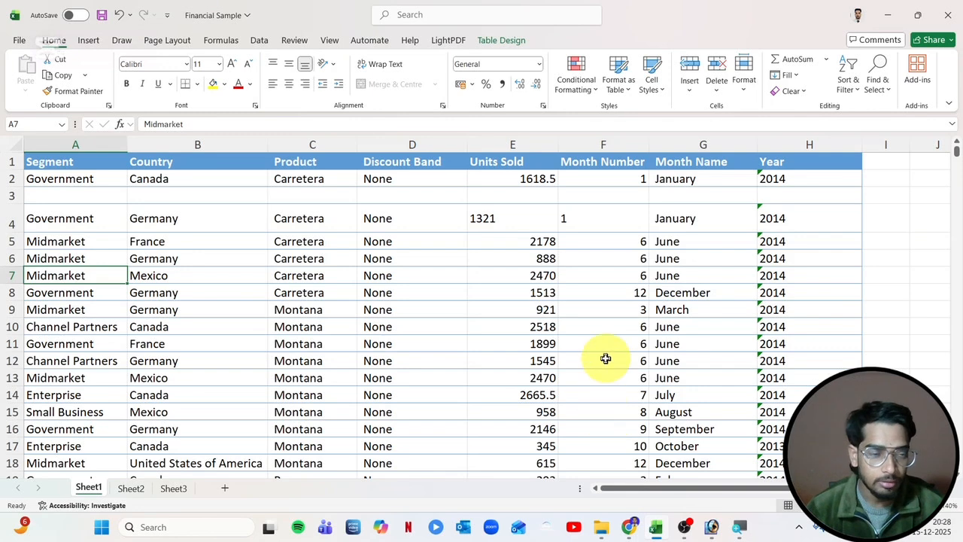
- Apply row 4's formatting to the rows from row 5 downward with Format Painter and compare them with row 2
click(6, 219)
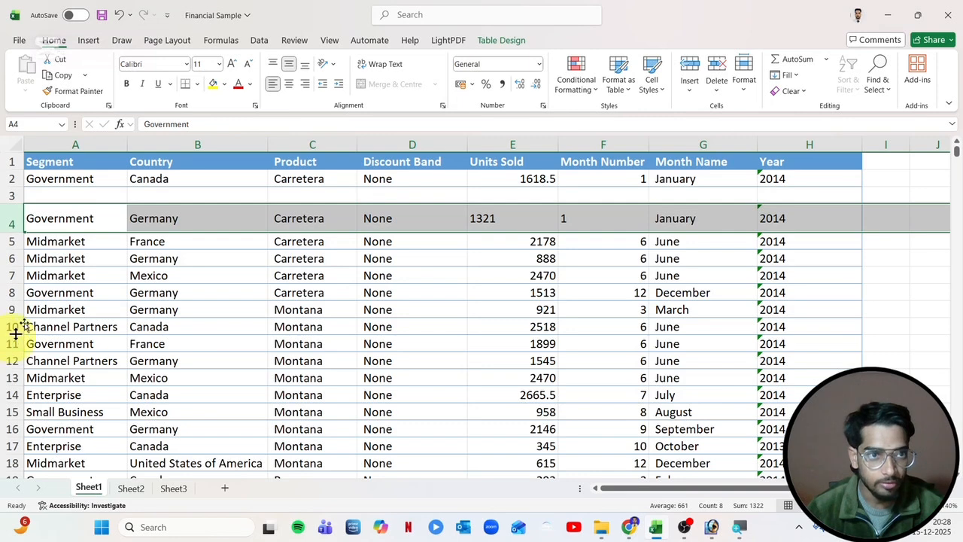
click(79, 91)
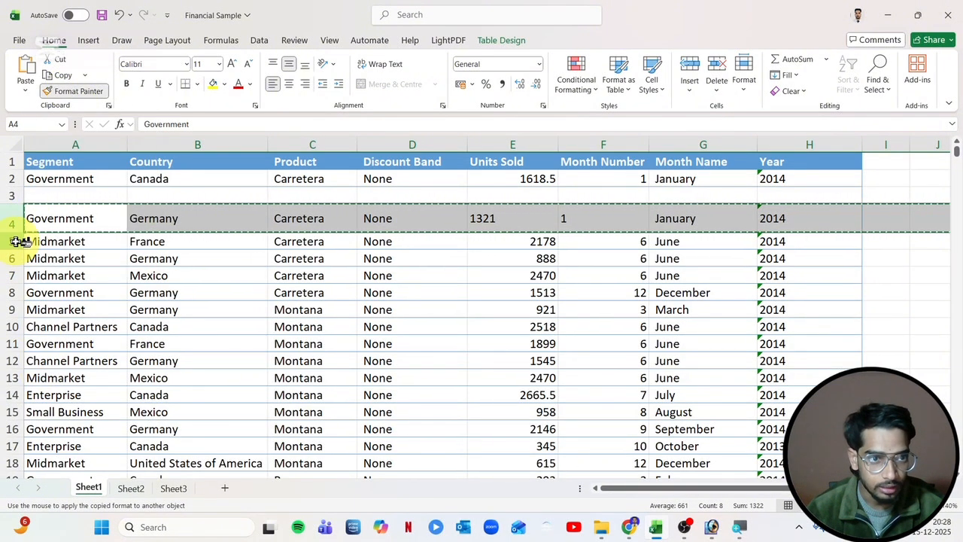
drag(18, 241, 12, 504)
mouse_move(8, 376)
mouse_down()
mouse_move(7, 455)
mouse_move(8, 442)
mouse_move(8, 458)
mouse_move(24, 460)
mouse_move(13, 455)
mouse_up()
click(69, 193)
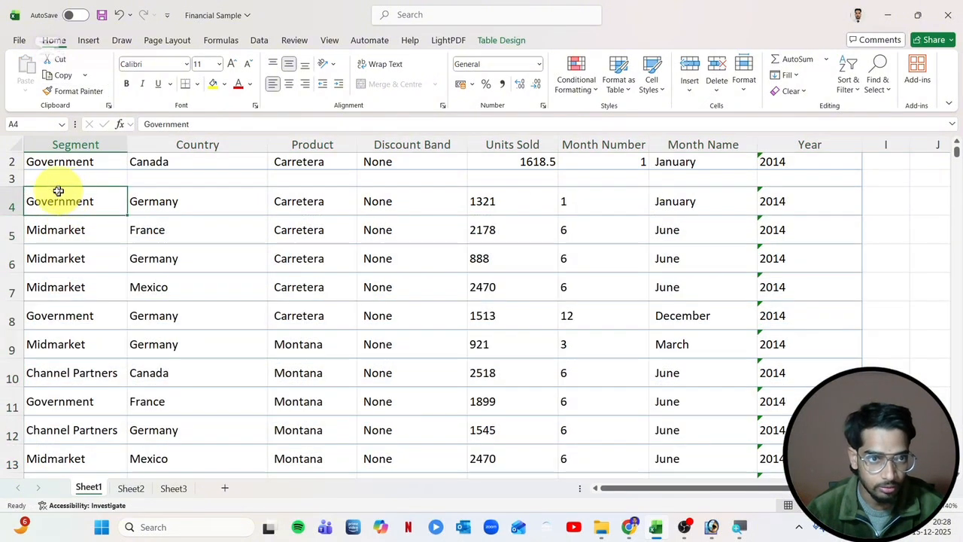
click(12, 209)
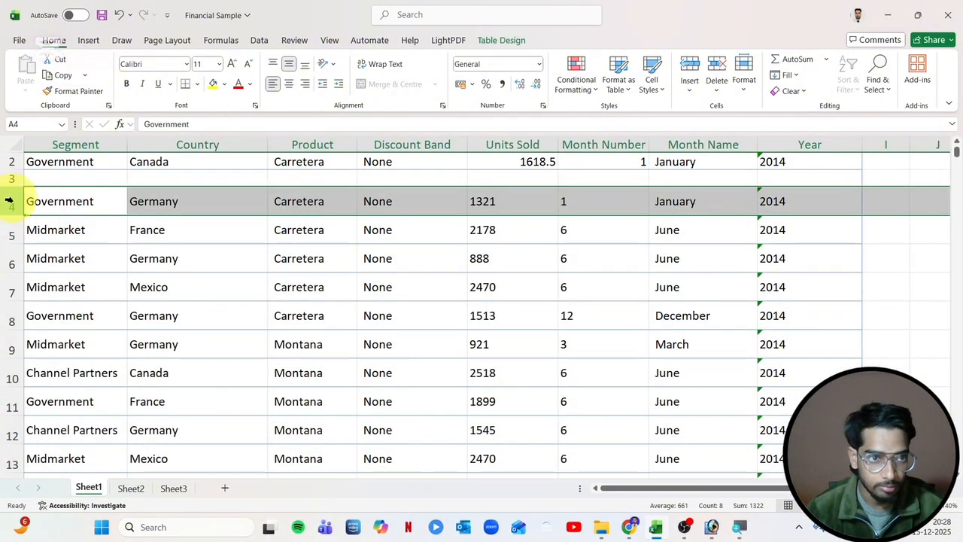
drag(12, 228, 25, 459)
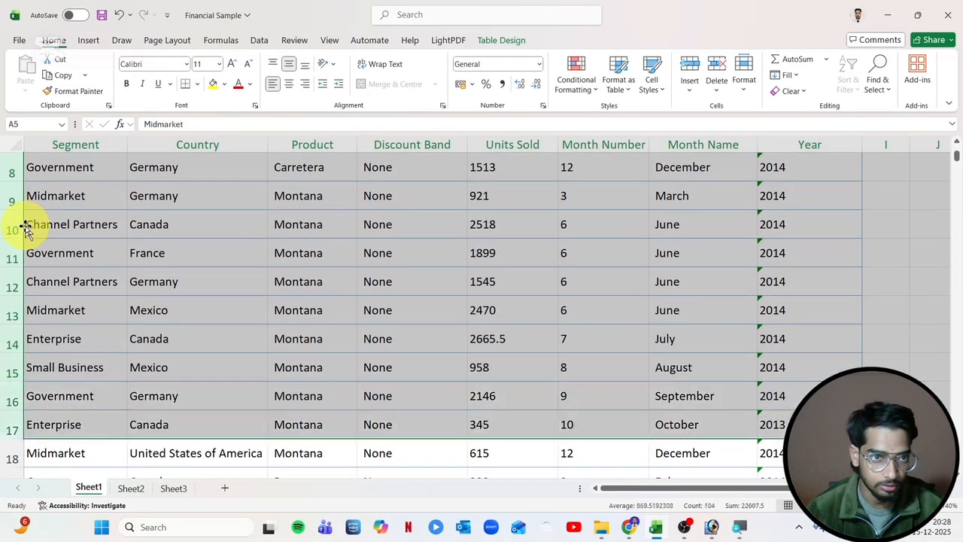
scroll(25, 225, up, 3)
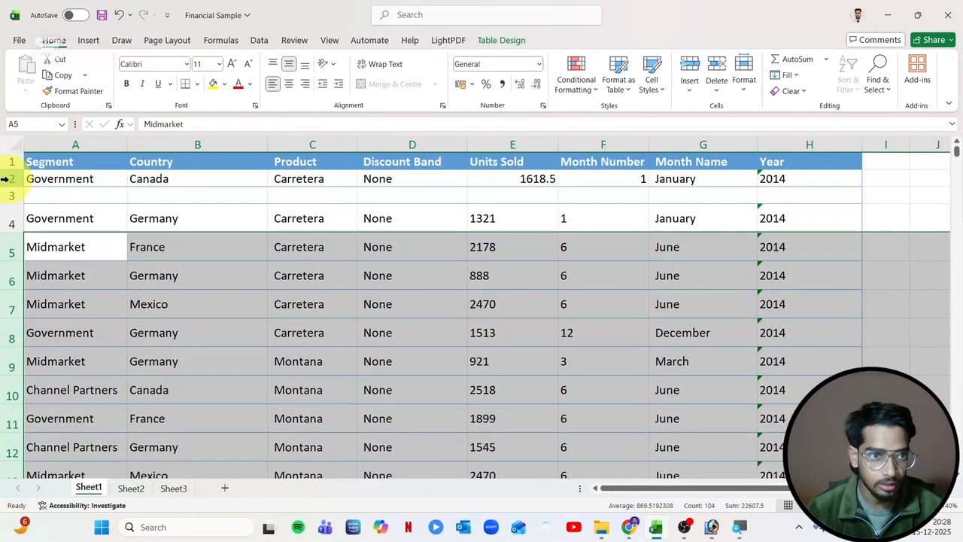
click(6, 179)
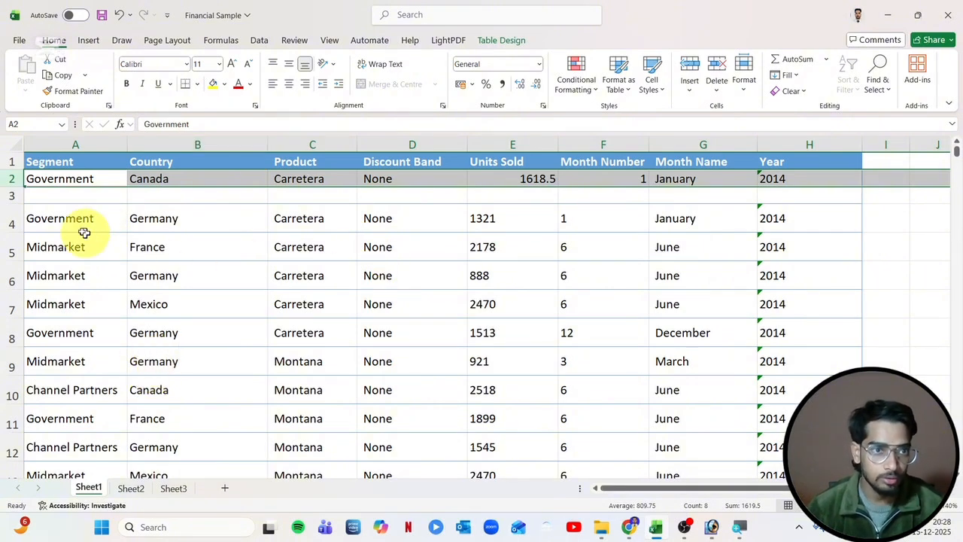
click(70, 181)
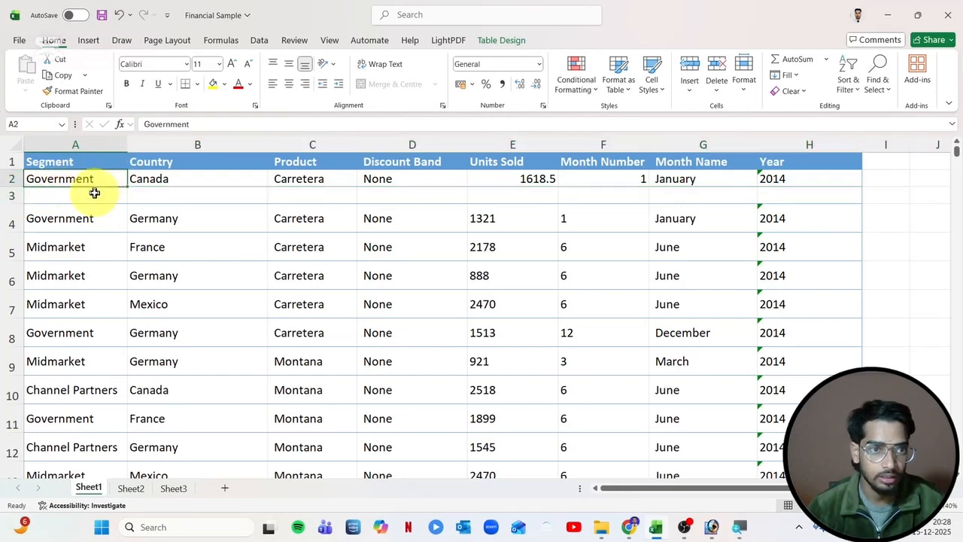
- Undo the row formatting, the move of the Government Germany record, and the blank row insertion at row 4
key(ctrl+z)
key(ctrl+z)
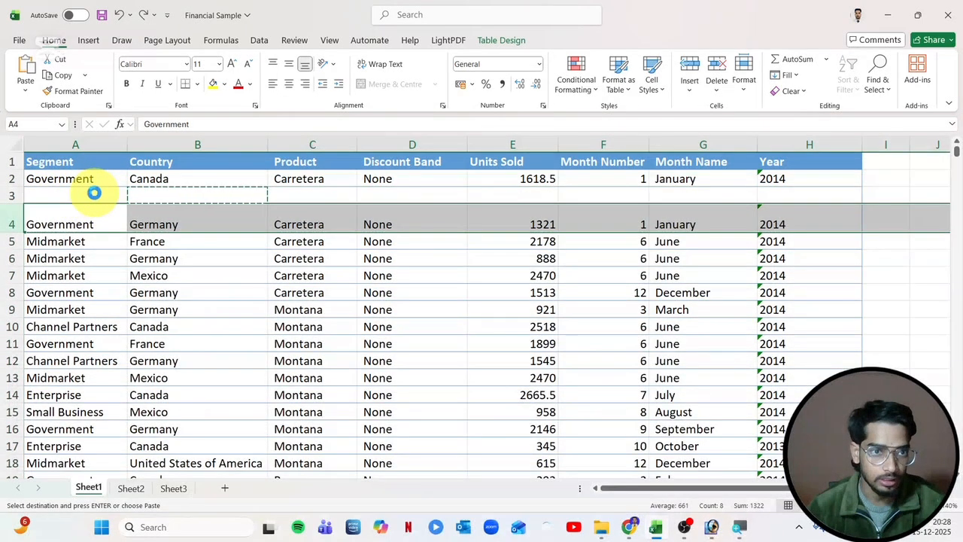
key(ctrl+z)
key(ctrl+z)
key(ctrl+z)
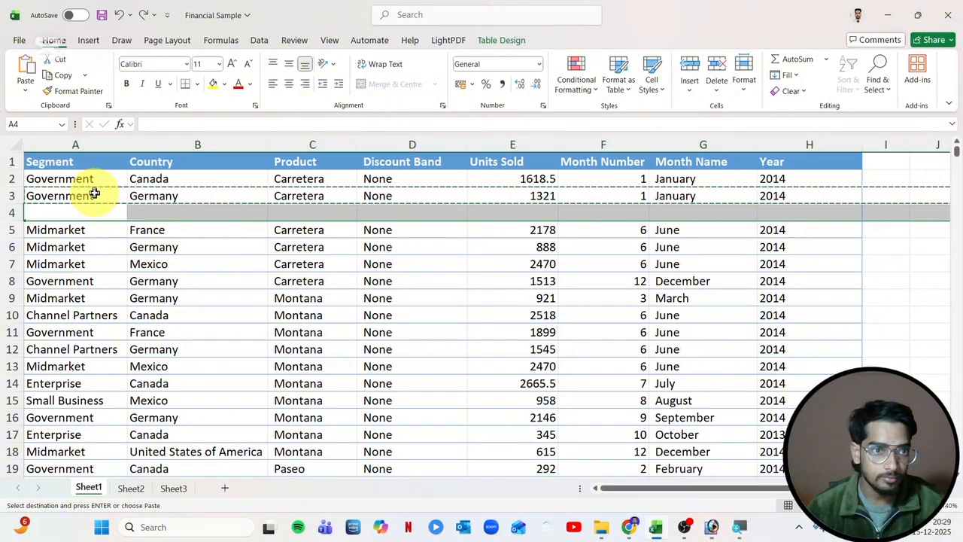
key(ctrl+z)
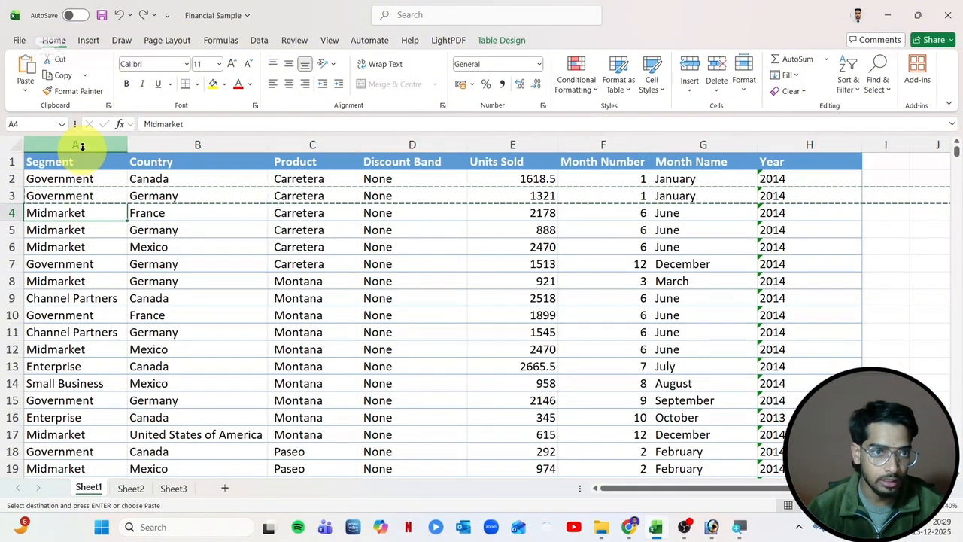
- Change the font of the whole Segment column A to Gadugi
click(83, 147)
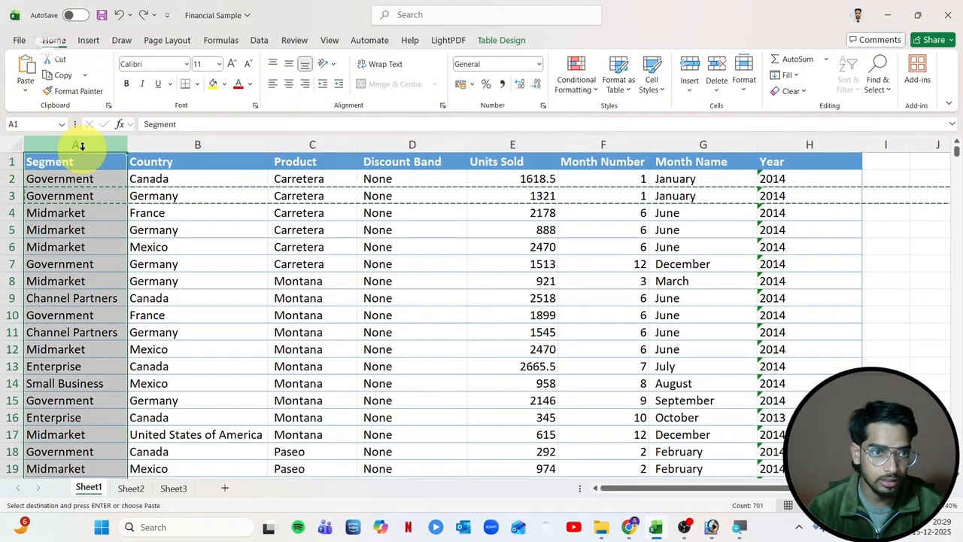
click(190, 65)
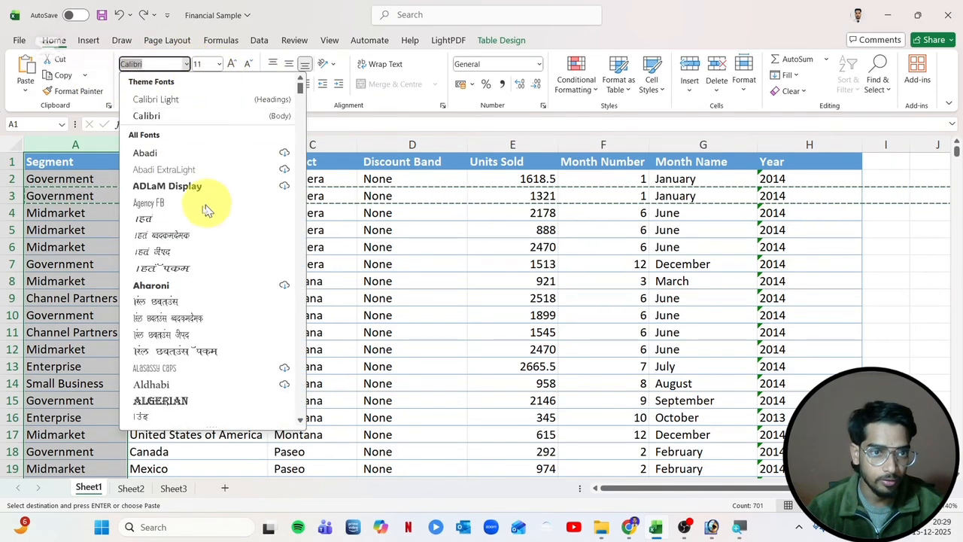
scroll(203, 207, down, 8)
scroll(203, 211, down, 15)
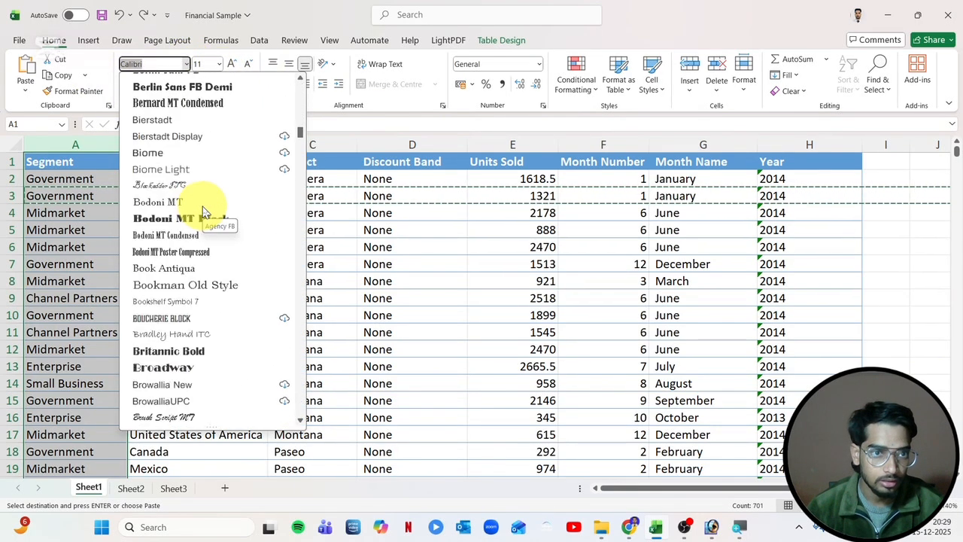
scroll(203, 212, down, 15)
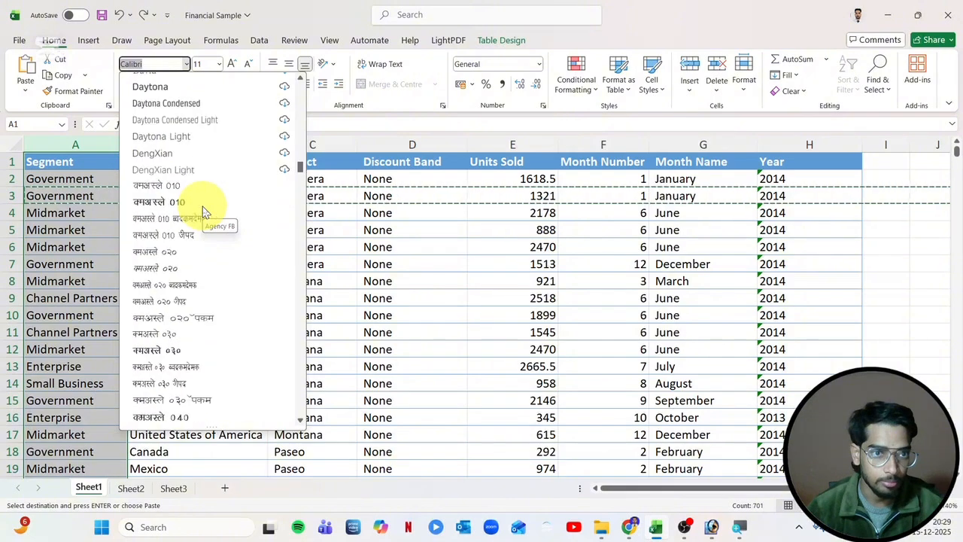
scroll(203, 212, down, 15)
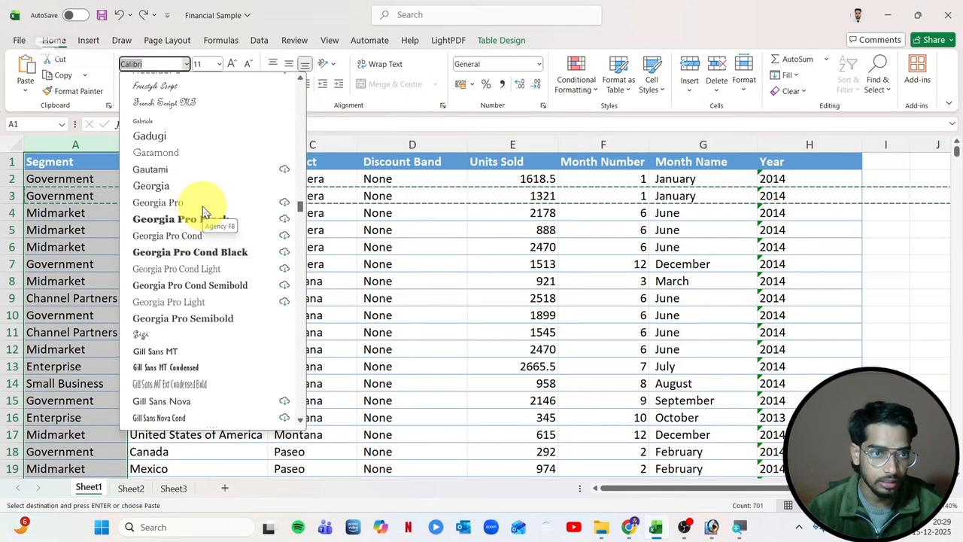
click(175, 135)
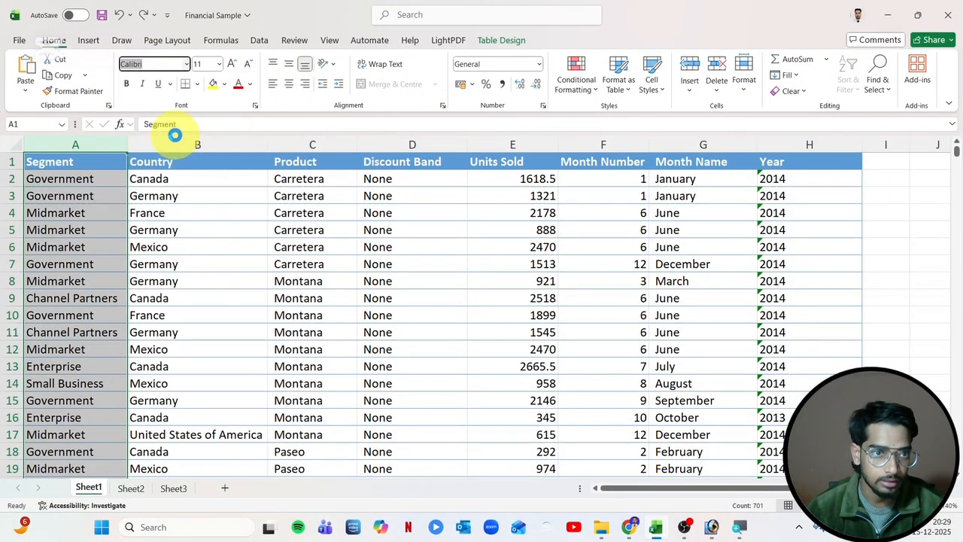
- Set the font of the entire Segment column A to Arial
click(188, 65)
click(155, 66)
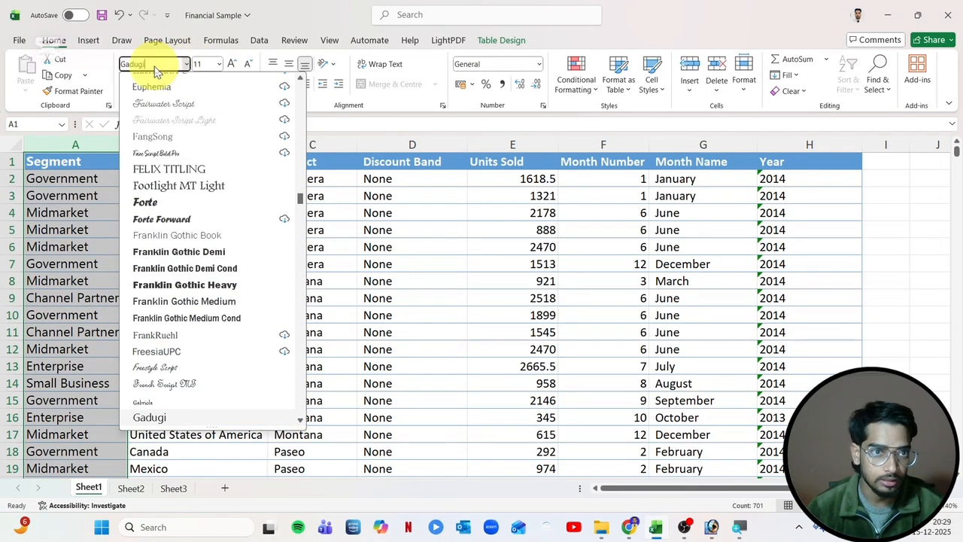
key(BackSpace)
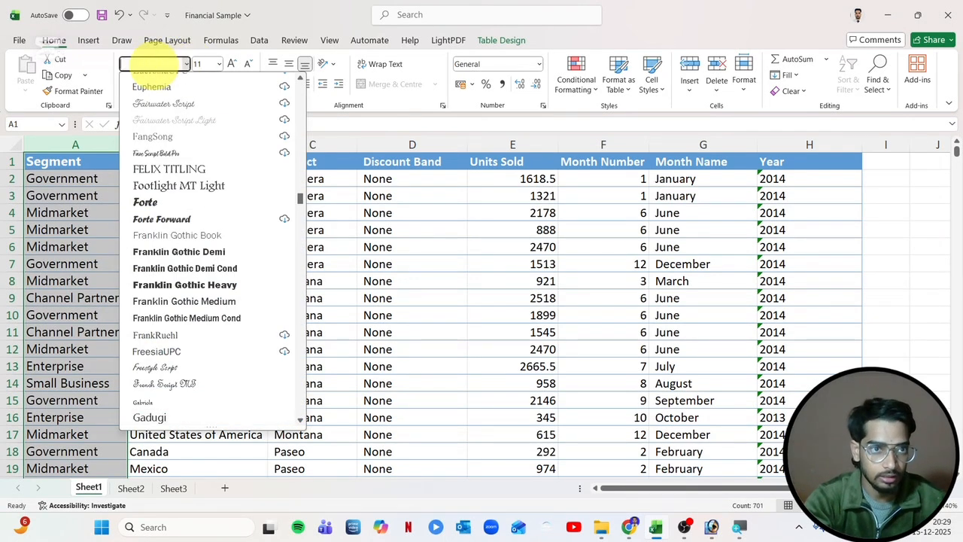
text(Arial)
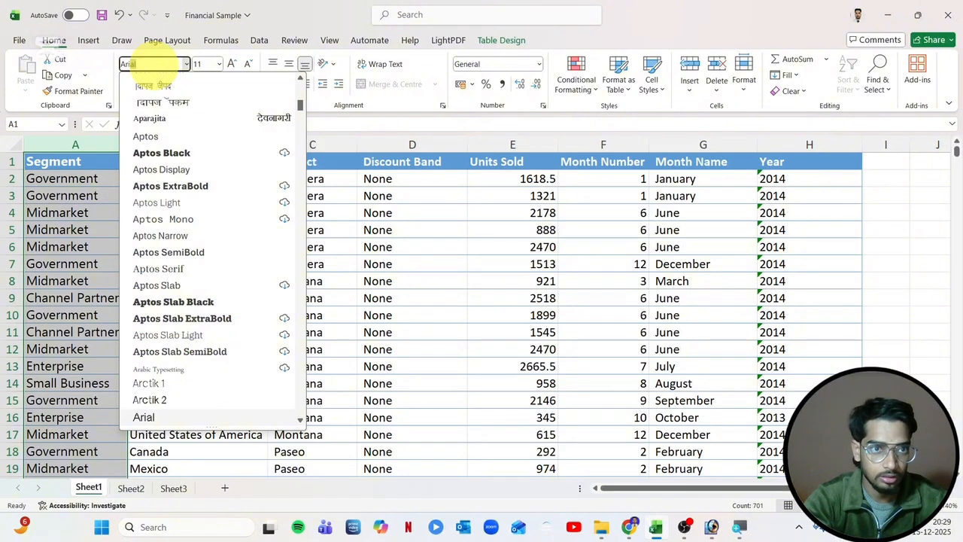
key(Return)
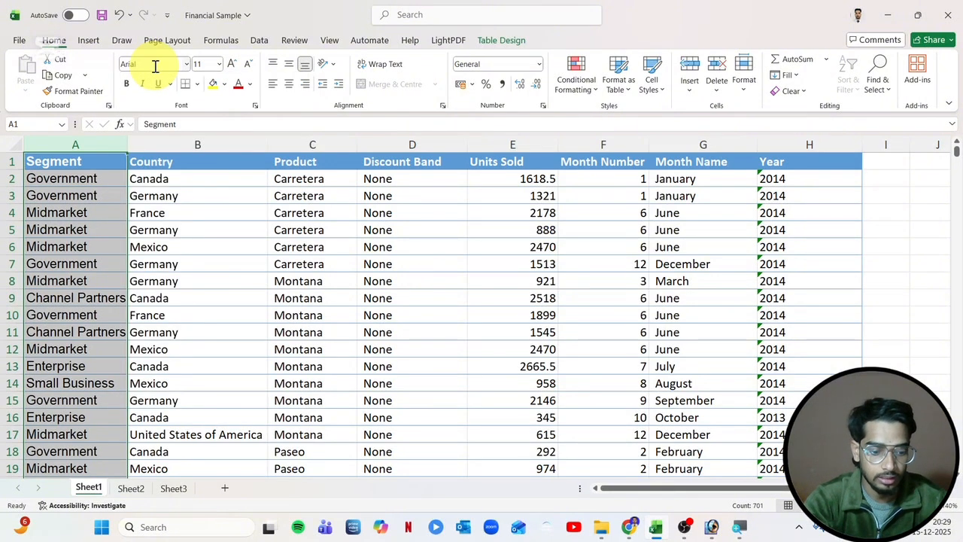
- Clear the Segment header text in A1 and widen column A
key(BackSpace)
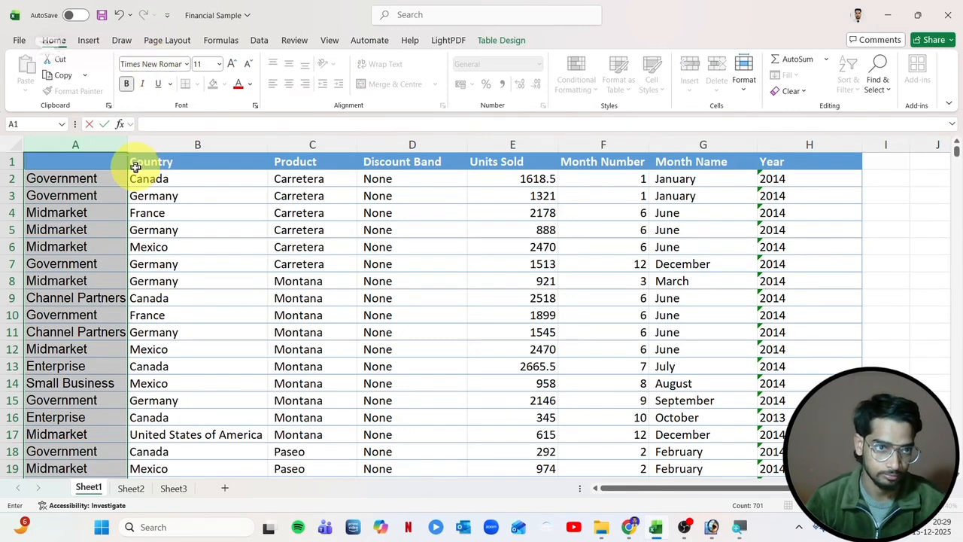
drag(127, 140, 163, 151)
click(221, 224)
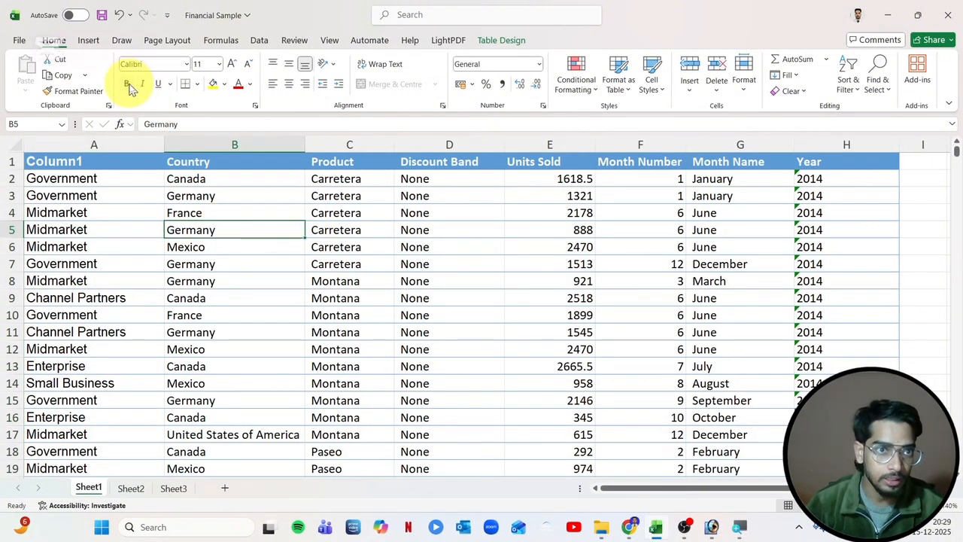
- Make the Government entry in cell A3 bold and remove the bold again
click(122, 183)
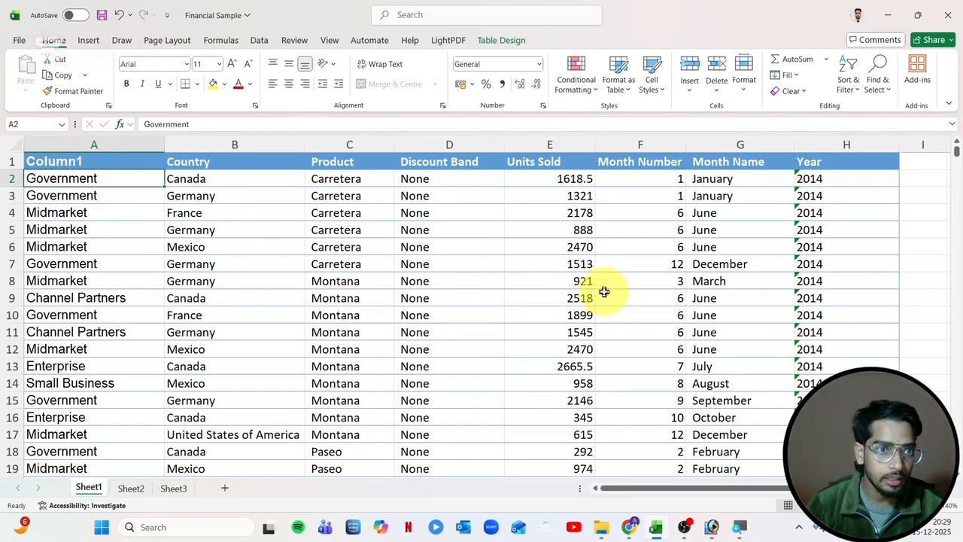
click(89, 198)
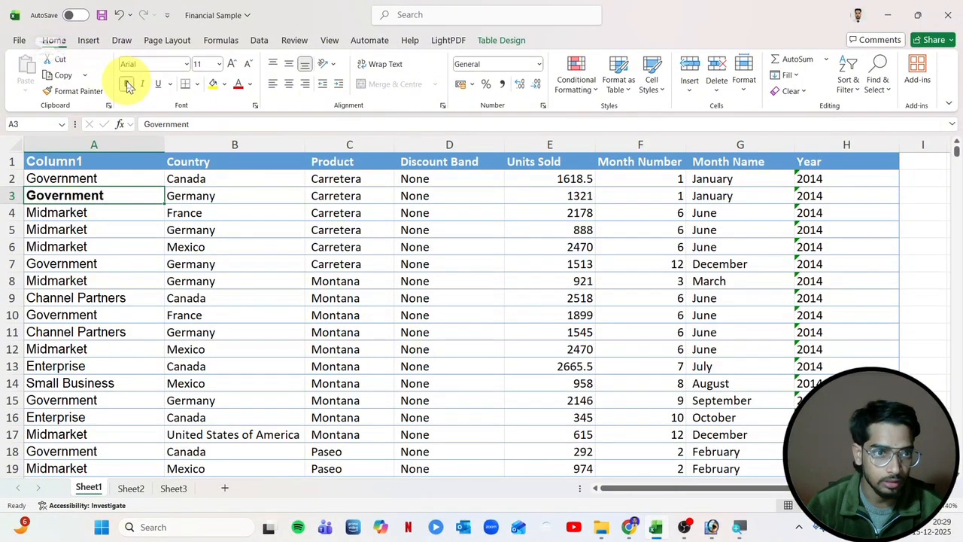
click(226, 228)
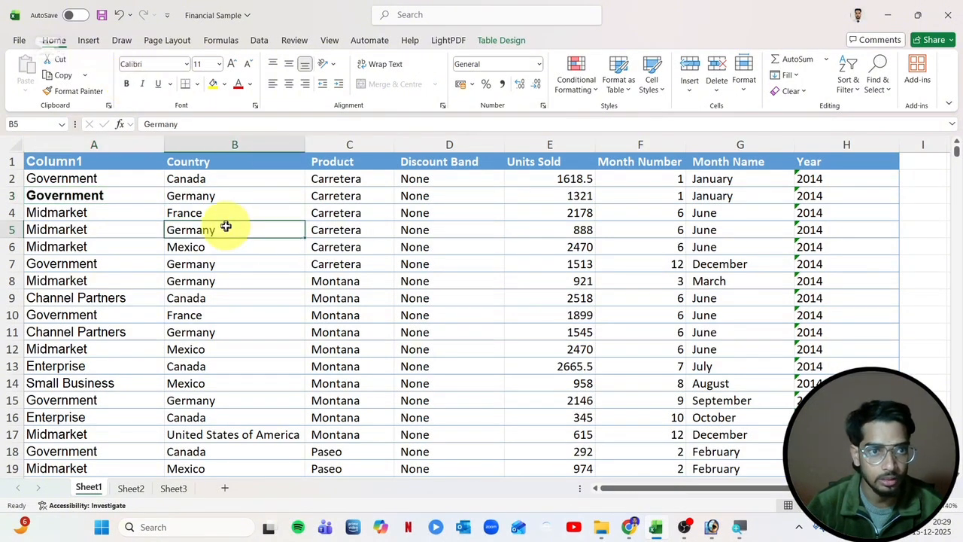
click(116, 197)
click(126, 84)
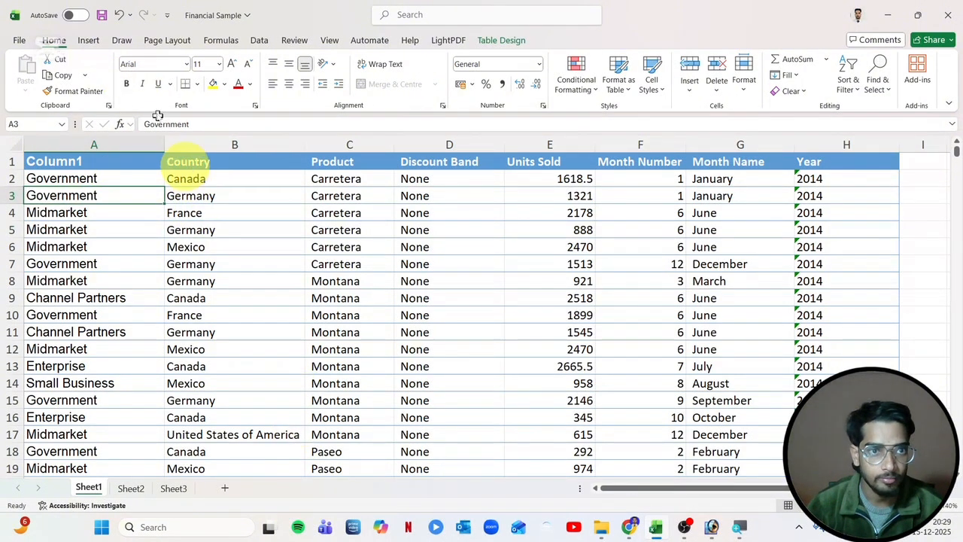
- Try italic formatting on the Government entry in cell A3
click(154, 211)
click(85, 194)
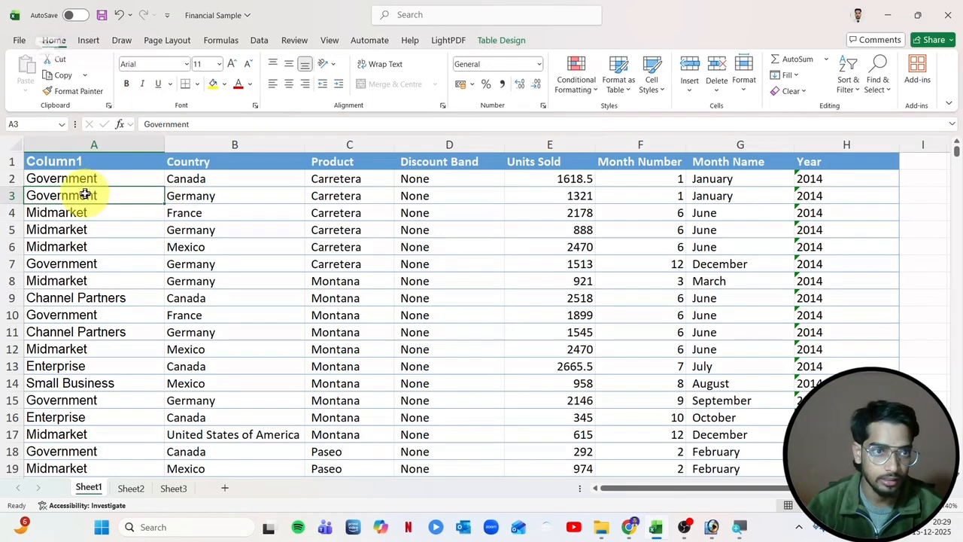
click(144, 85)
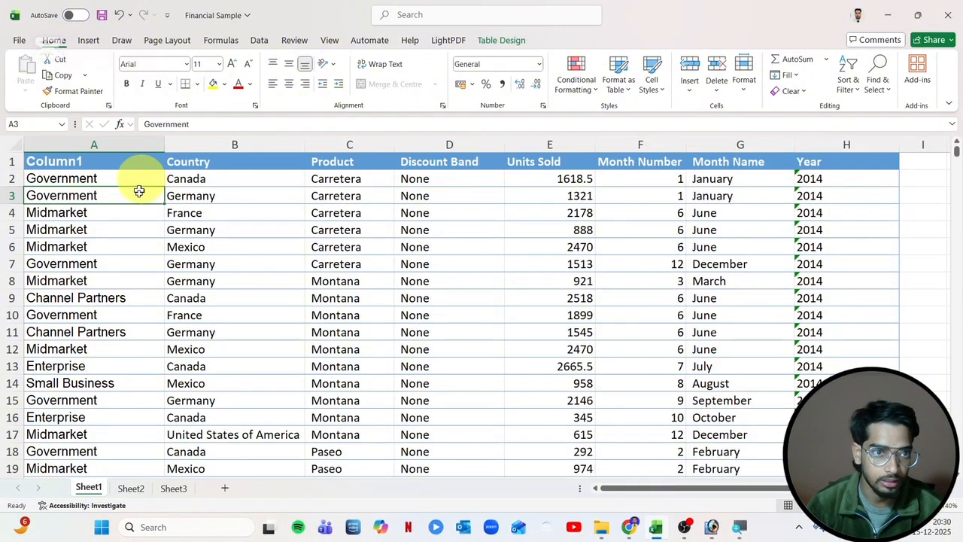
- Try increasing the height of row 2 and undo the change
click(76, 176)
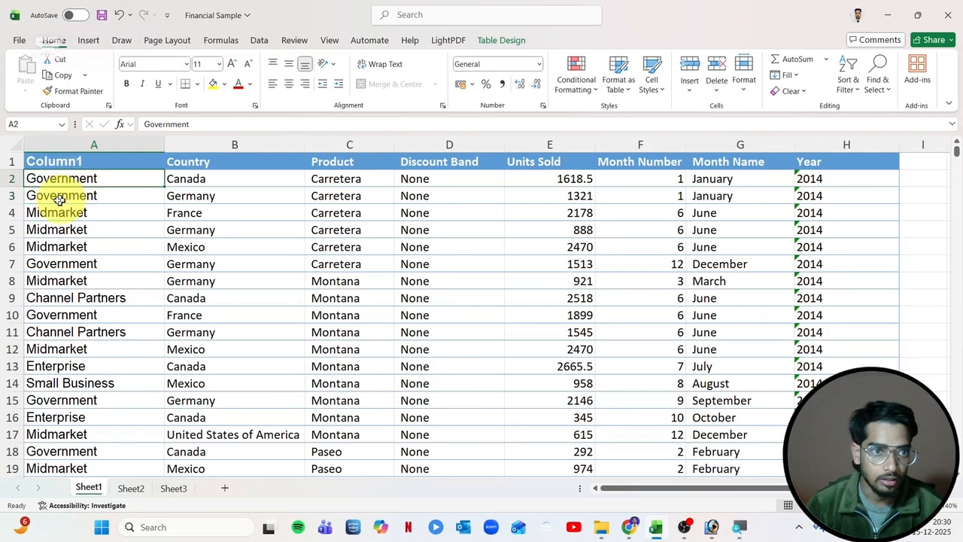
drag(15, 189, 12, 233)
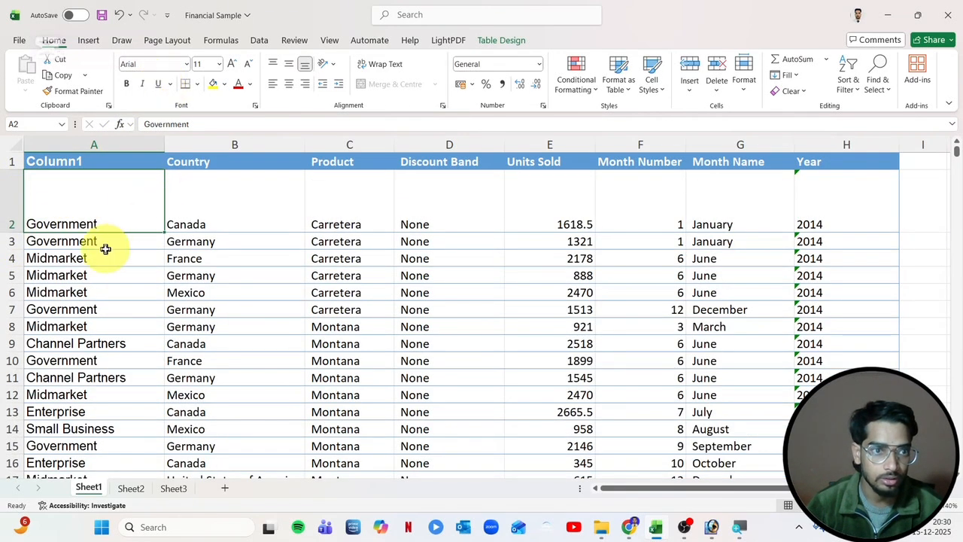
key(ctrl+z)
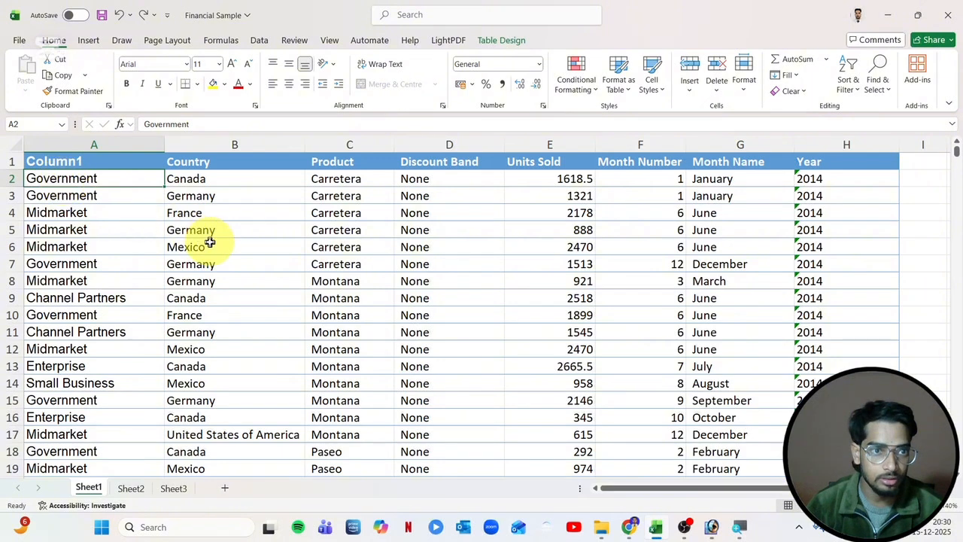
- Apply a single underline to all entries in row 3
click(133, 260)
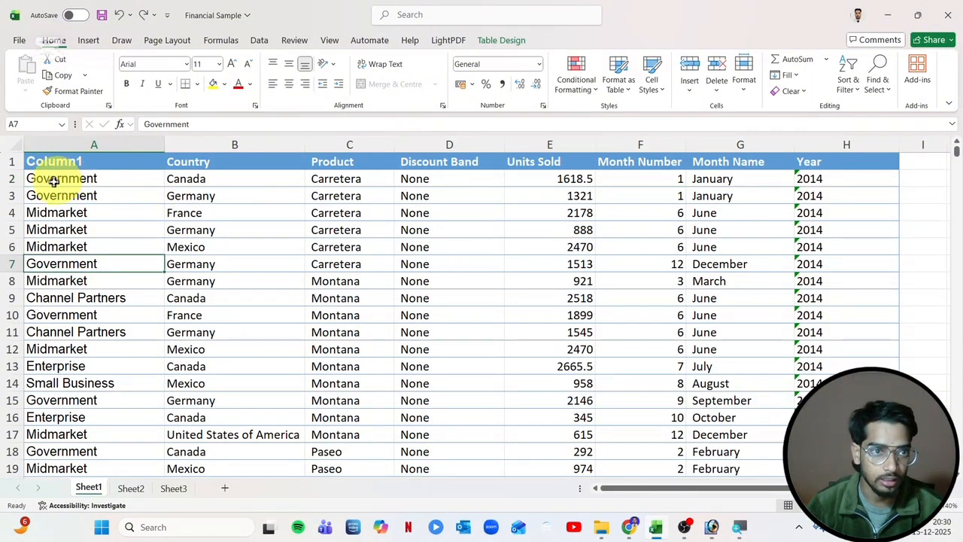
click(10, 195)
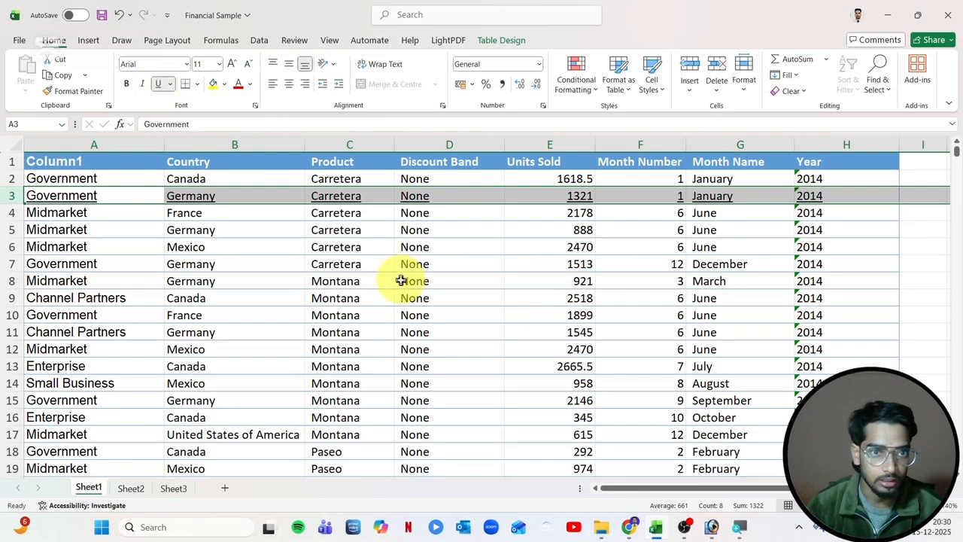
click(365, 247)
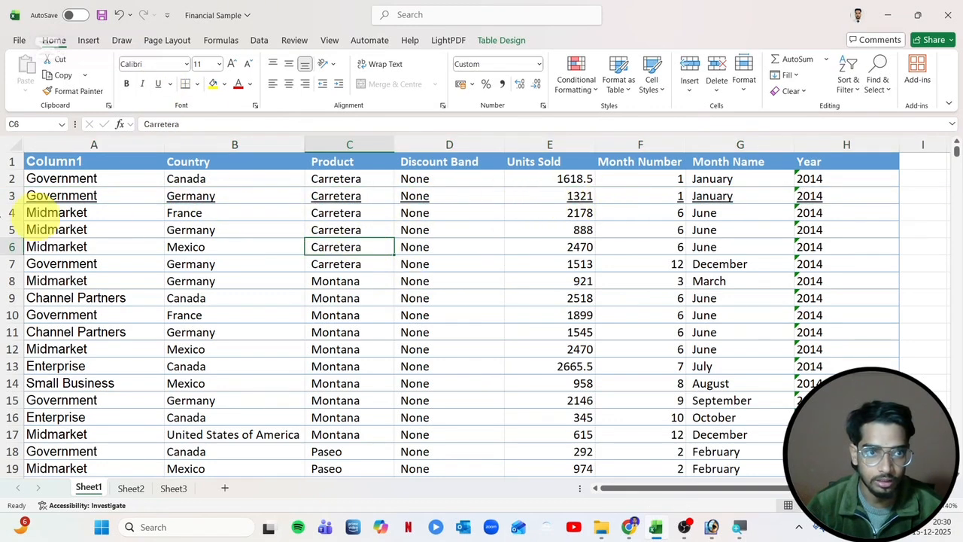
- Make row 3 taller and set its entries to middle vertical and left horizontal alignment
drag(18, 203, 18, 247)
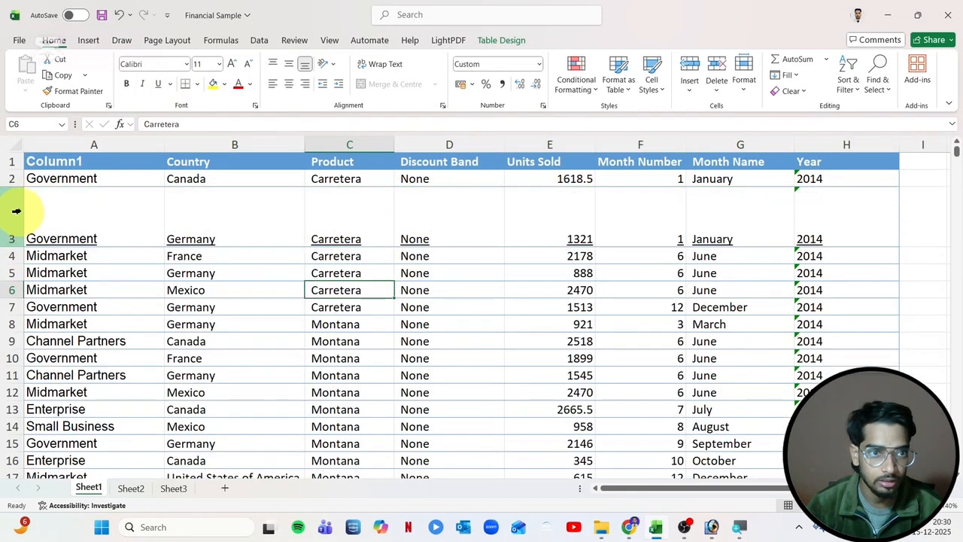
click(16, 216)
click(290, 86)
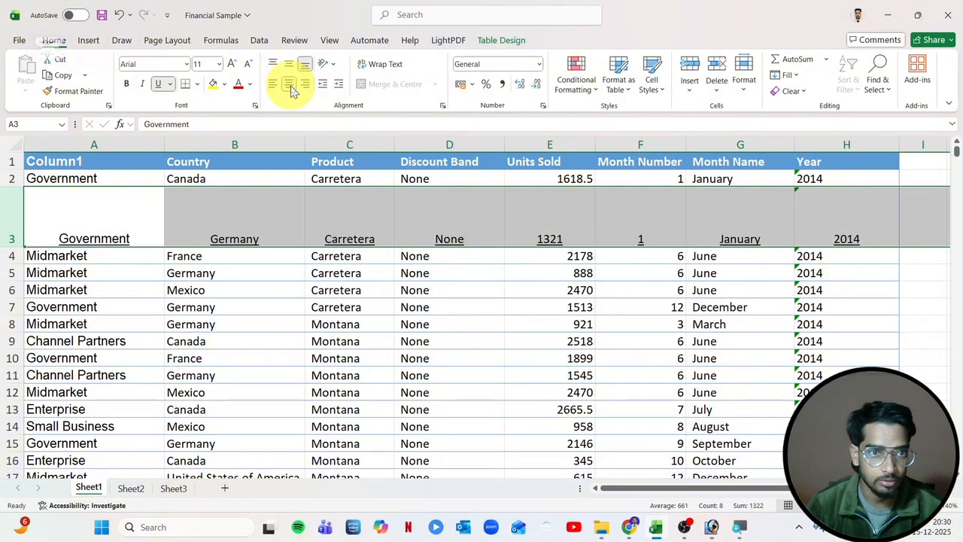
click(290, 70)
click(272, 83)
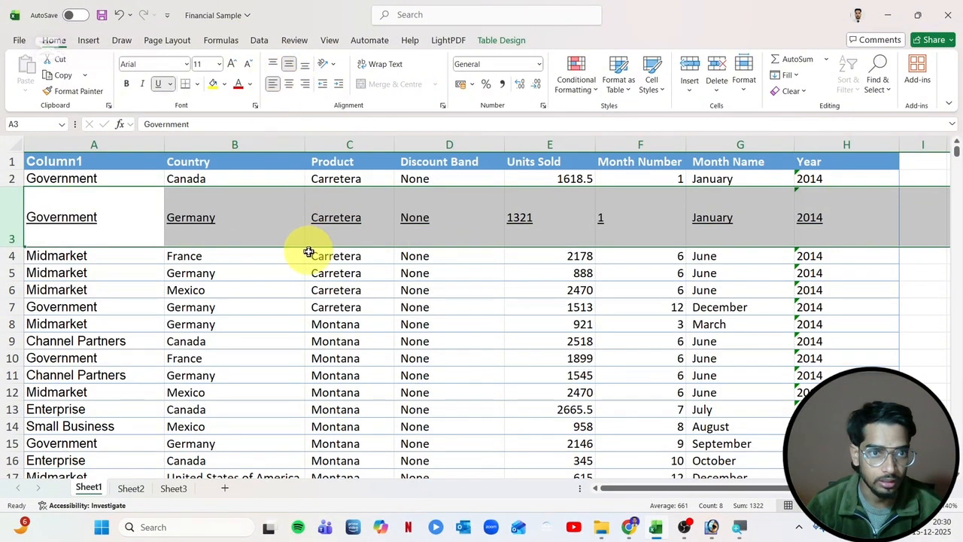
click(307, 253)
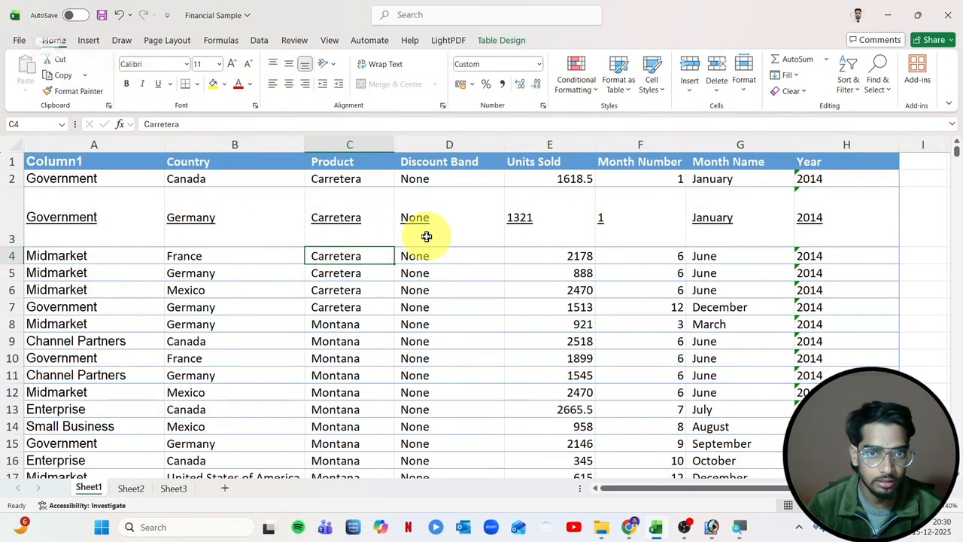
- Apply a double underline to all entries in row 3
click(14, 202)
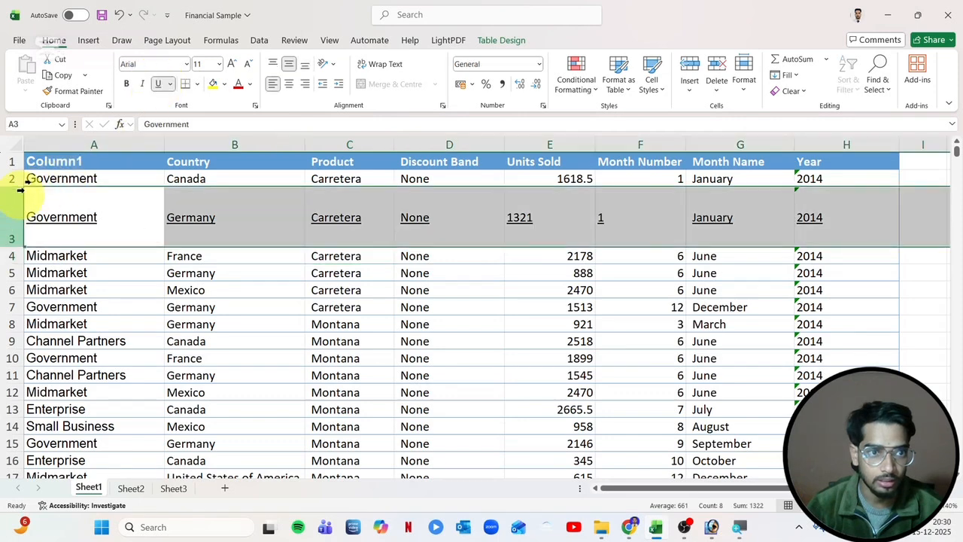
click(159, 84)
click(172, 84)
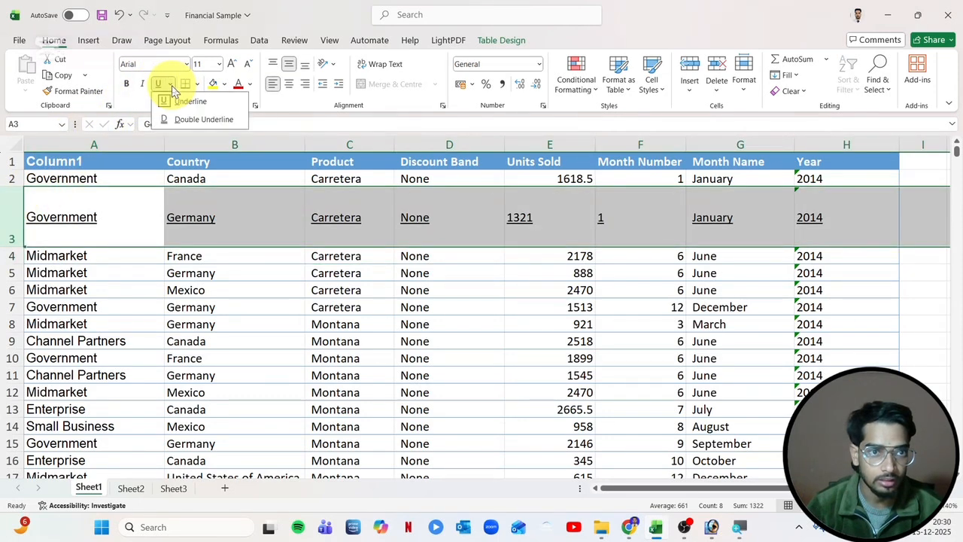
click(207, 123)
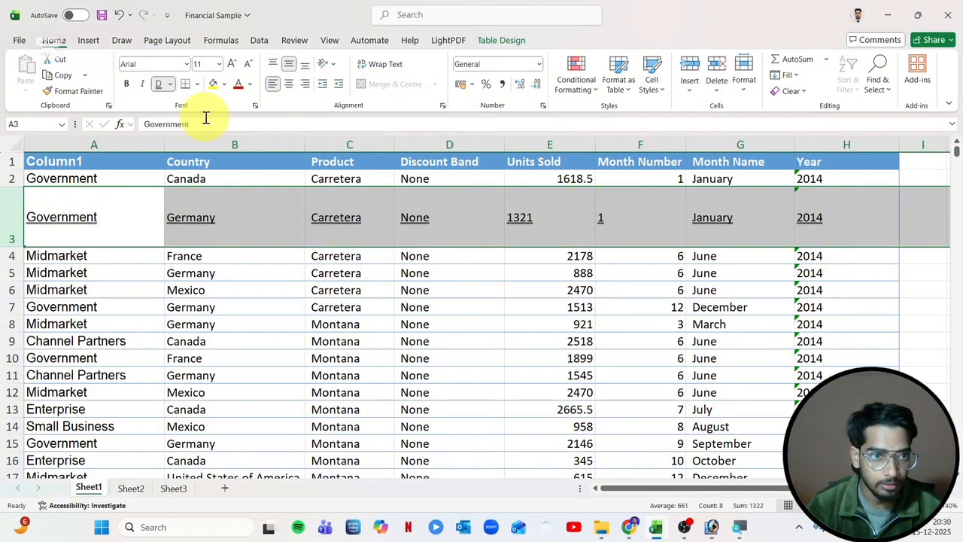
click(233, 226)
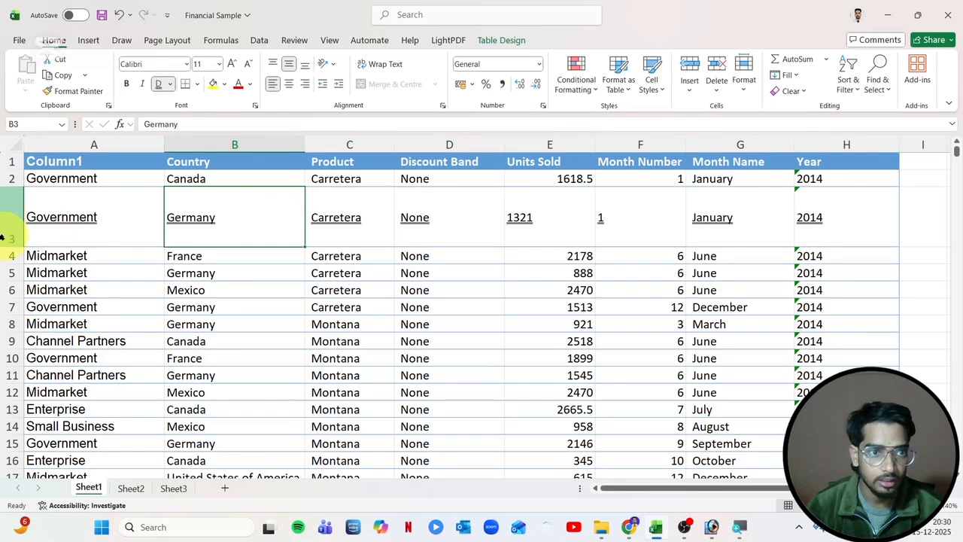
- Reduce the height of row 3 to slightly more than that of its neighbouring rows
drag(15, 250, 17, 219)
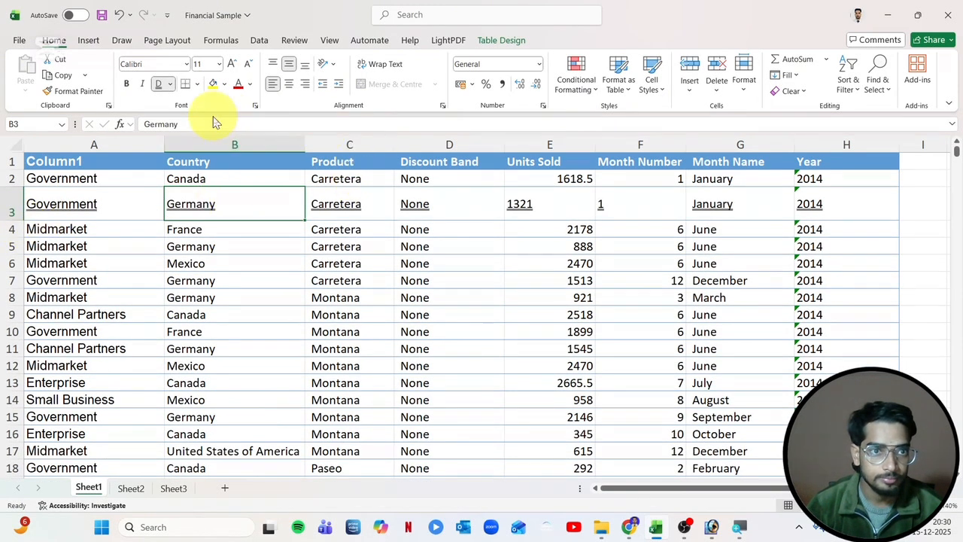
drag(12, 209, 12, 209)
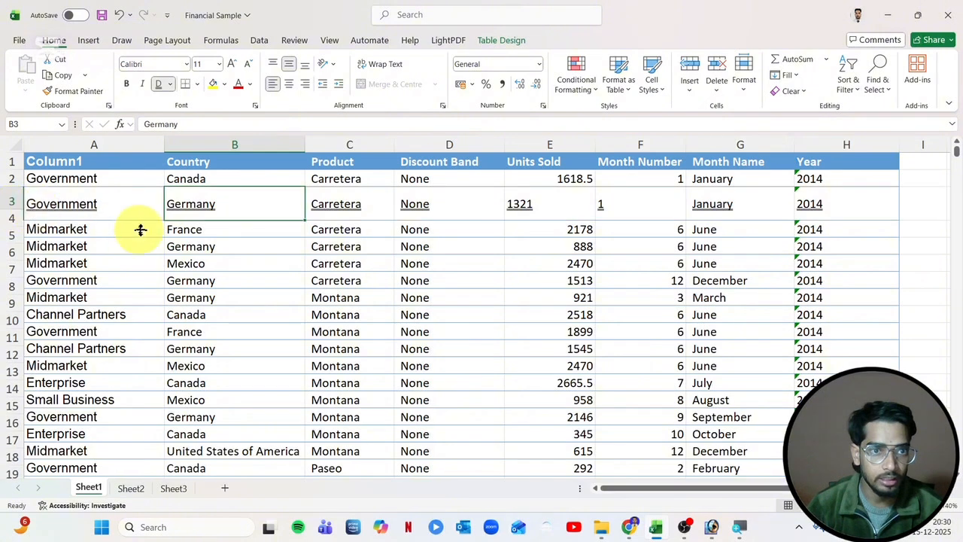
click(138, 230)
- Apply All Borders to the cell range A2:H20
click(51, 179)
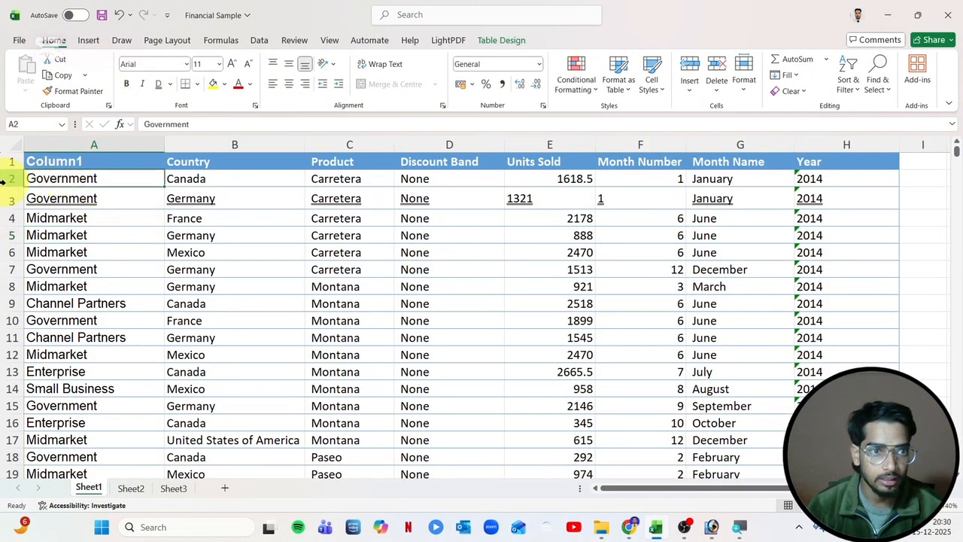
drag(43, 178, 856, 458)
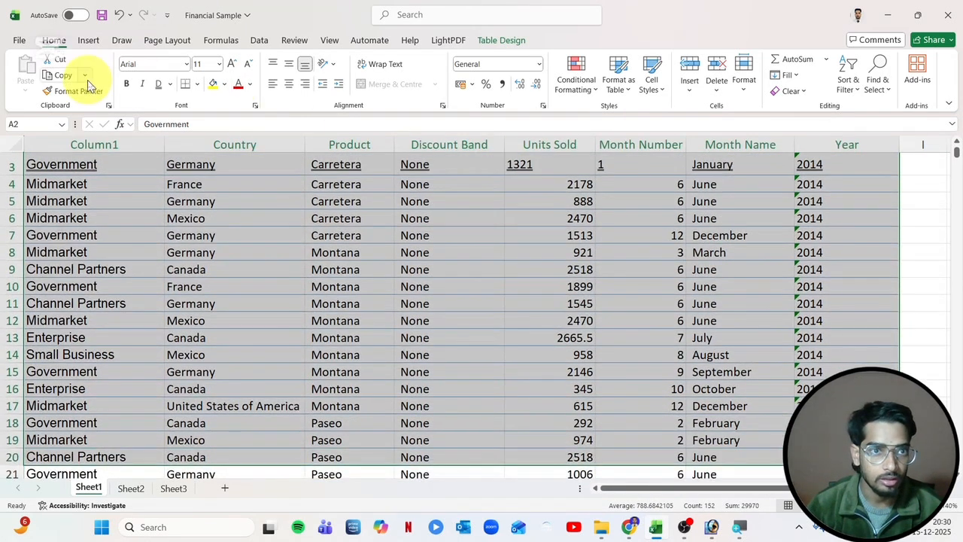
click(199, 86)
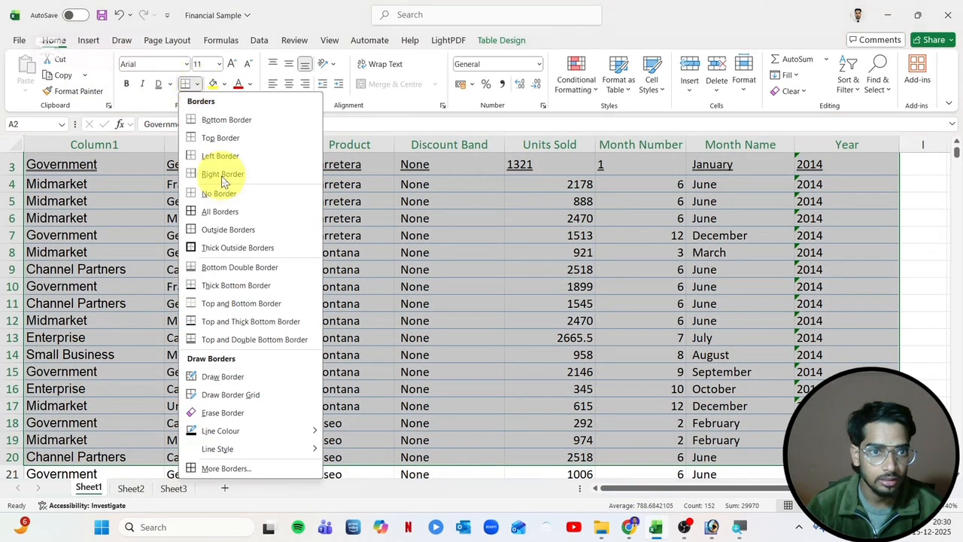
click(216, 207)
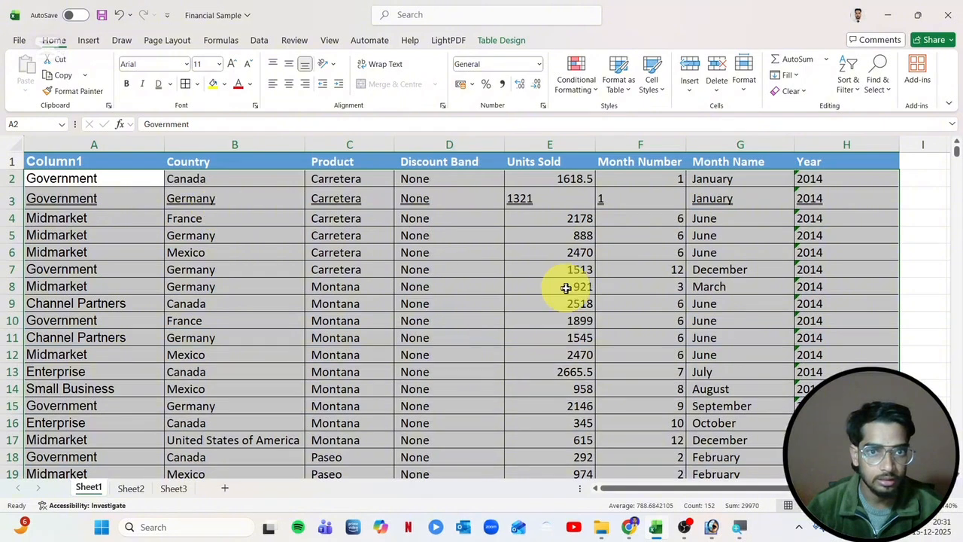
click(564, 286)
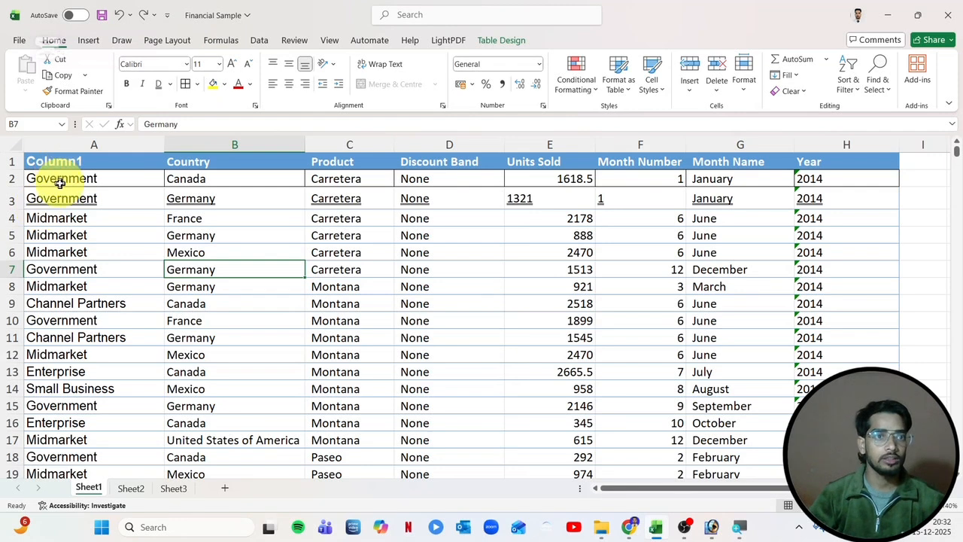
- Select cells A2:H14 and activate the Erase Border tool
drag(57, 178, 858, 355)
key(shift+Down)
key(shift+Down)
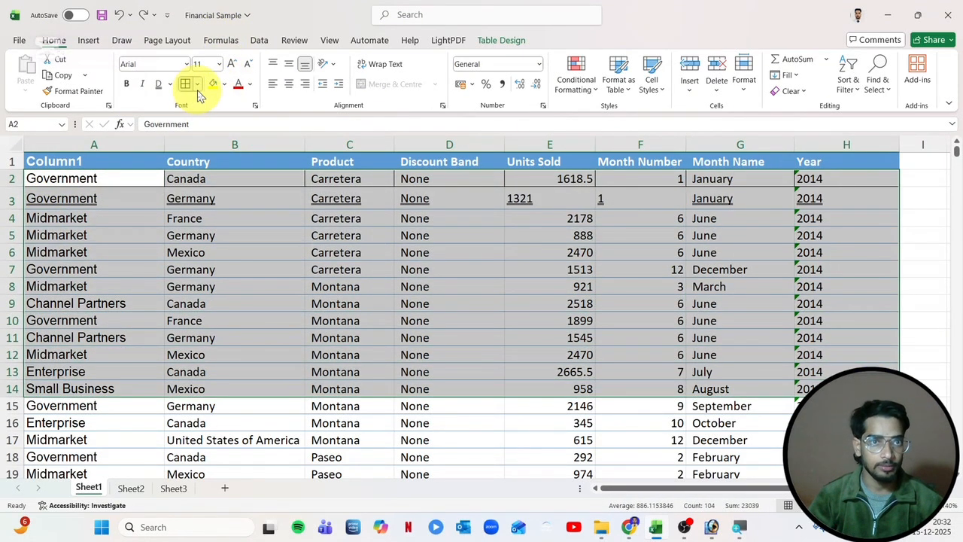
click(196, 83)
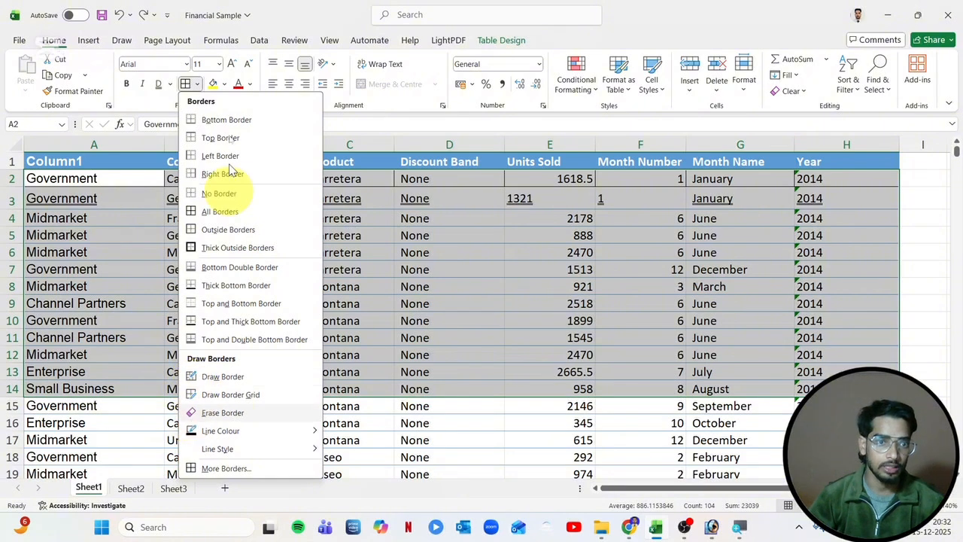
click(226, 412)
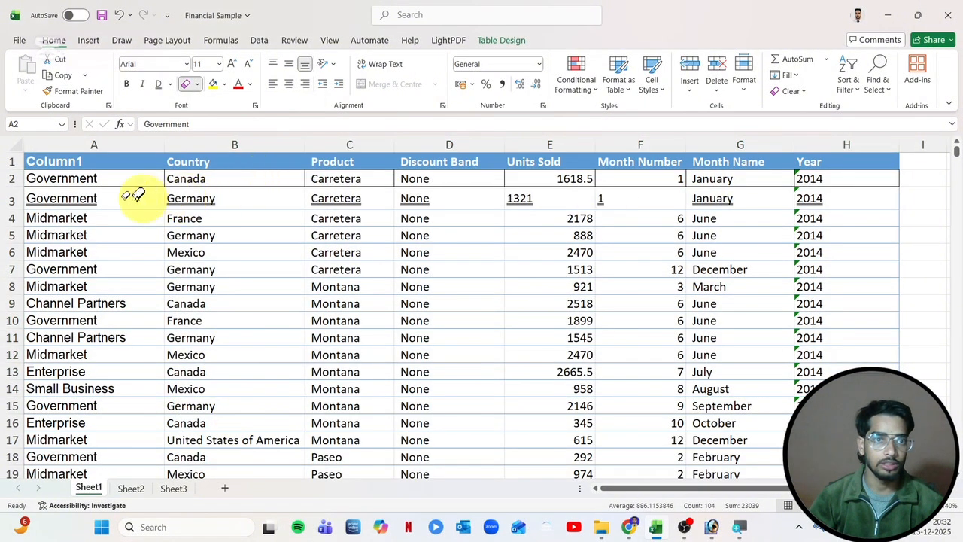
- Remove the underline from all entries in row 3
click(6, 197)
click(159, 83)
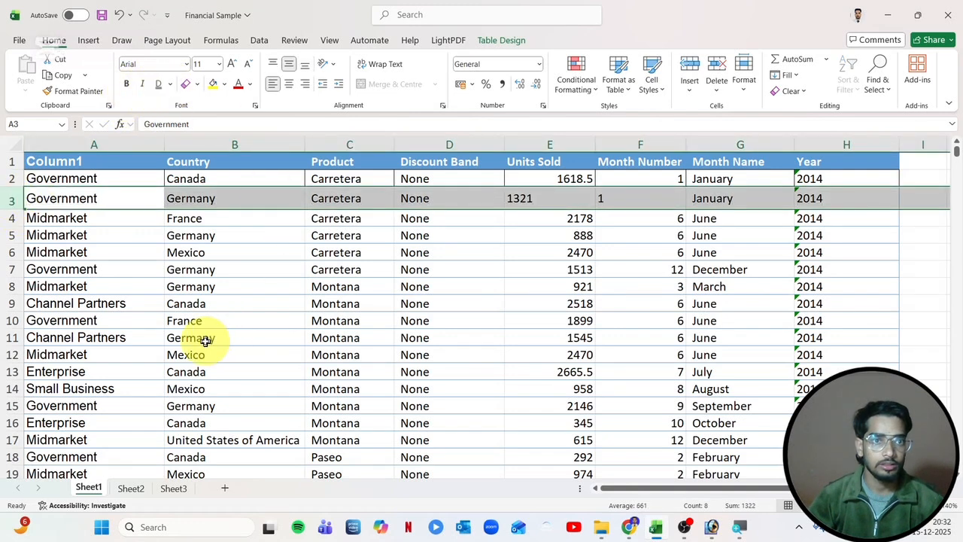
click(204, 340)
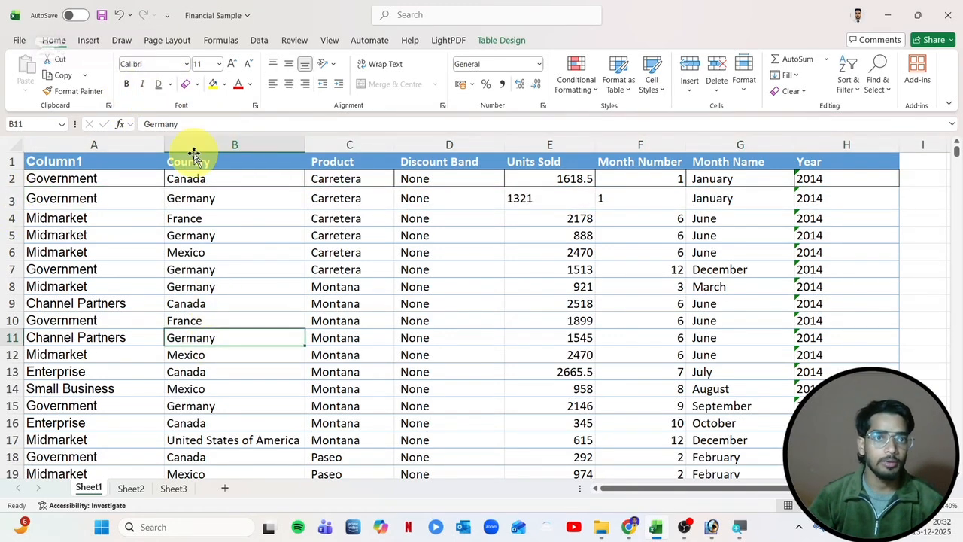
- Set the font size of cells A3:H3 to 18 and undo the change
click(221, 66)
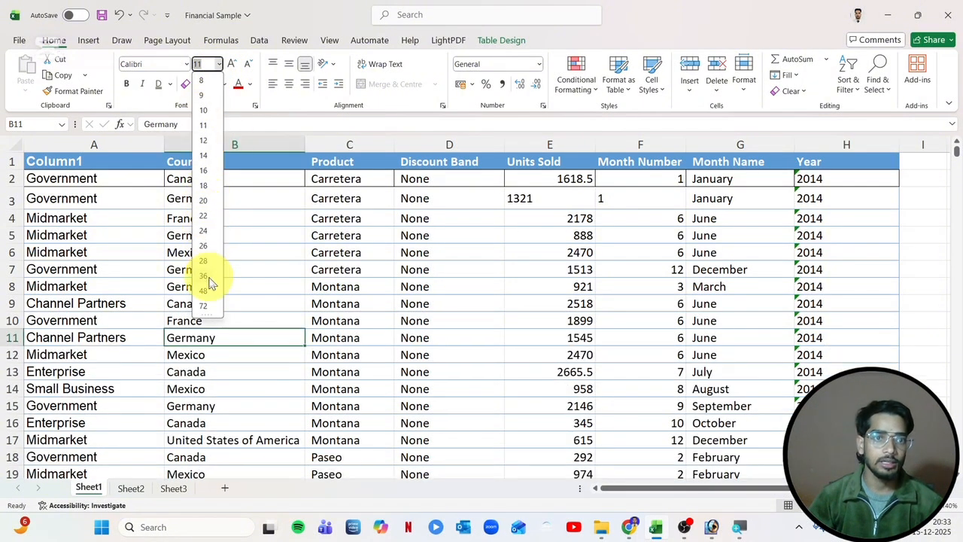
click(90, 271)
click(68, 199)
drag(67, 198, 865, 204)
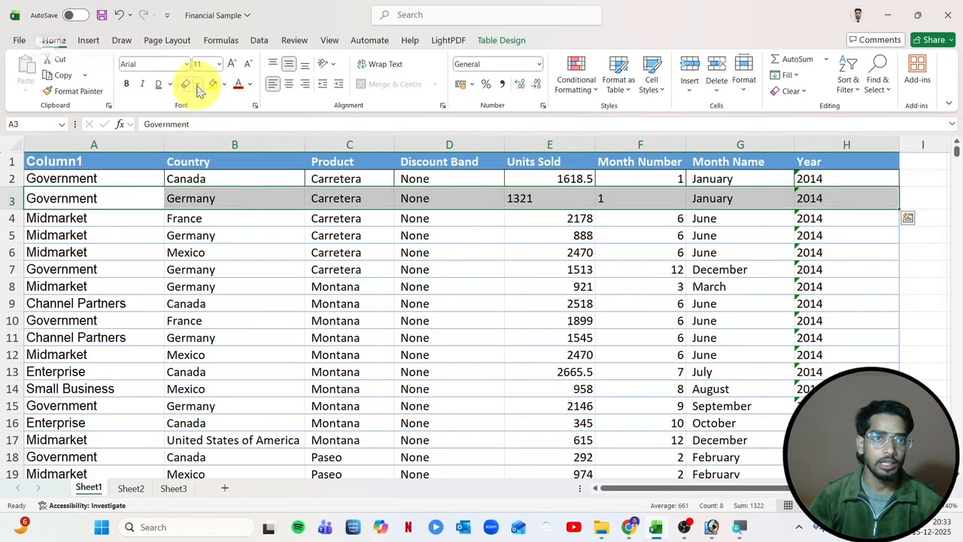
click(218, 63)
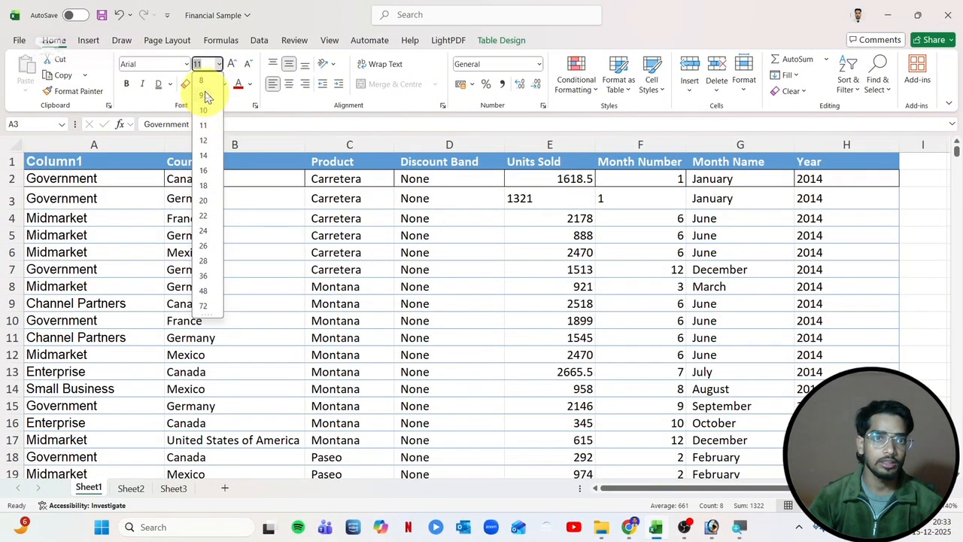
click(201, 186)
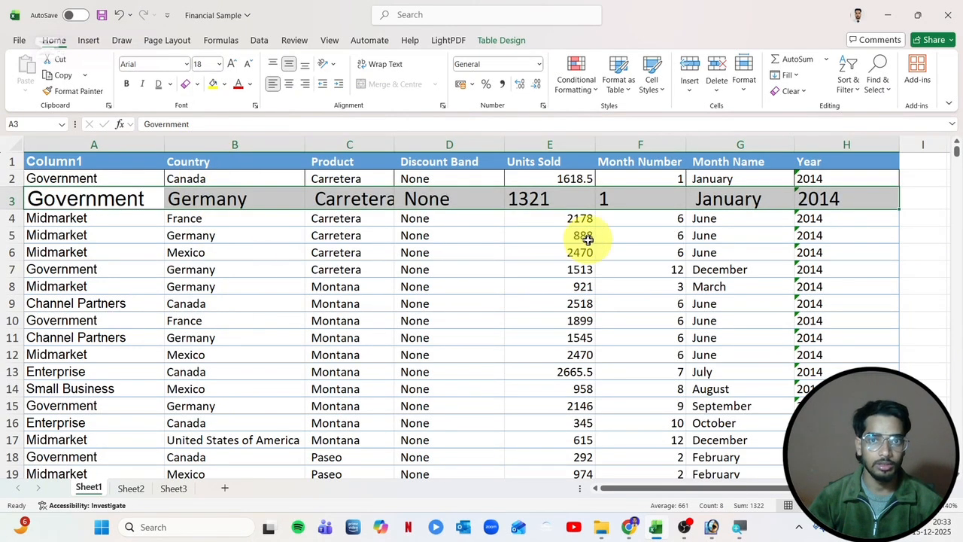
key(ctrl+z)
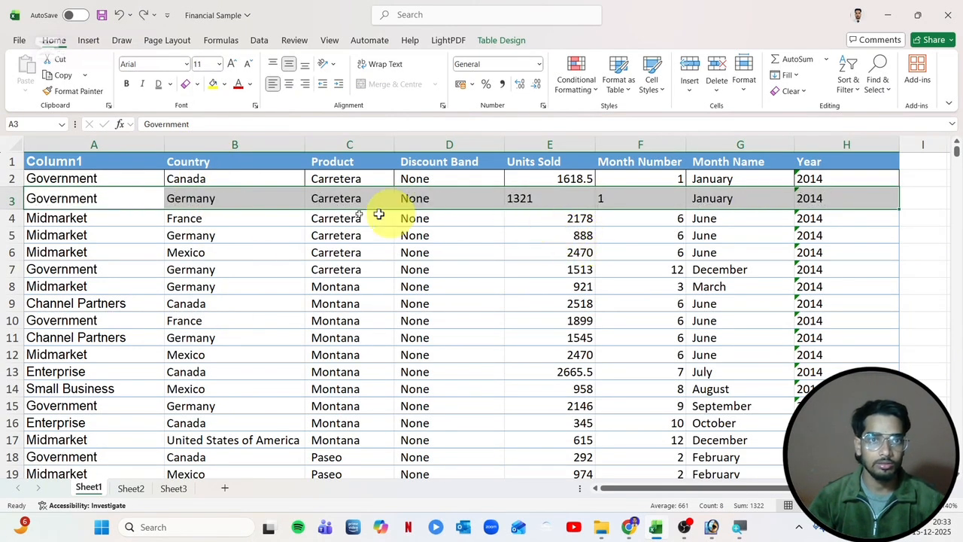
- Enlarge the font of cells A3:H3 stepwise to 18 and bring it back down to 12
click(234, 64)
click(233, 64)
click(233, 65)
click(233, 65)
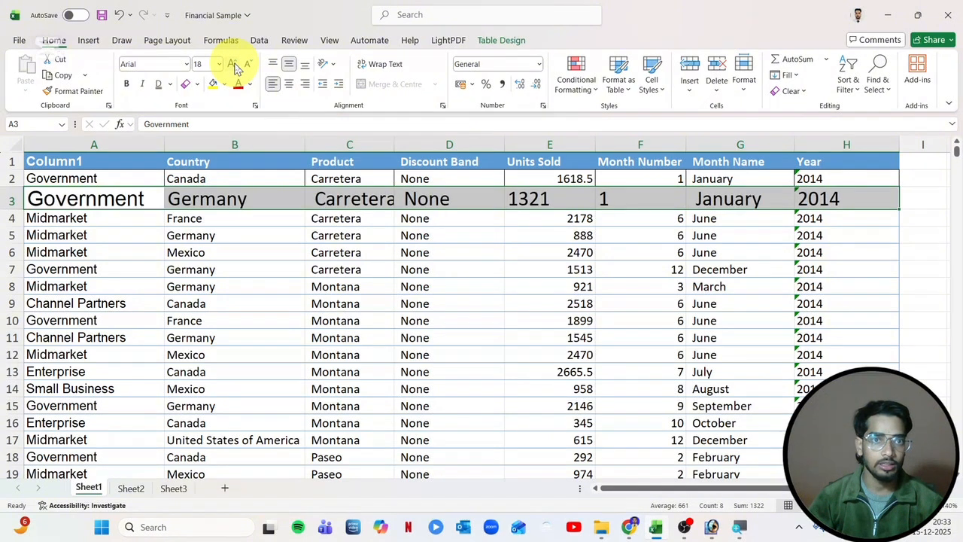
click(250, 64)
click(249, 65)
click(249, 64)
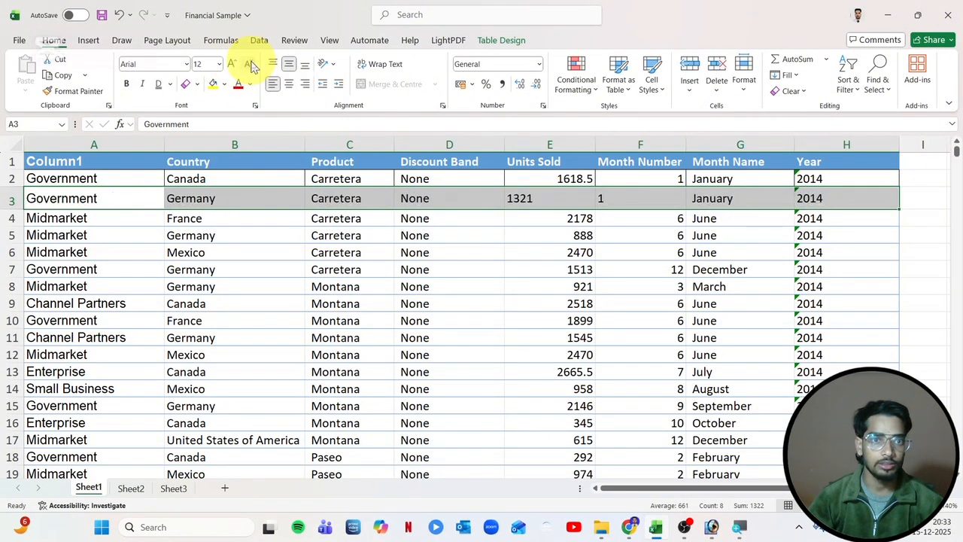
click(232, 64)
click(218, 236)
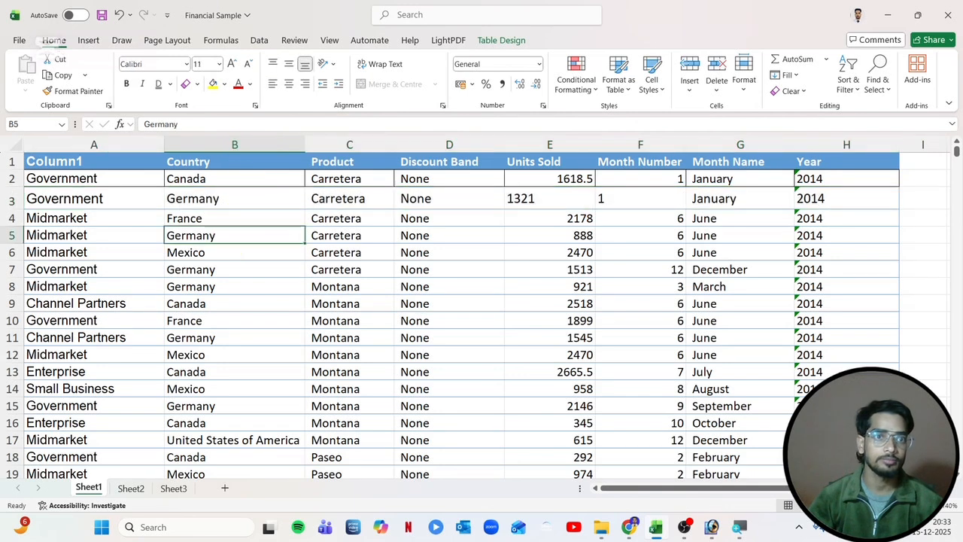
- Preview the standard yellow fill colour on the whole of row 3 without applying it
click(18, 198)
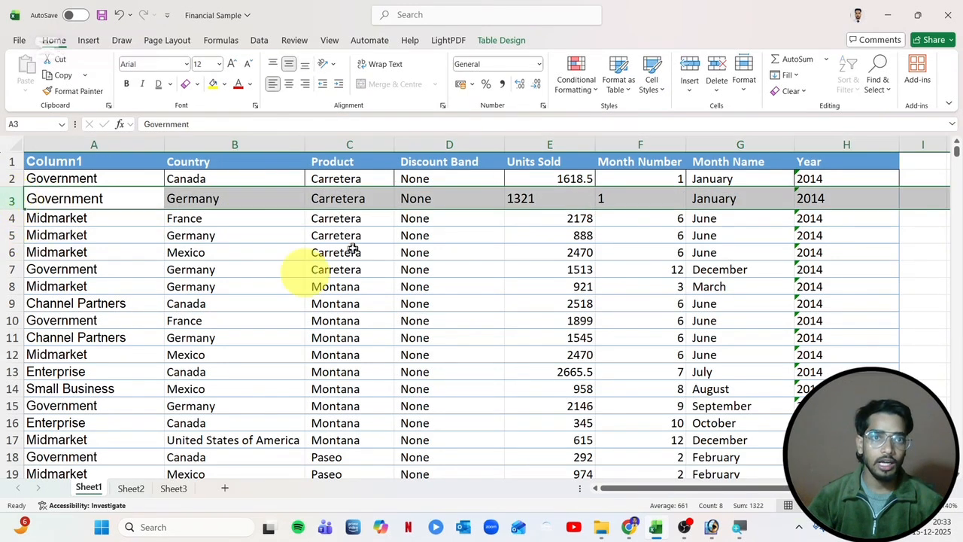
click(225, 85)
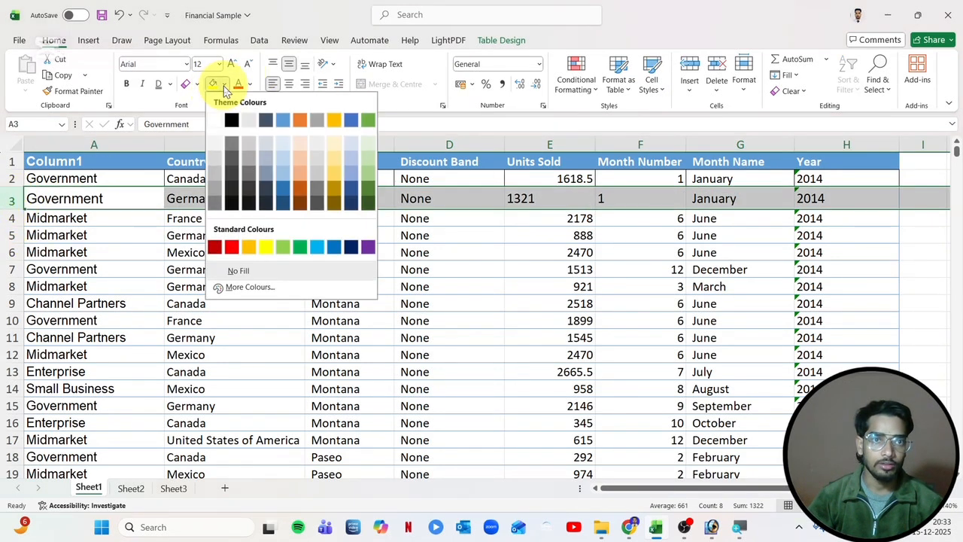
click(224, 87)
click(228, 85)
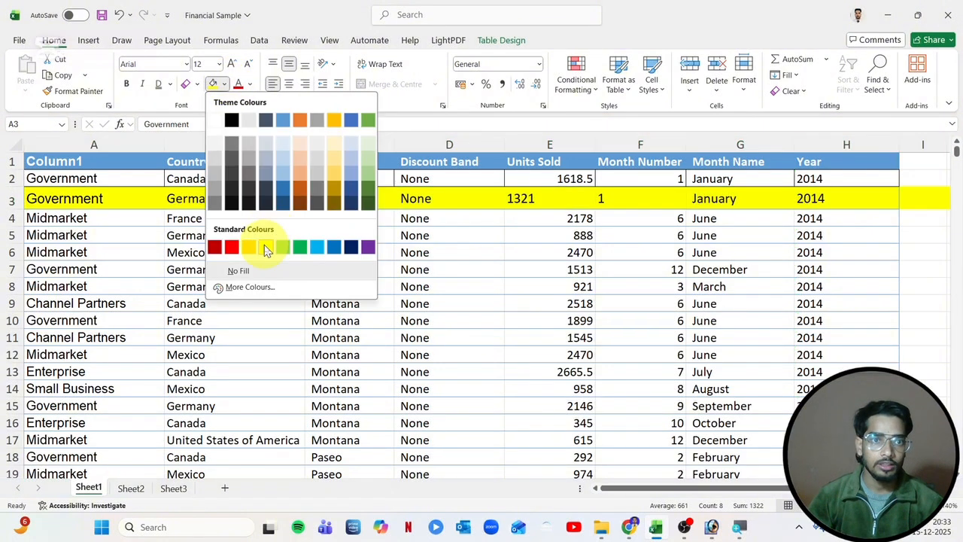
key(Escape)
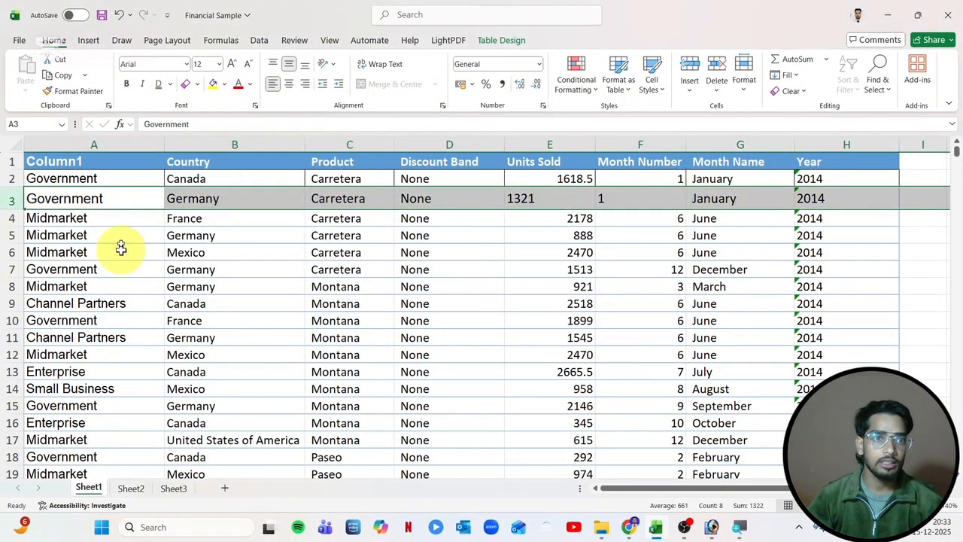
- Fill the whole of row 1 with standard red and undo the fill
click(9, 161)
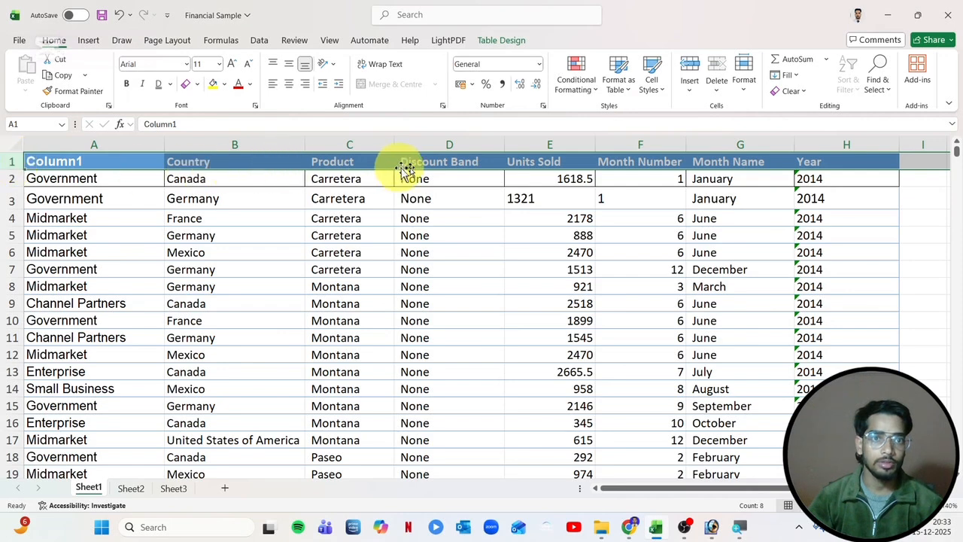
click(228, 84)
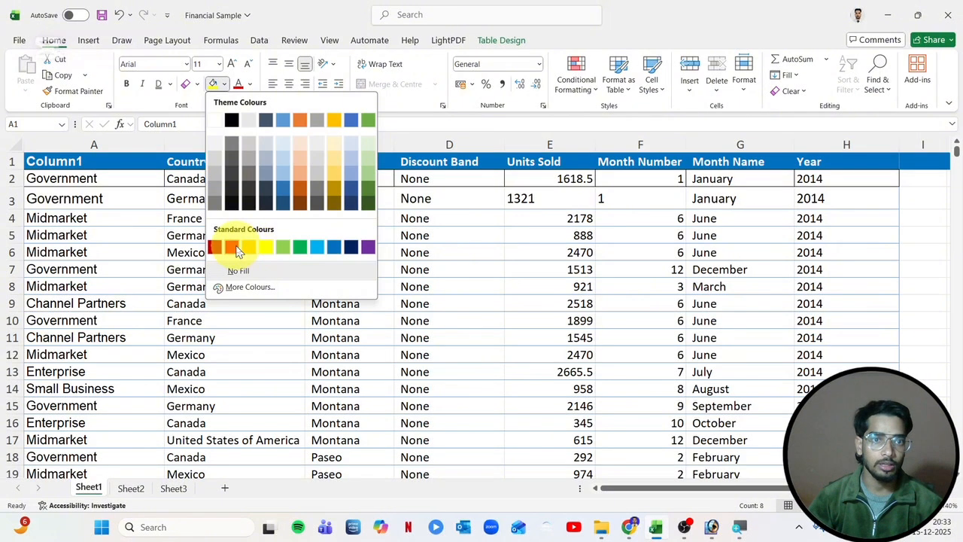
click(234, 249)
click(376, 253)
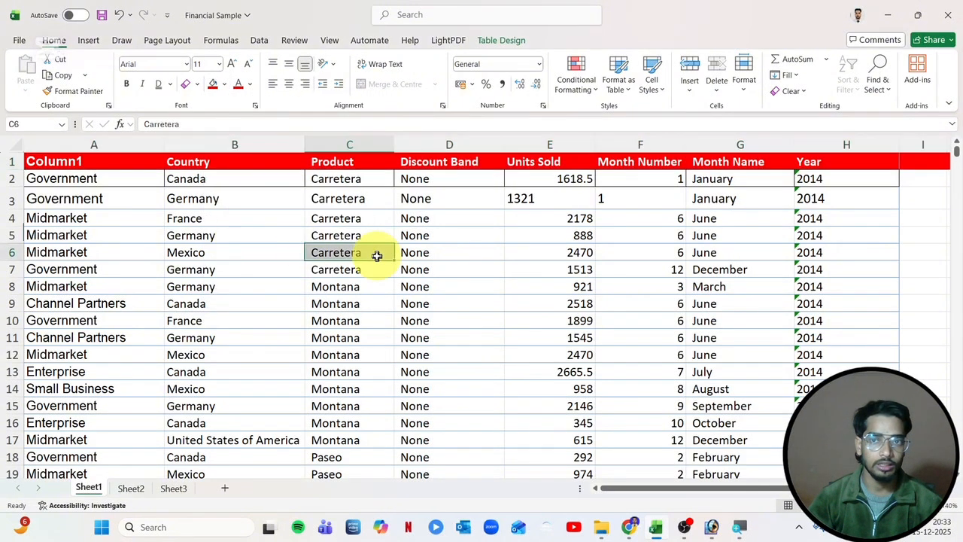
key(ctrl+z)
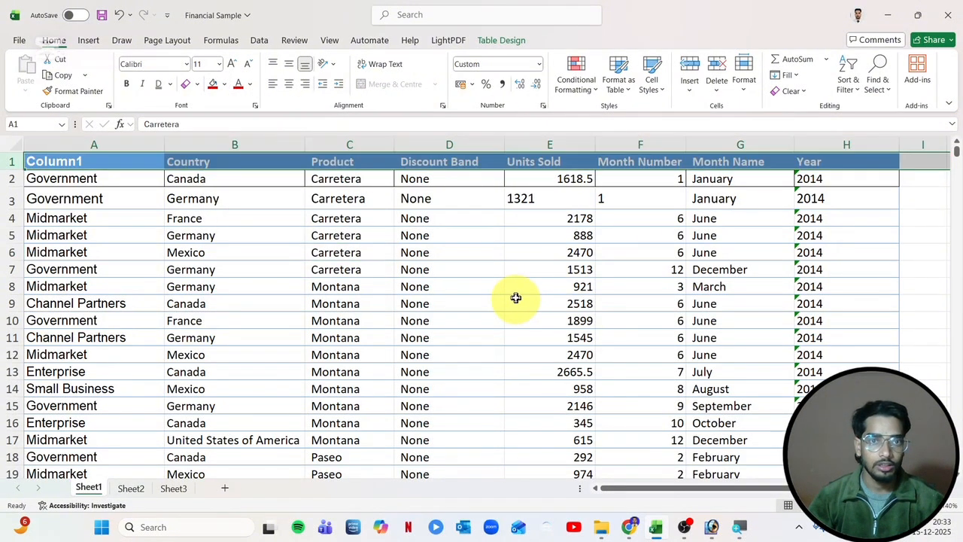
- Apply the red fill to only the header cells A1:H1 and undo it
drag(101, 160, 827, 159)
click(212, 87)
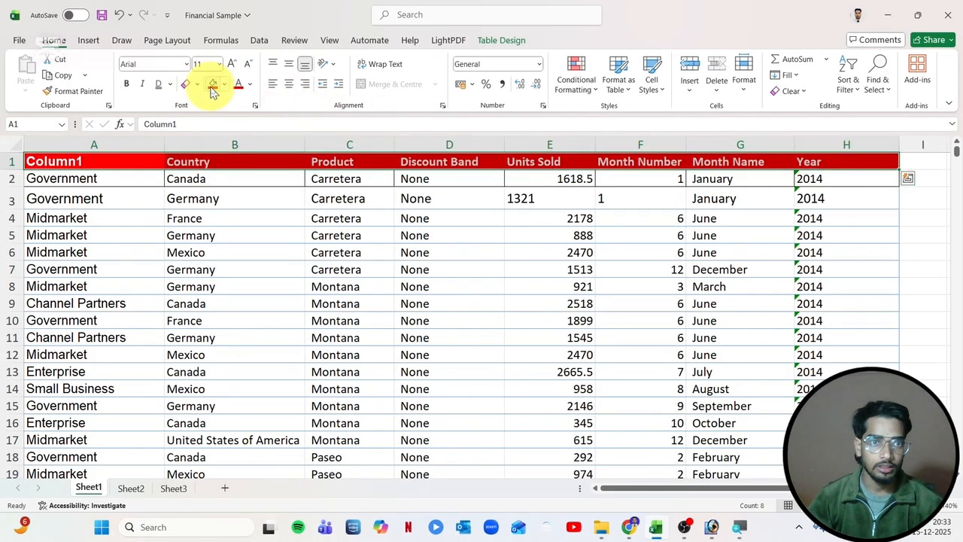
click(385, 252)
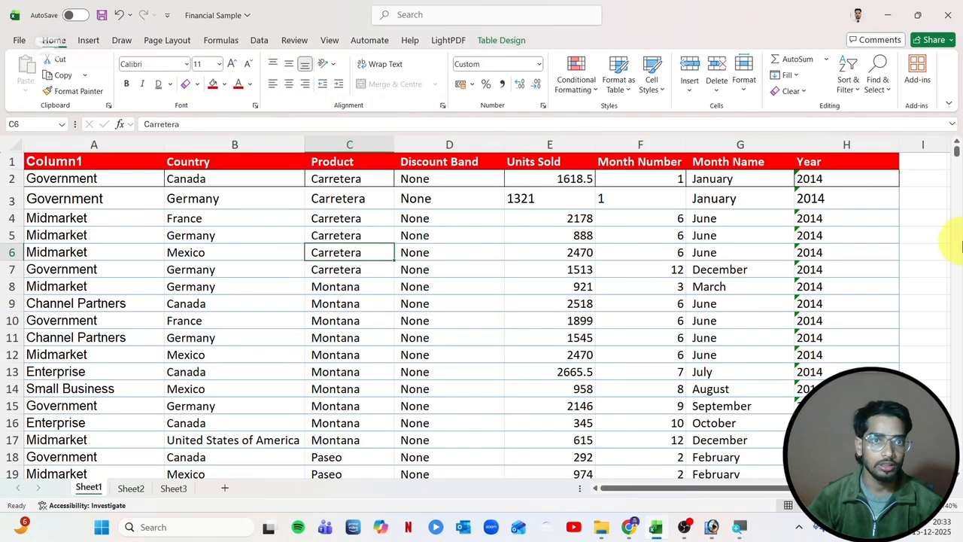
click(259, 208)
key(ctrl+z)
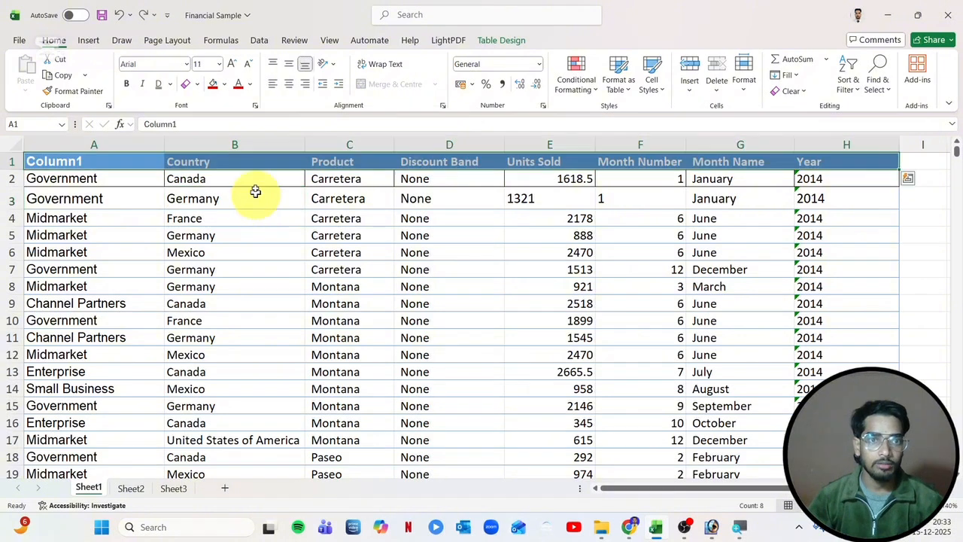
click(249, 84)
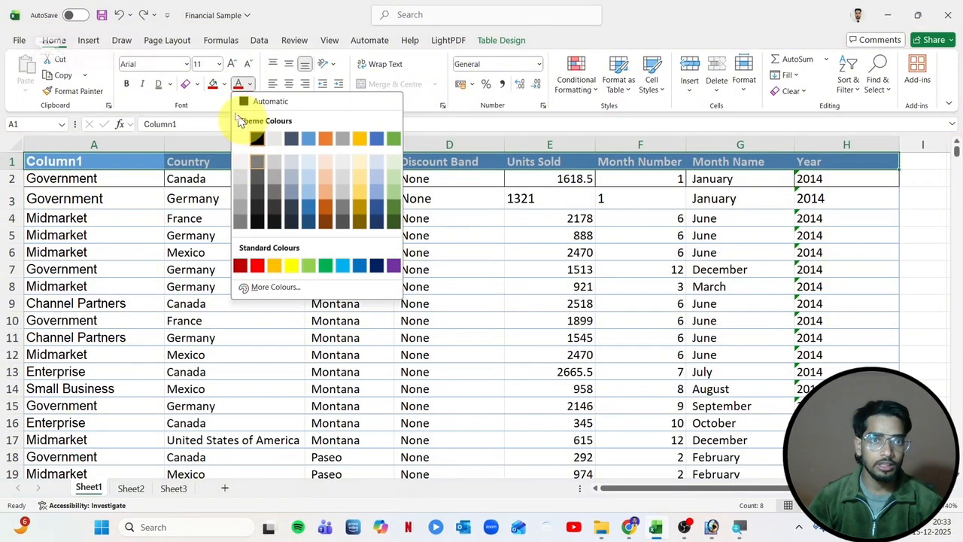
click(249, 85)
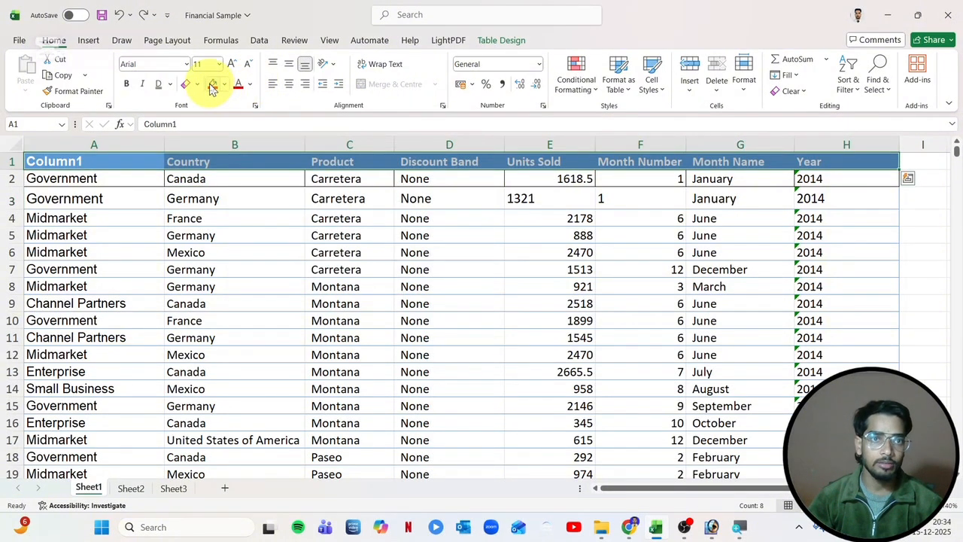
drag(93, 164, 821, 161)
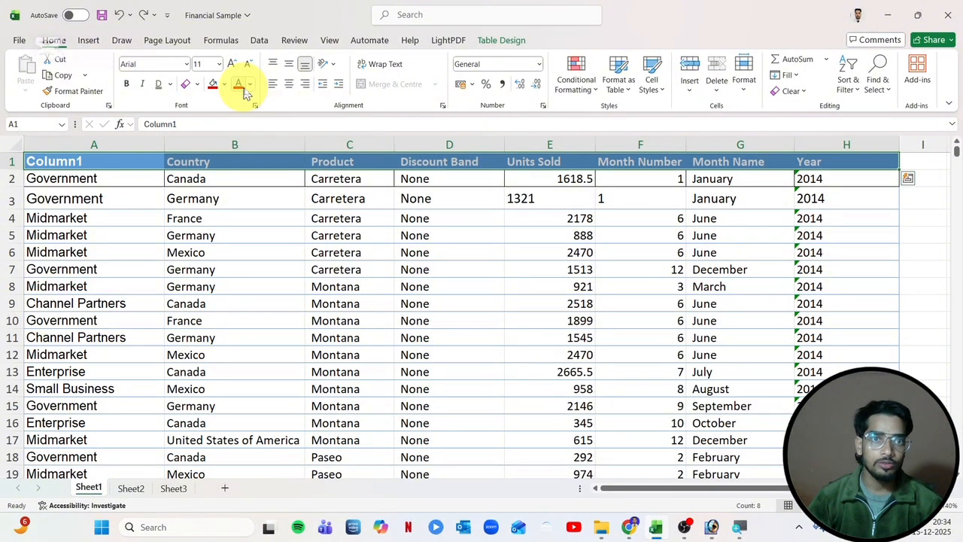
click(146, 251)
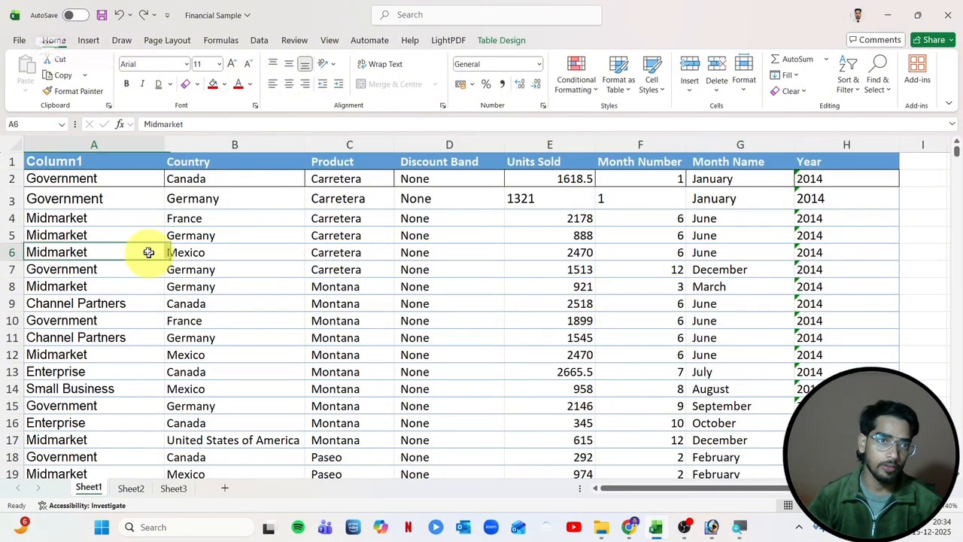
click(96, 199)
drag(107, 194, 812, 199)
- Try to set the font colour of the header cells A1:H1 to theme black
click(69, 154)
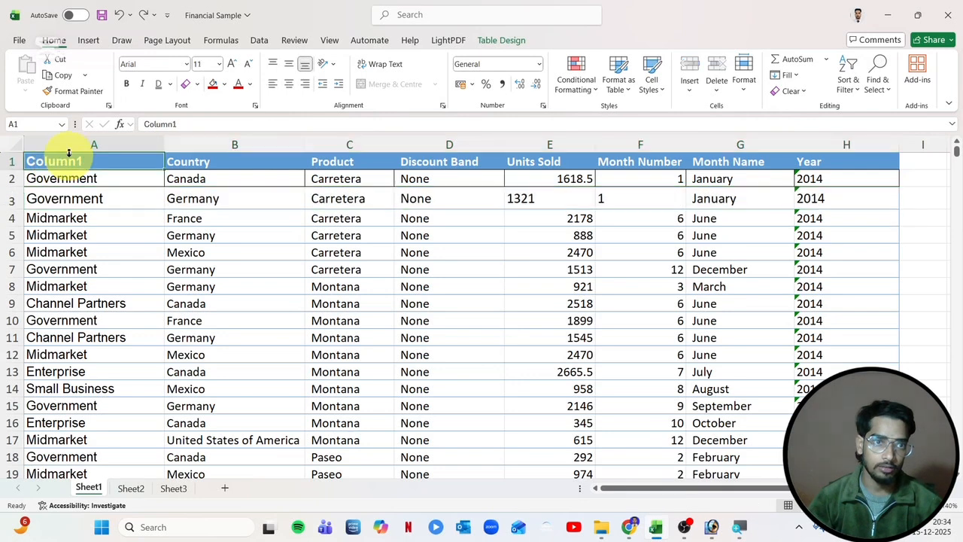
drag(69, 159, 842, 161)
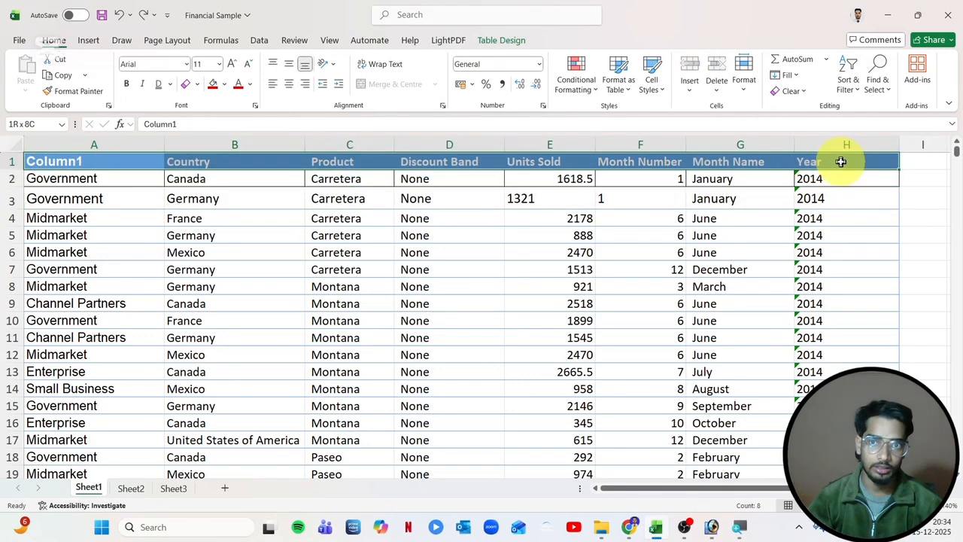
click(253, 84)
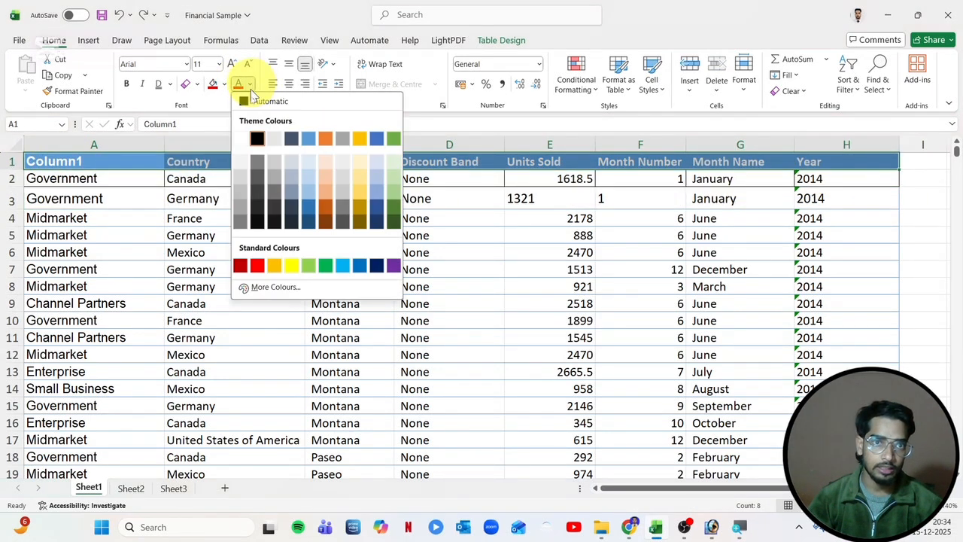
click(256, 142)
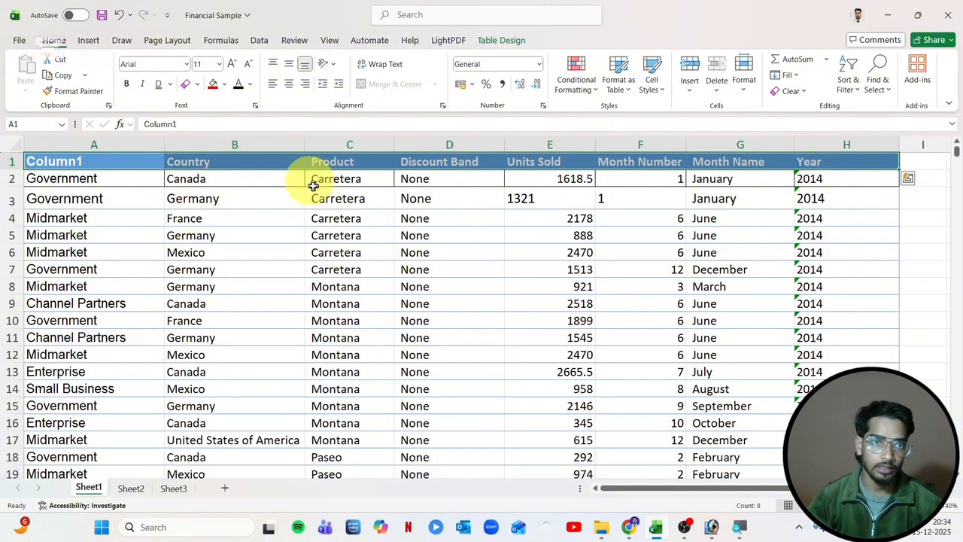
click(339, 198)
- Apply the darkest shade in the black theme colour column to the header text in A1:H1 and revert it
click(118, 154)
drag(109, 159, 812, 159)
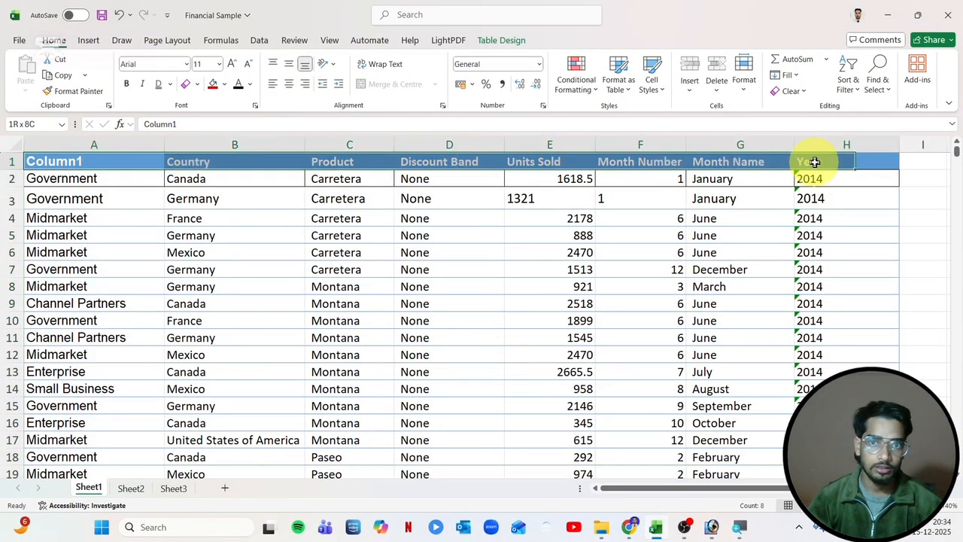
click(249, 85)
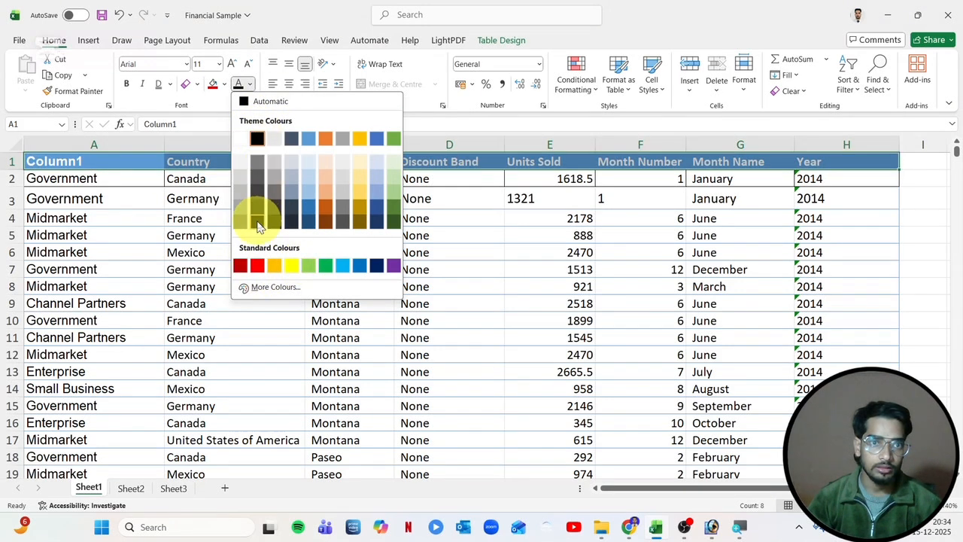
click(256, 220)
click(217, 216)
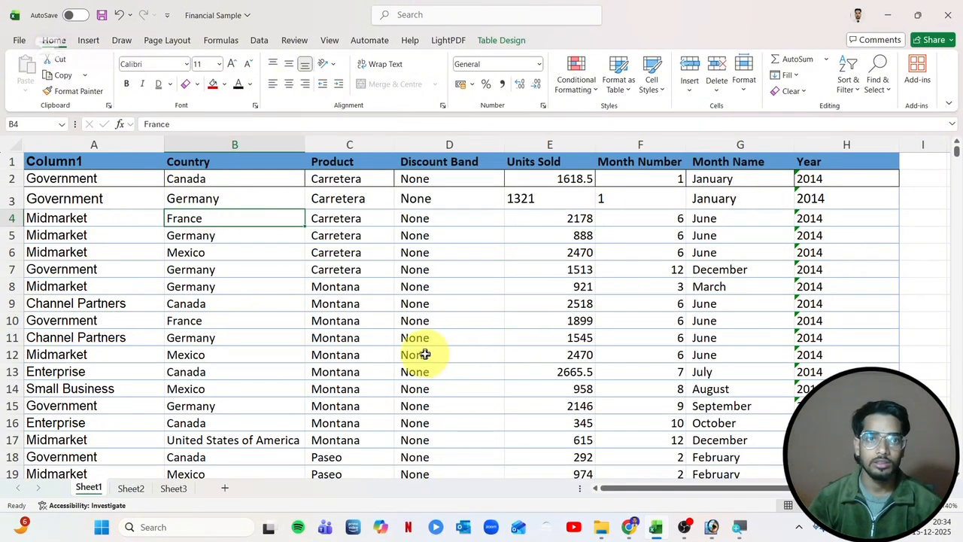
click(71, 163)
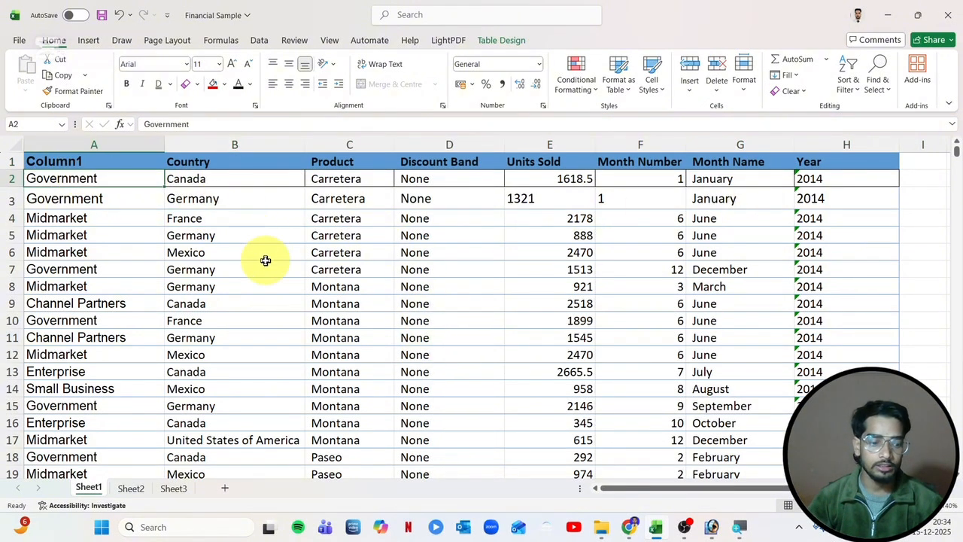
key(shift+space)
- Try top and left alignment on the Mexico entry in cell B6, and set it to middle and centre alignment
click(292, 251)
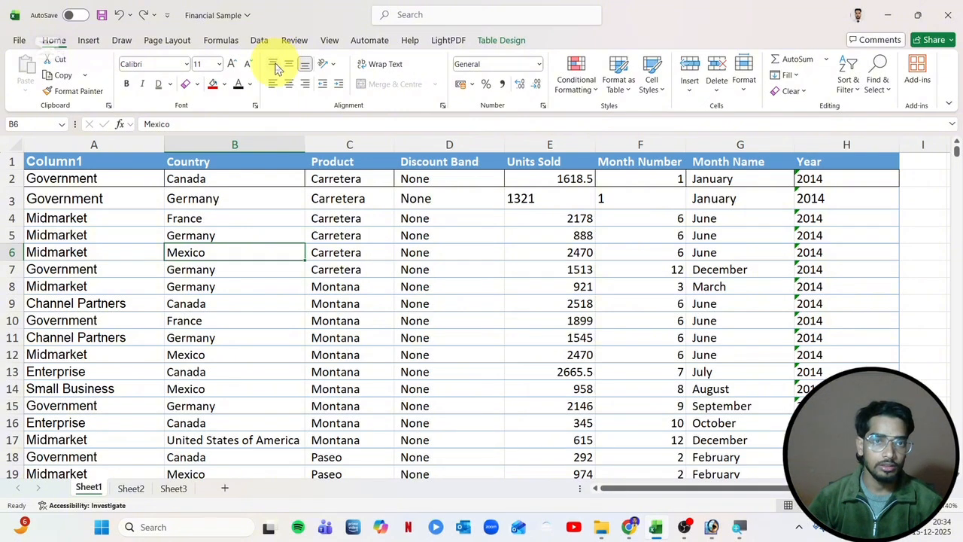
click(274, 65)
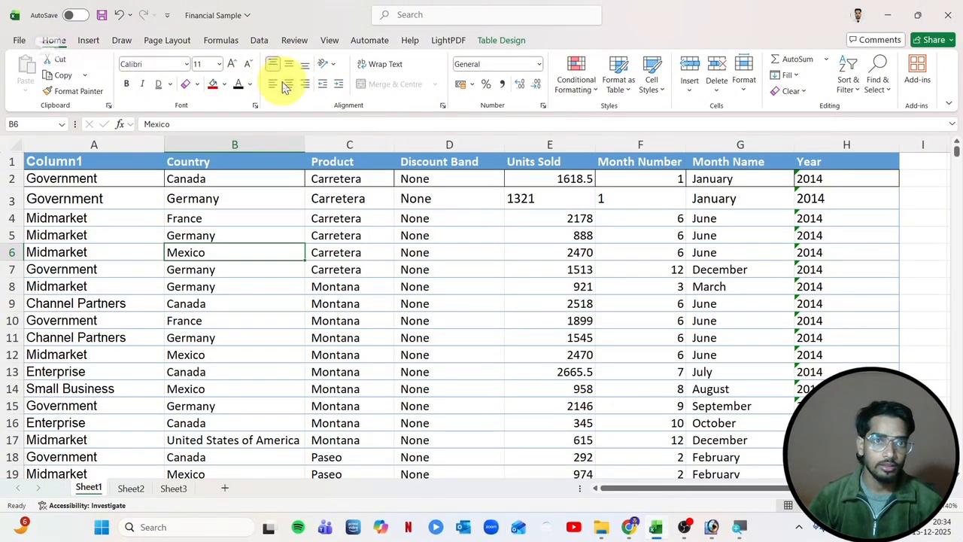
click(272, 87)
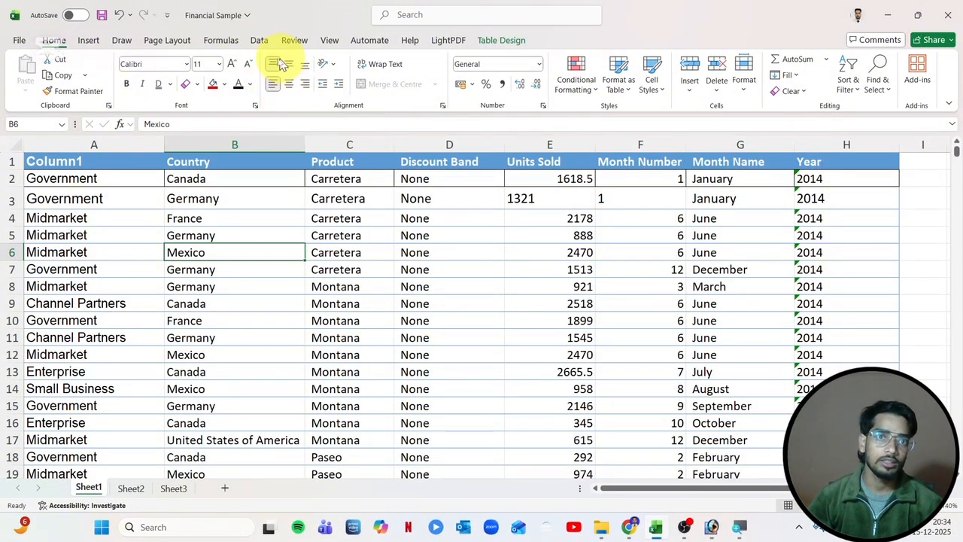
click(289, 83)
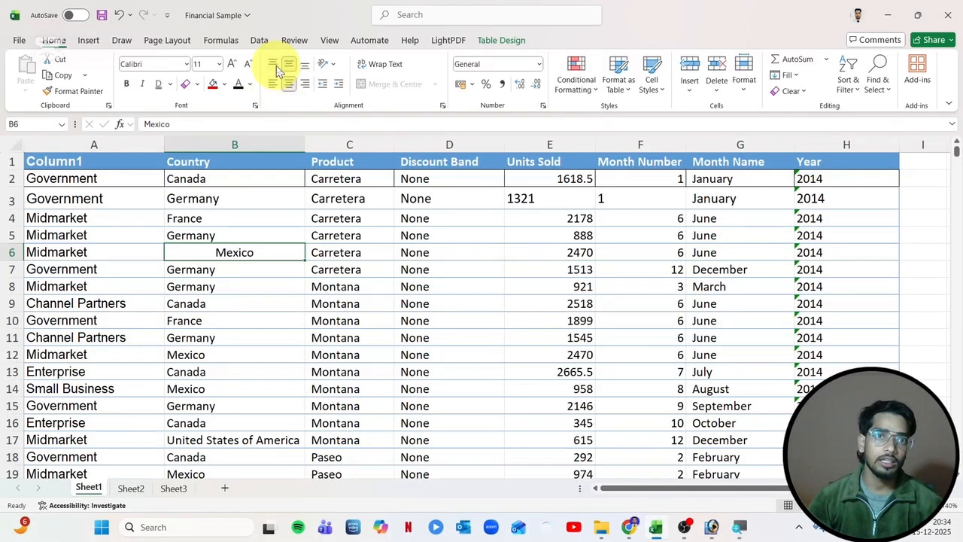
- Restore left and bottom alignment for the Mexico entry in cell B6
click(272, 83)
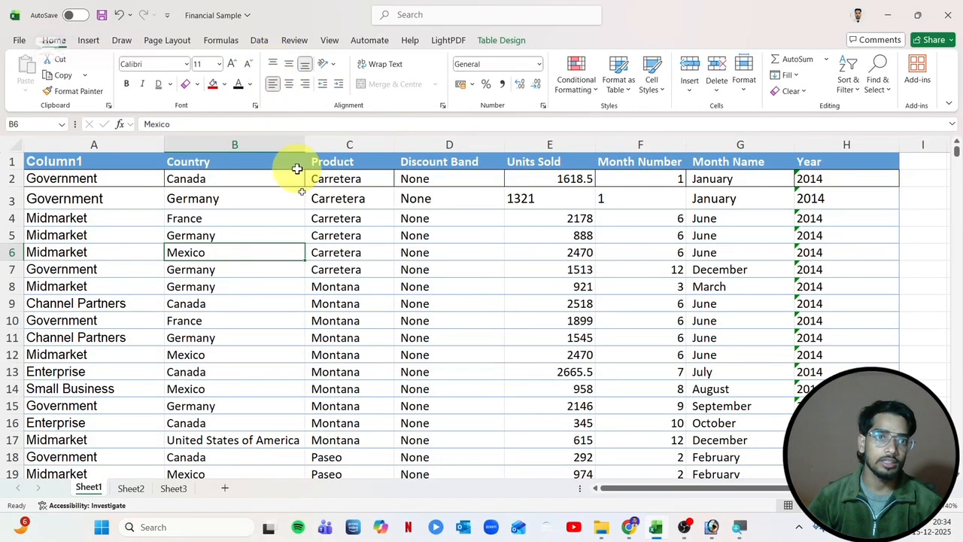
click(190, 335)
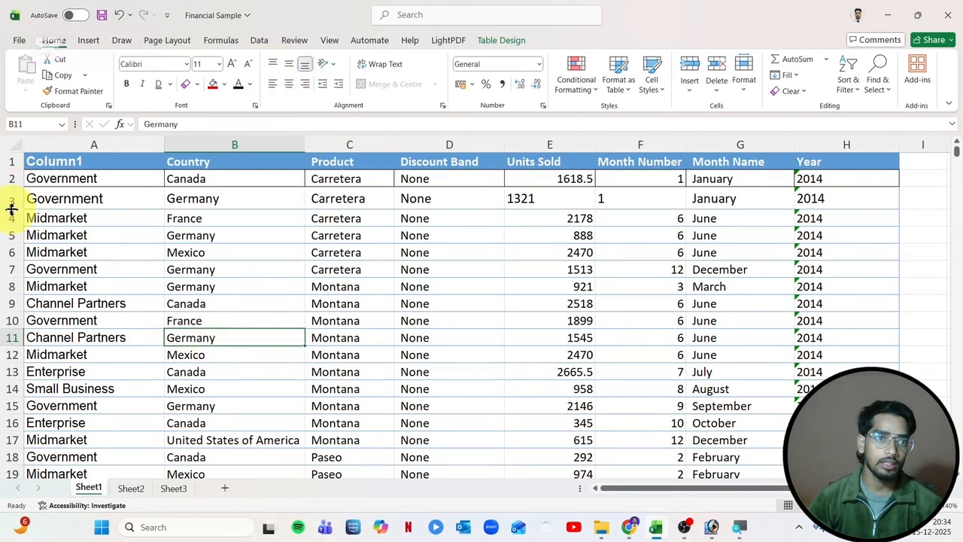
- Enlarge row 3 to several lines tall and try centre, right and left alignment on its entries
drag(11, 208, 8, 280)
click(10, 237)
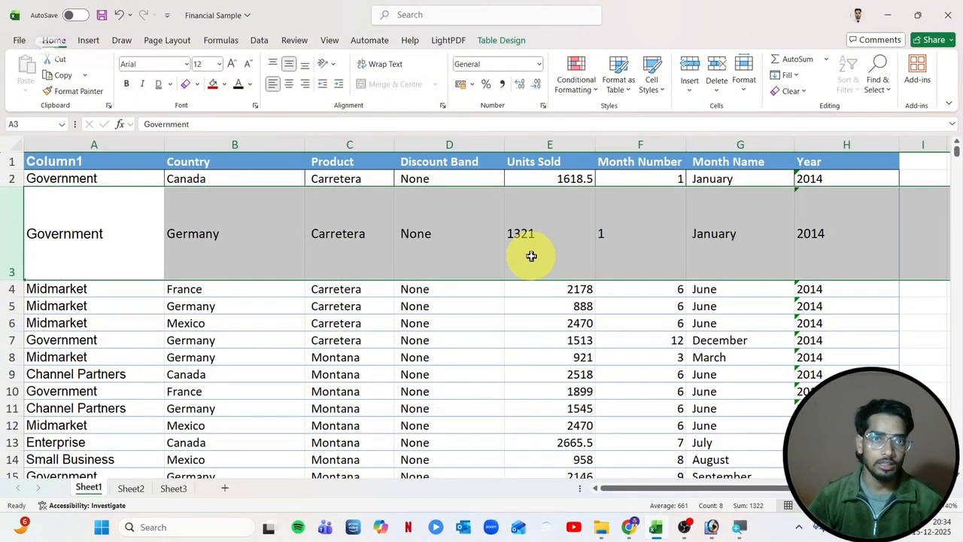
click(291, 87)
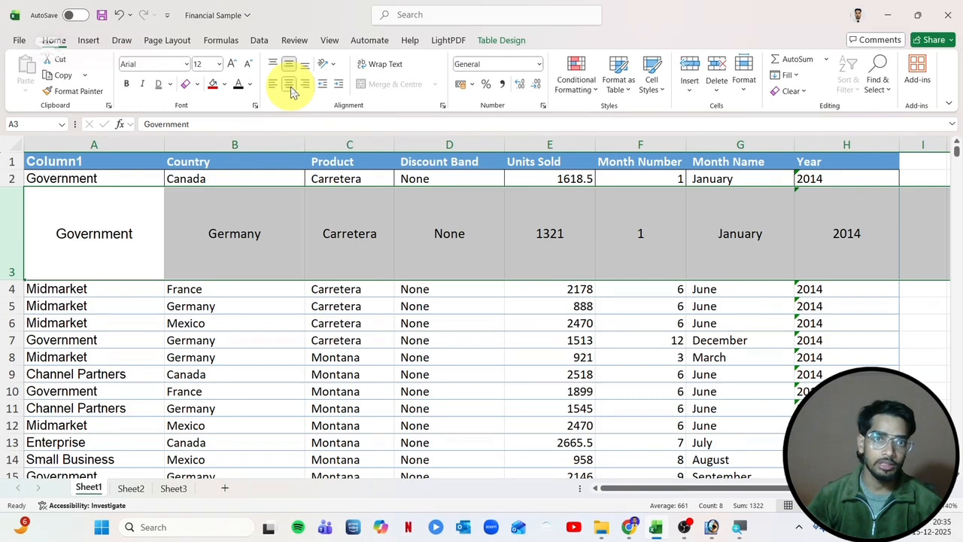
click(305, 85)
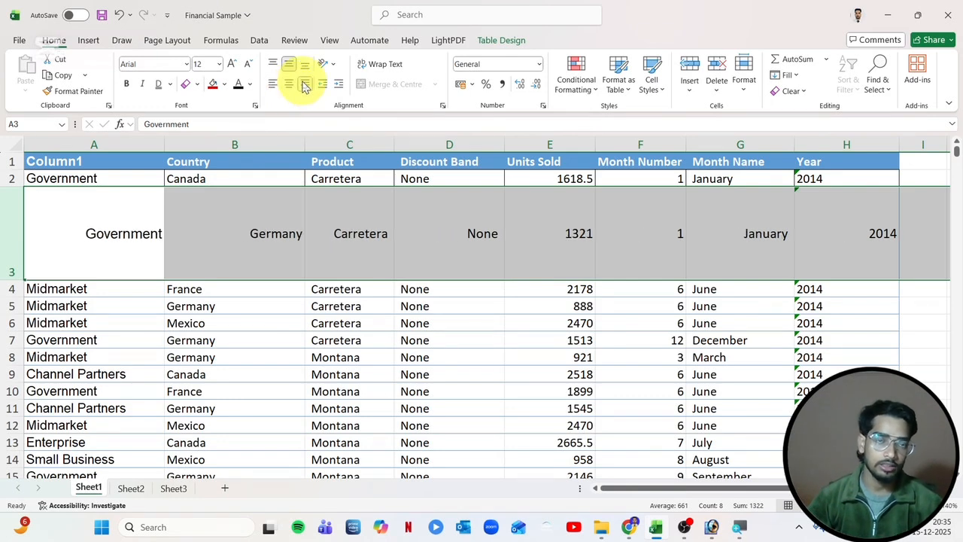
click(272, 87)
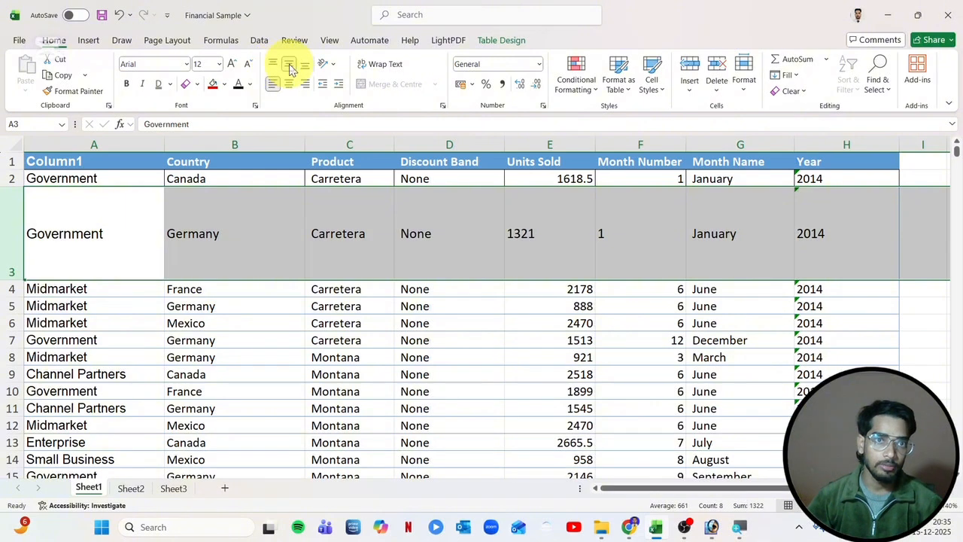
- Try bottom, middle and top alignment on row 3, and set its entries to top and centre alignment
click(290, 66)
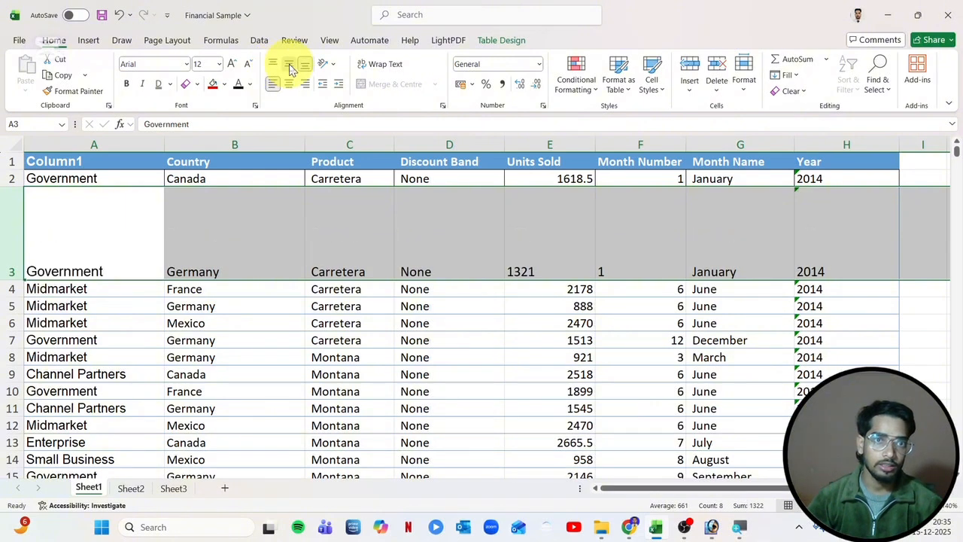
click(291, 69)
click(273, 65)
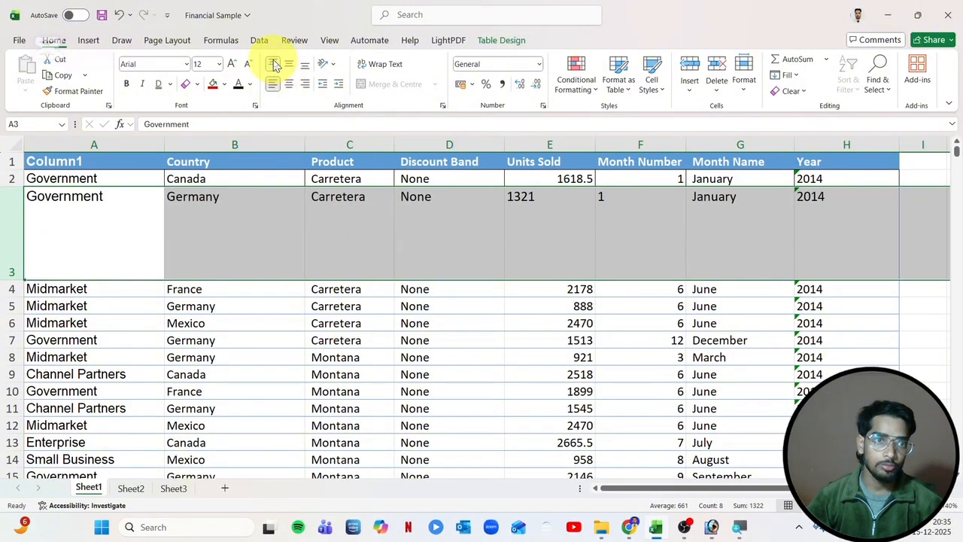
click(305, 69)
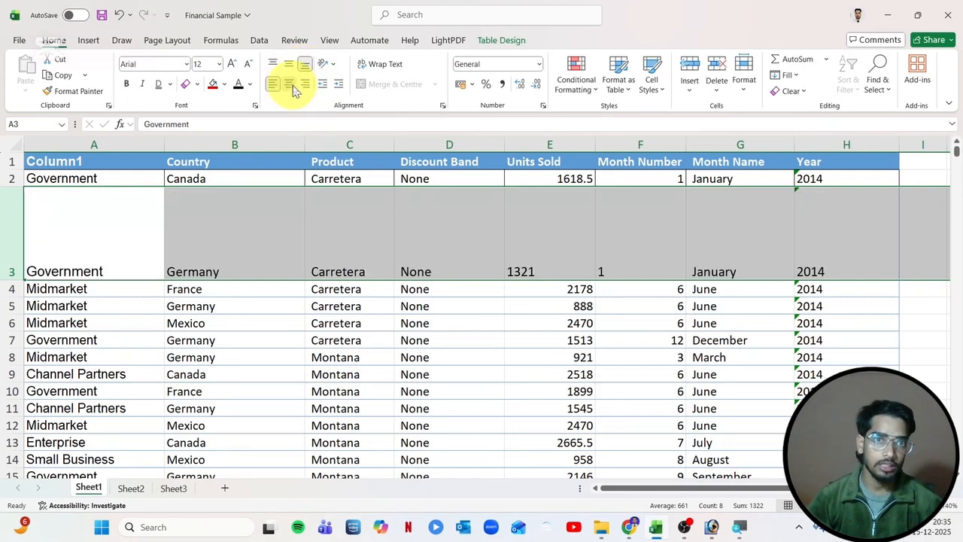
click(290, 85)
click(273, 65)
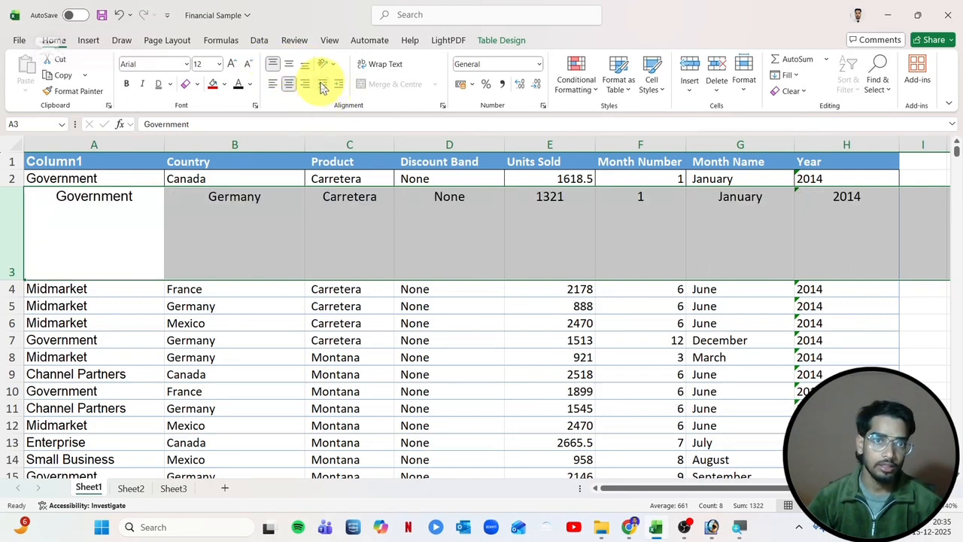
- Shrink row 3 to single-line height and enlarge it again to several lines tall
drag(9, 280, 20, 204)
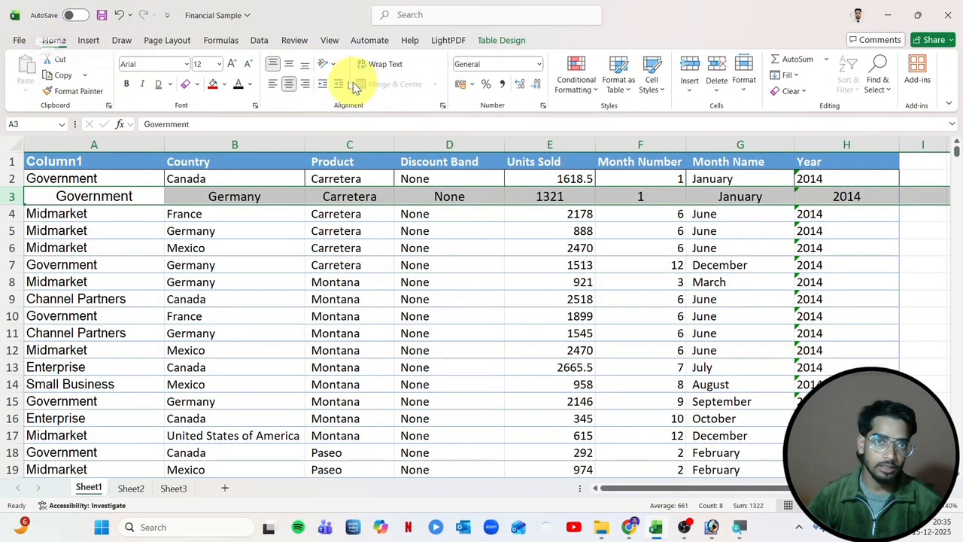
click(331, 66)
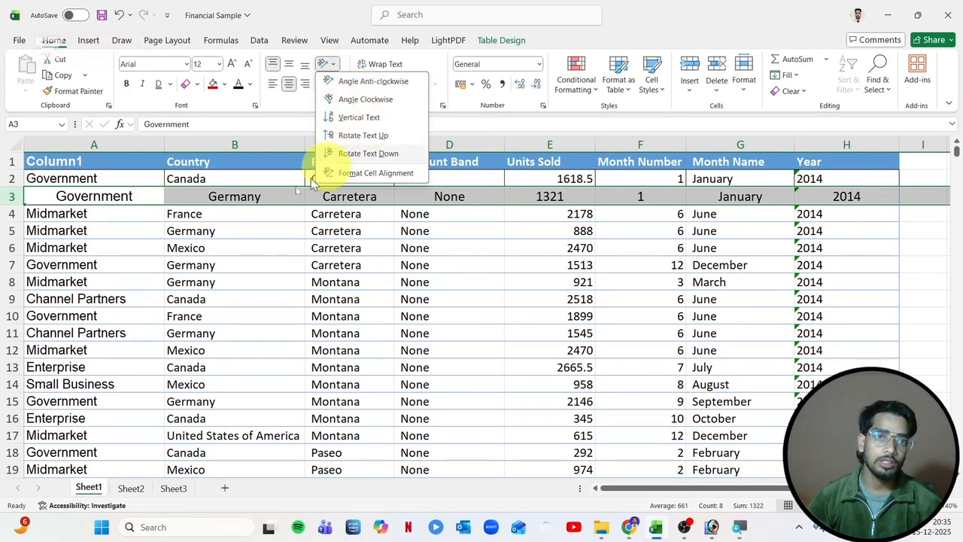
click(109, 276)
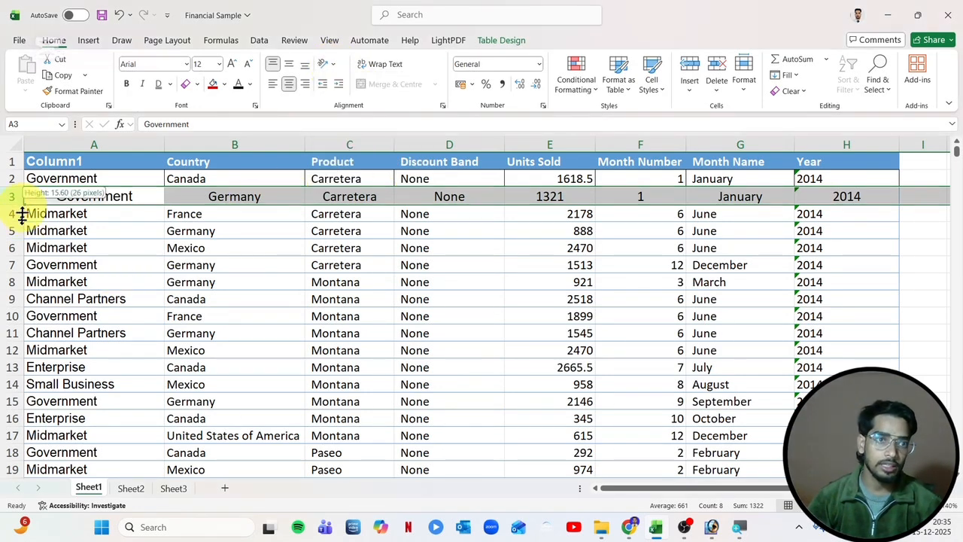
drag(22, 214, 19, 299)
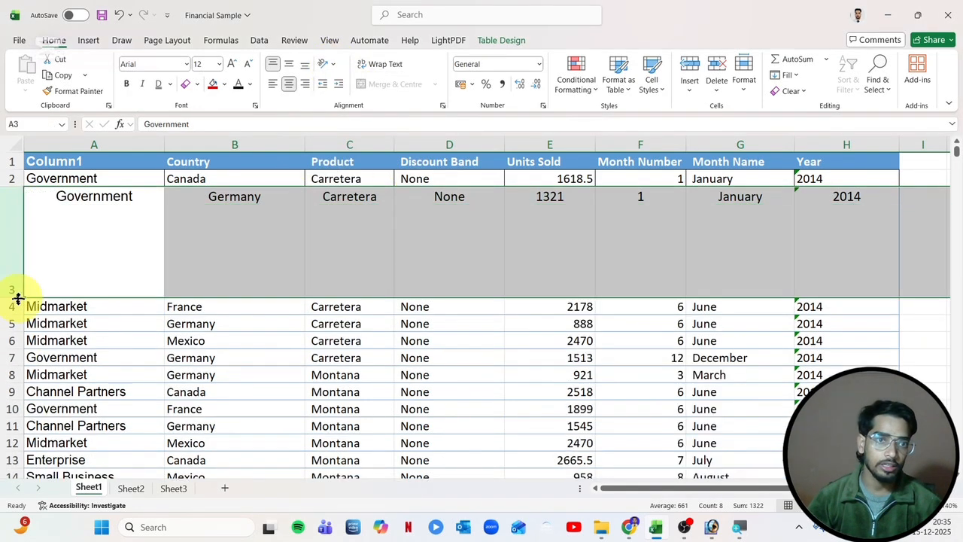
click(355, 249)
click(6, 248)
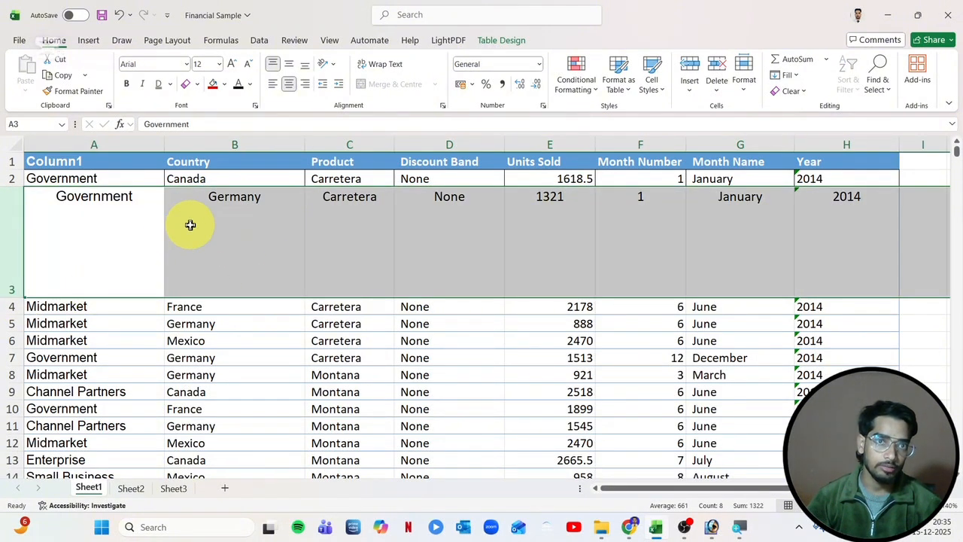
- Rotate the Government entry in cell A3 with the Angle Anti-clockwise orientation
click(86, 221)
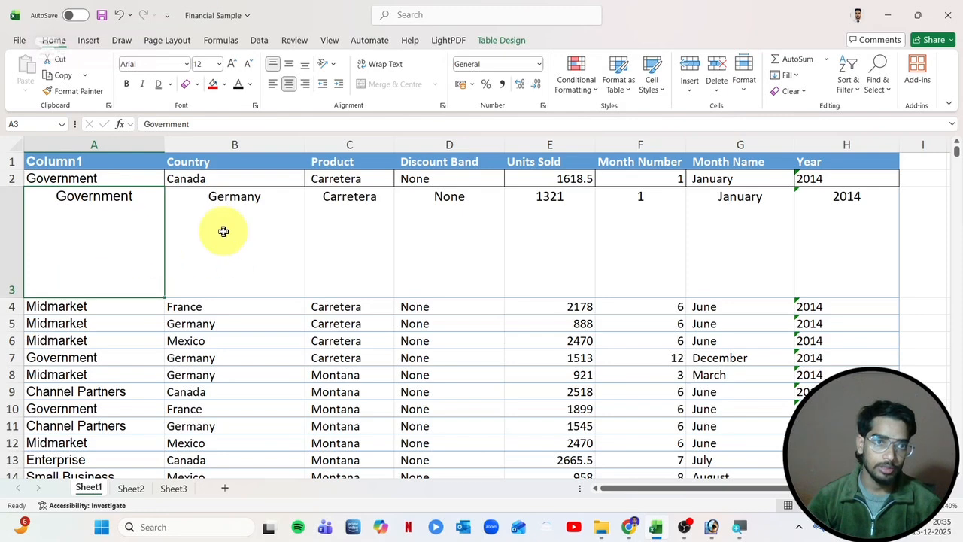
click(335, 65)
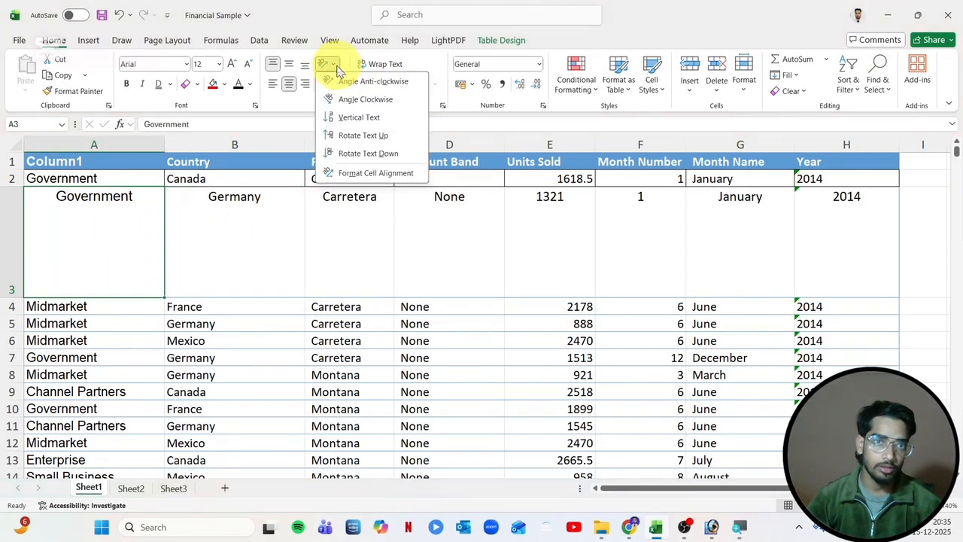
click(348, 82)
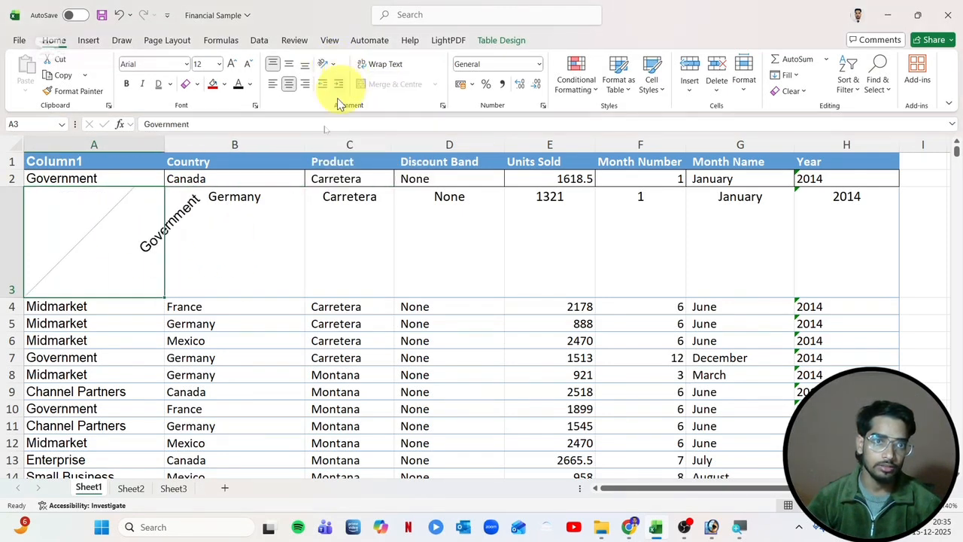
- Try a wider column A for the angled text in A3 and undo the width change
double_click(143, 234)
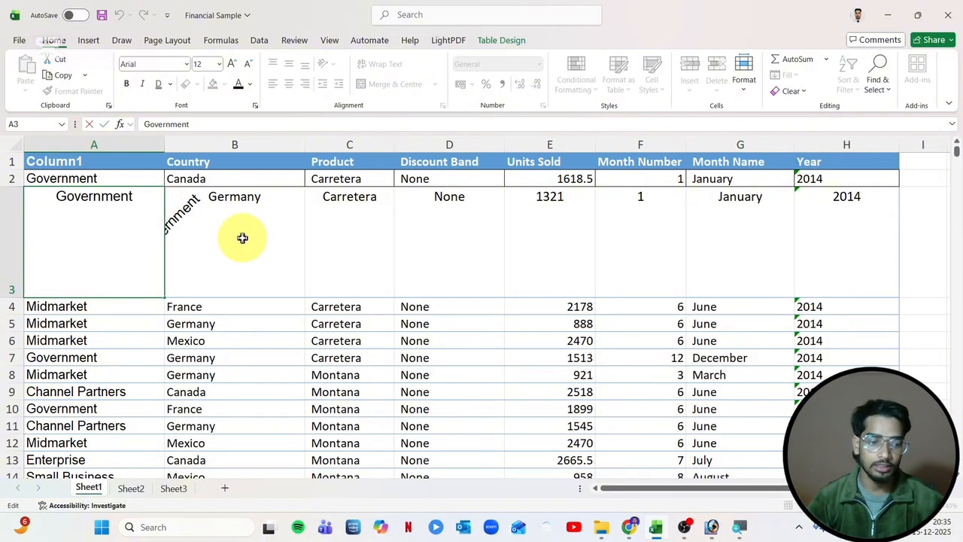
click(165, 143)
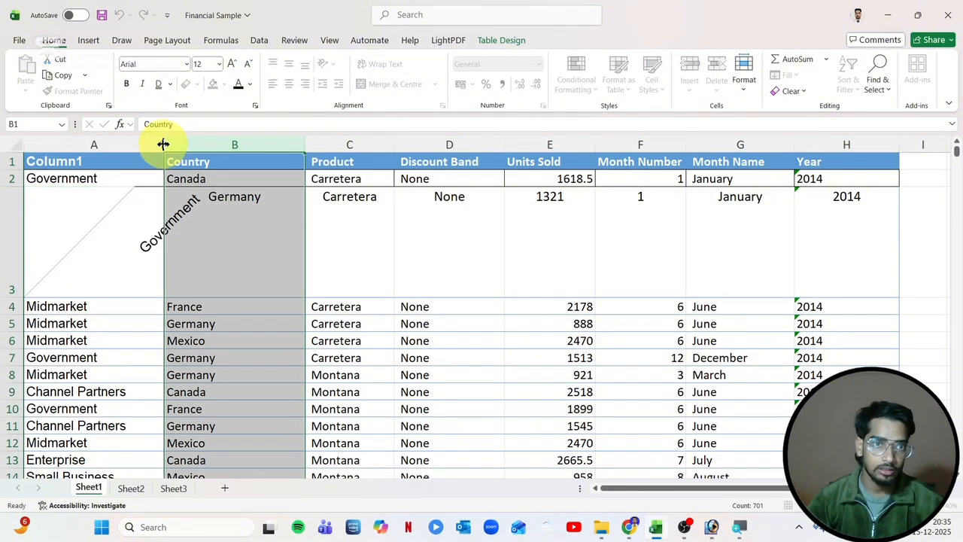
drag(164, 144, 214, 150)
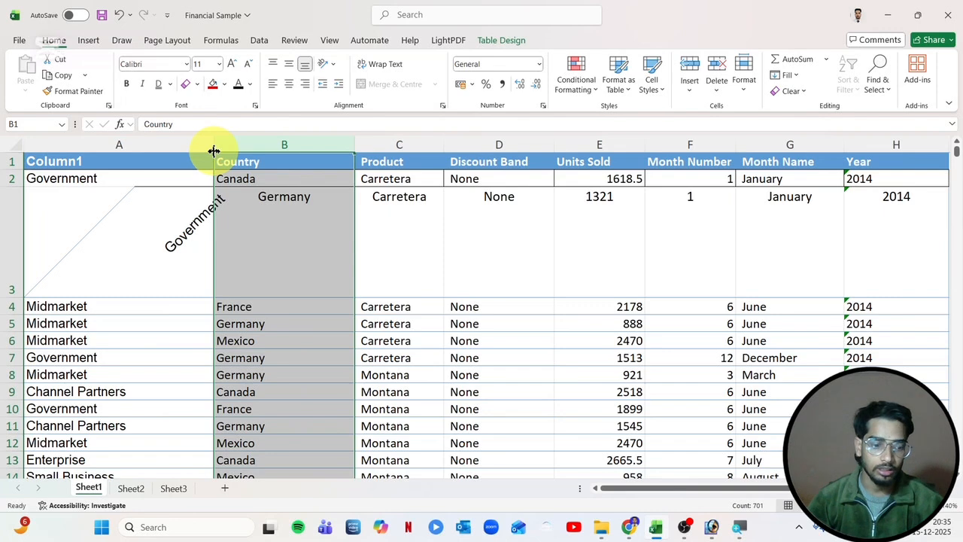
key(ctrl+z)
- Change the orientation of the Government entry in cell A3 to Angle Clockwise
click(147, 222)
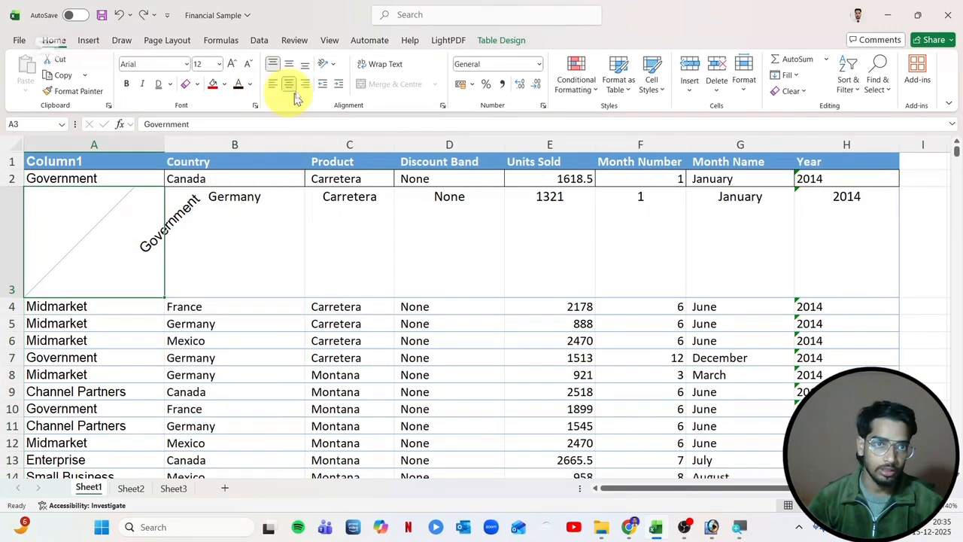
click(327, 65)
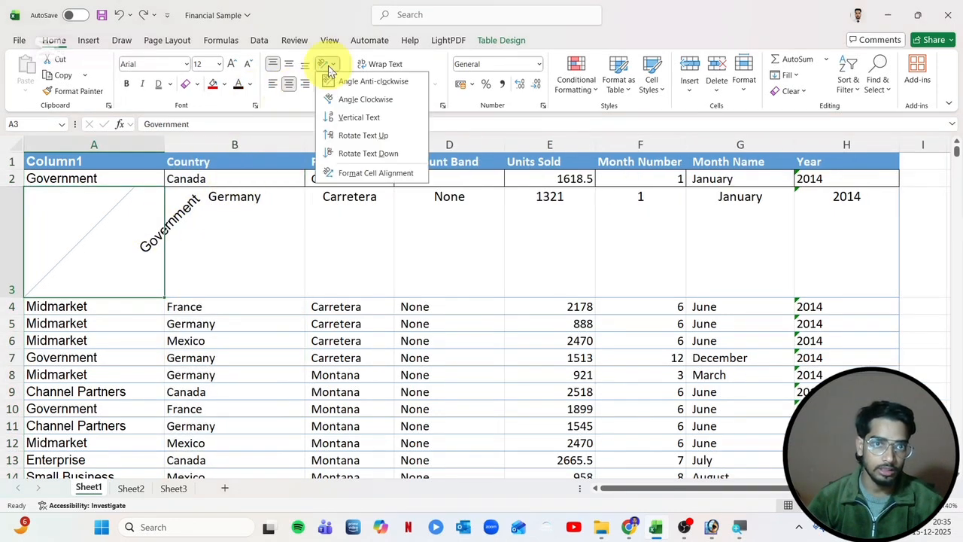
click(352, 99)
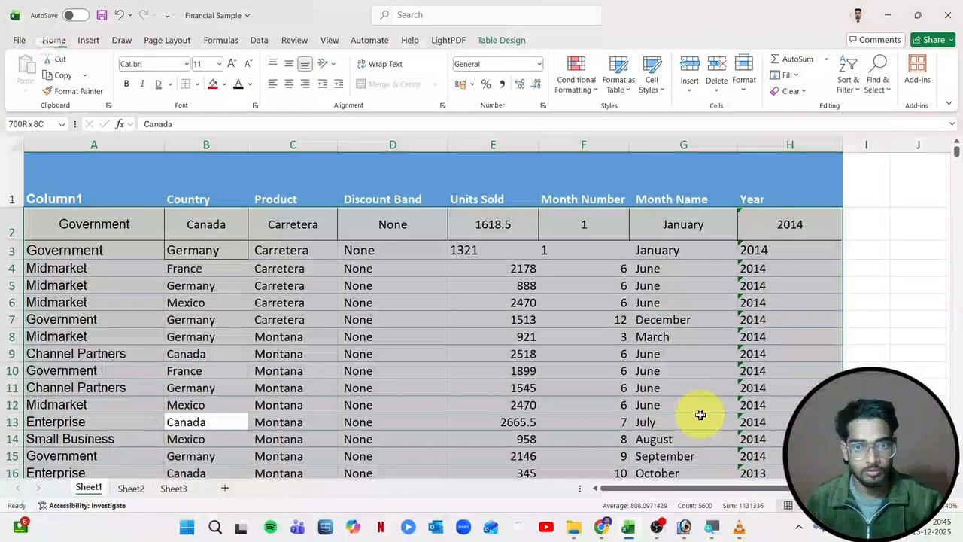
click(698, 413)
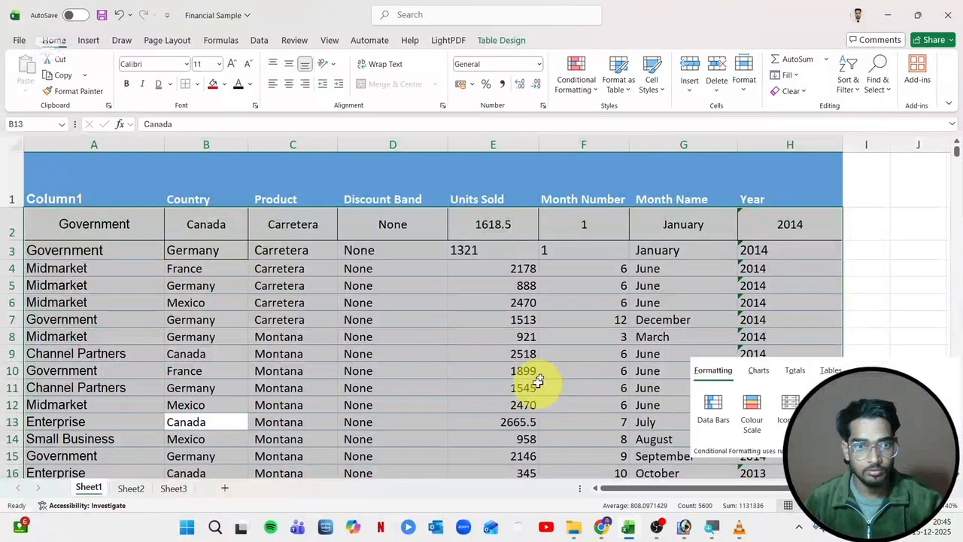
click(463, 337)
click(297, 286)
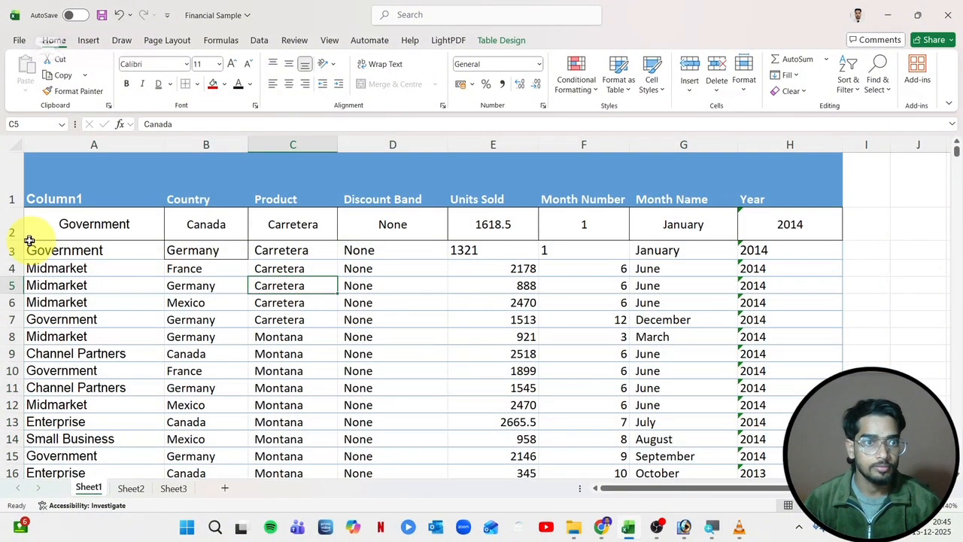
click(20, 193)
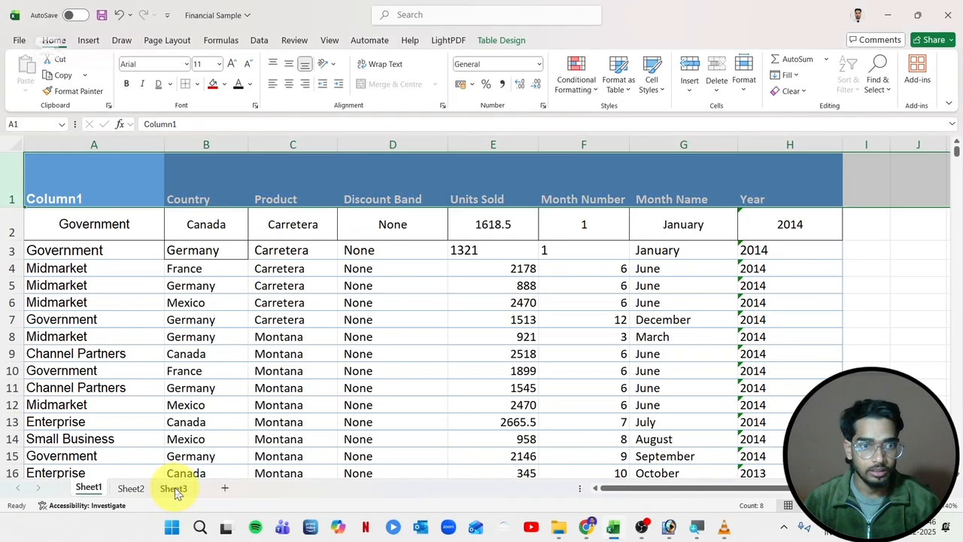
- Switch to the blank Sheet3 and apply All Borders to cells A1:G1
click(173, 489)
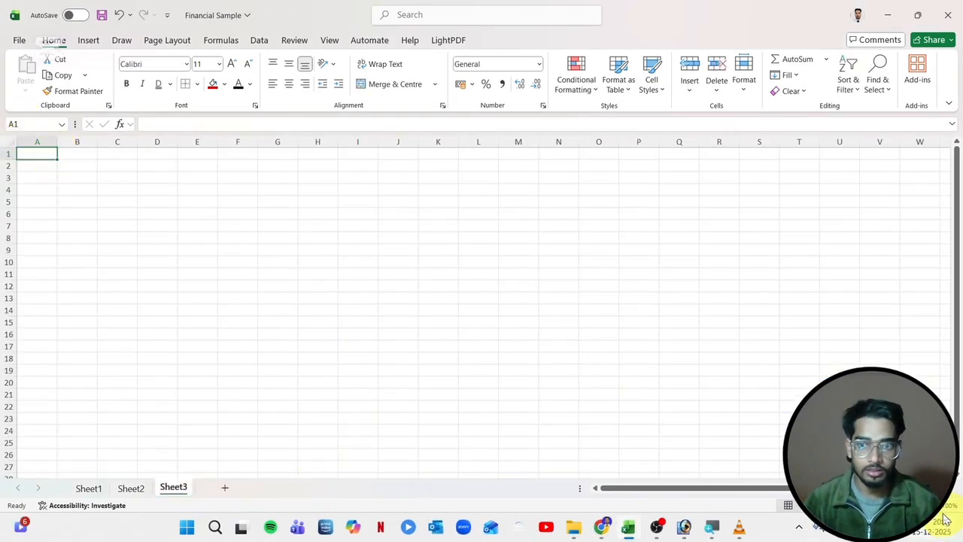
ctrl+scroll(292, 342, up, 8)
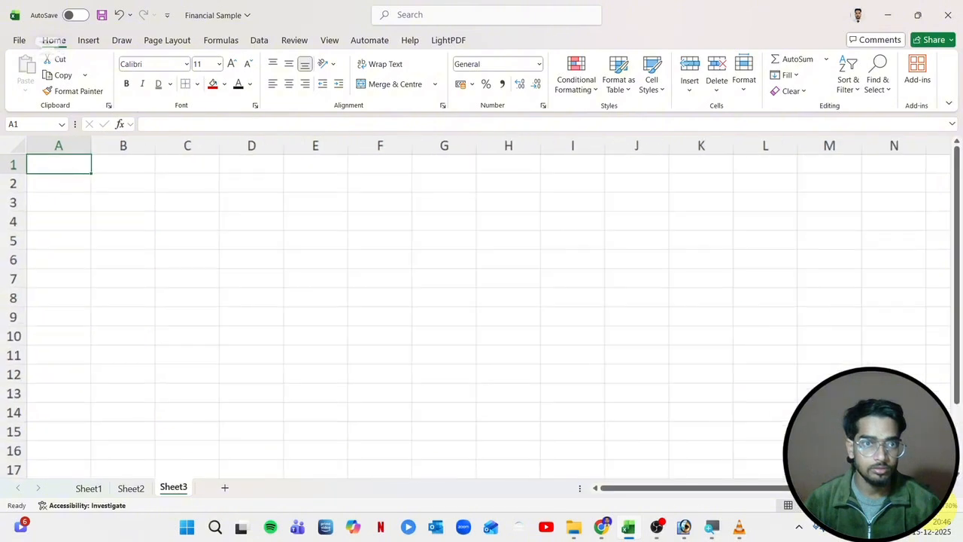
click(292, 343)
click(86, 188)
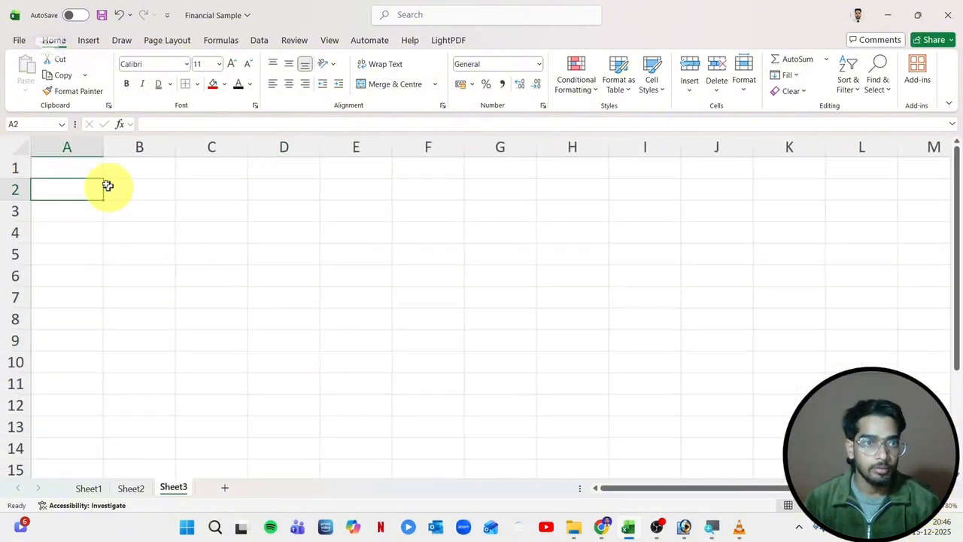
click(77, 163)
drag(78, 163, 504, 164)
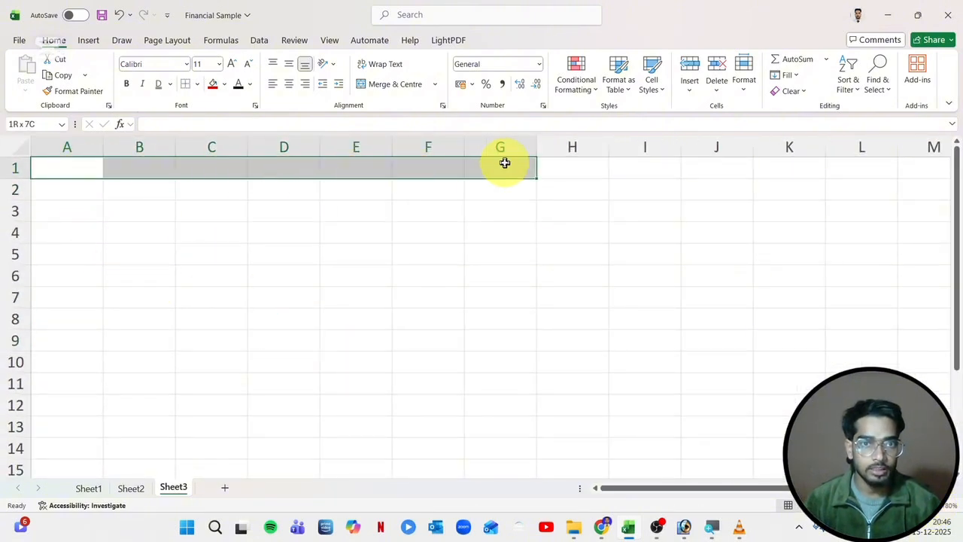
click(197, 83)
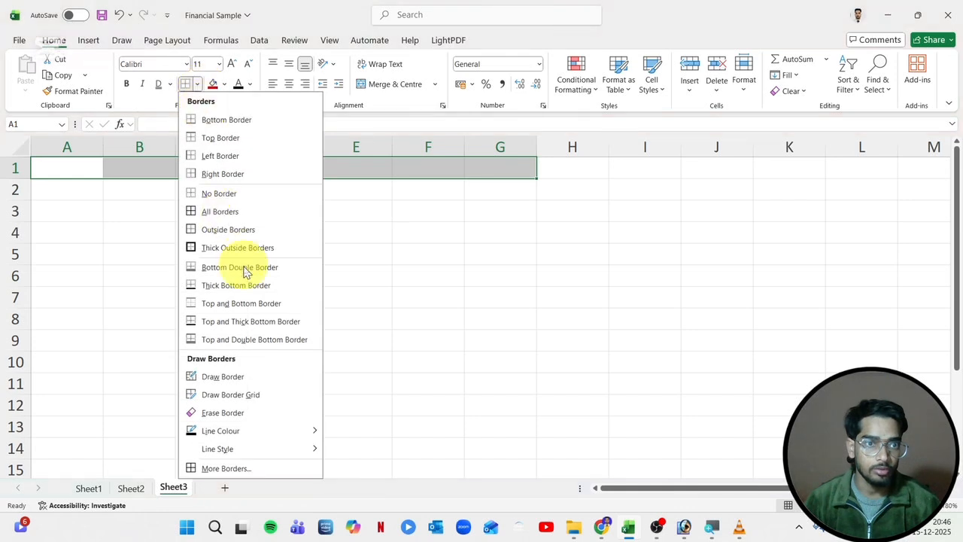
click(220, 213)
click(472, 253)
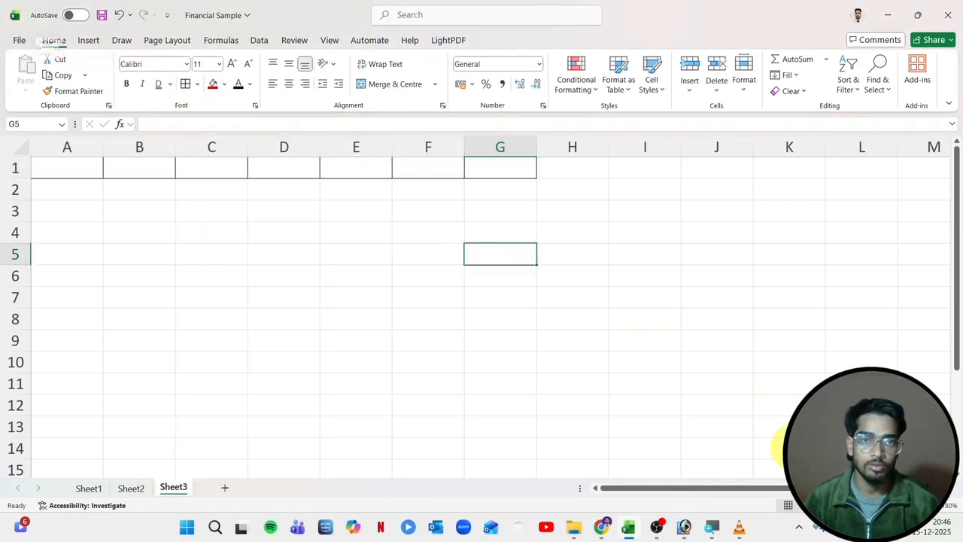
- Enter "University of nalanda" in cell A1 and check how the text spills over the neighbouring cells
click(68, 169)
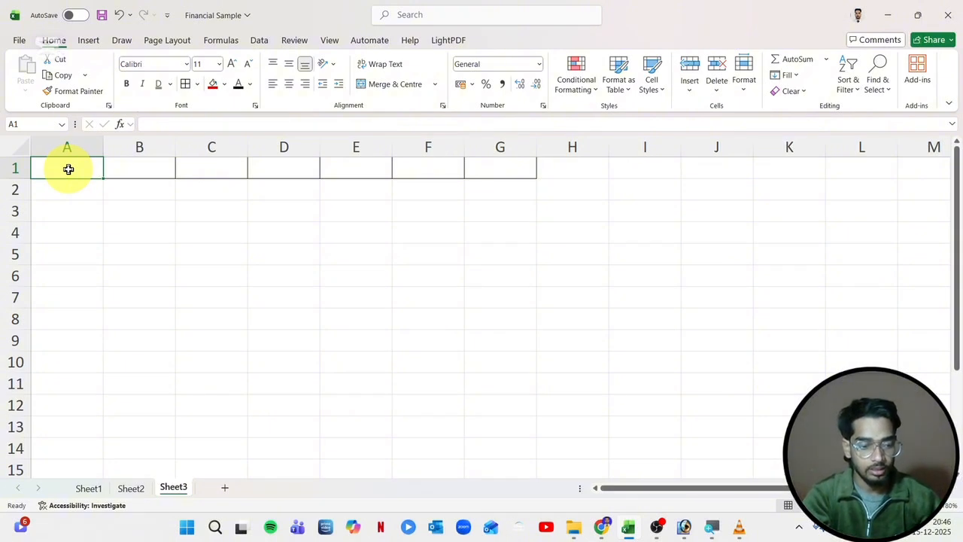
text(University of nalanda)
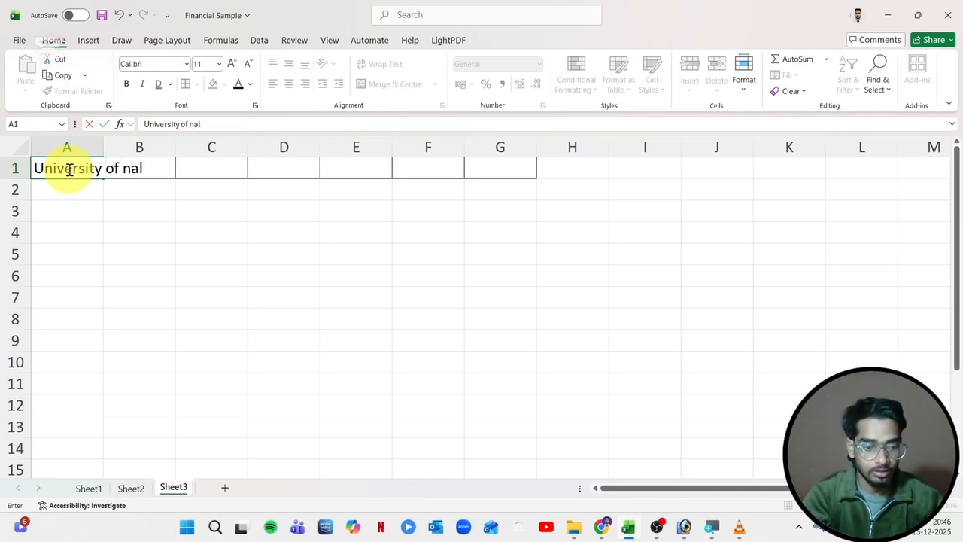
click(165, 282)
click(84, 172)
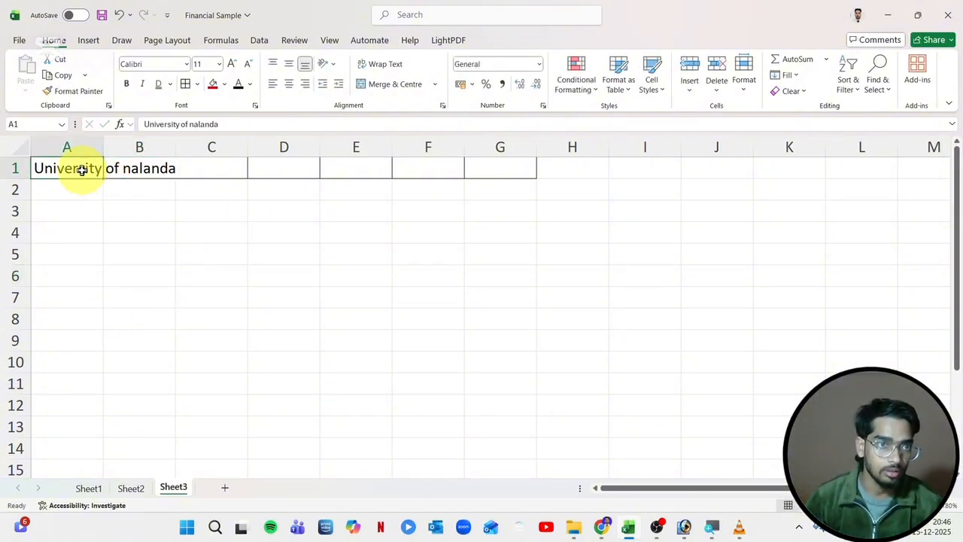
click(133, 218)
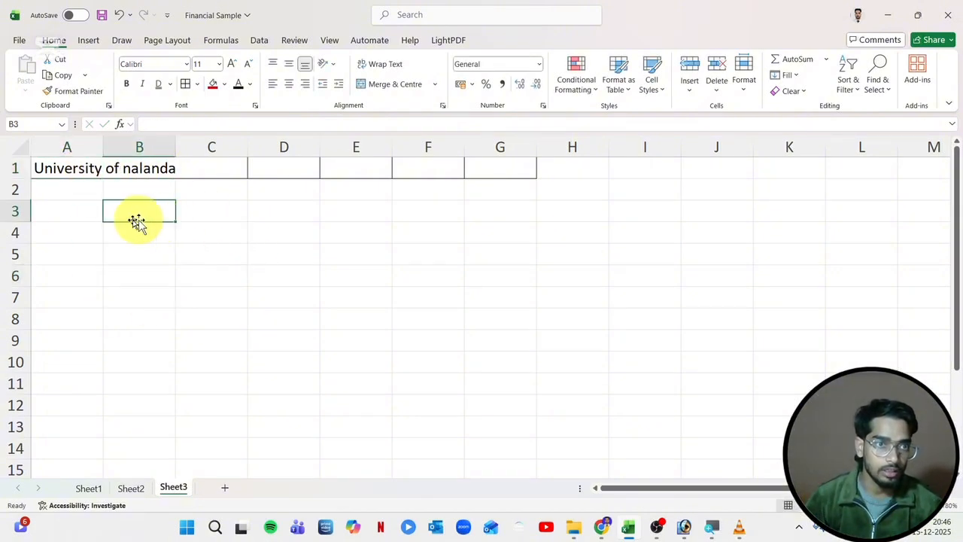
click(75, 170)
click(140, 173)
click(130, 293)
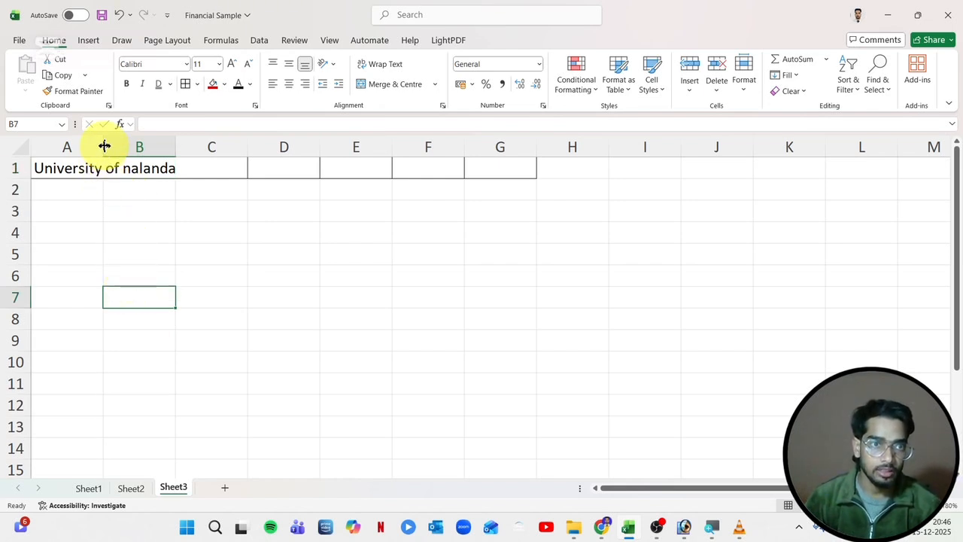
- Widen column A to fit the whole A1 text, and narrow it back so that the text overflows into column B
drag(105, 146, 192, 149)
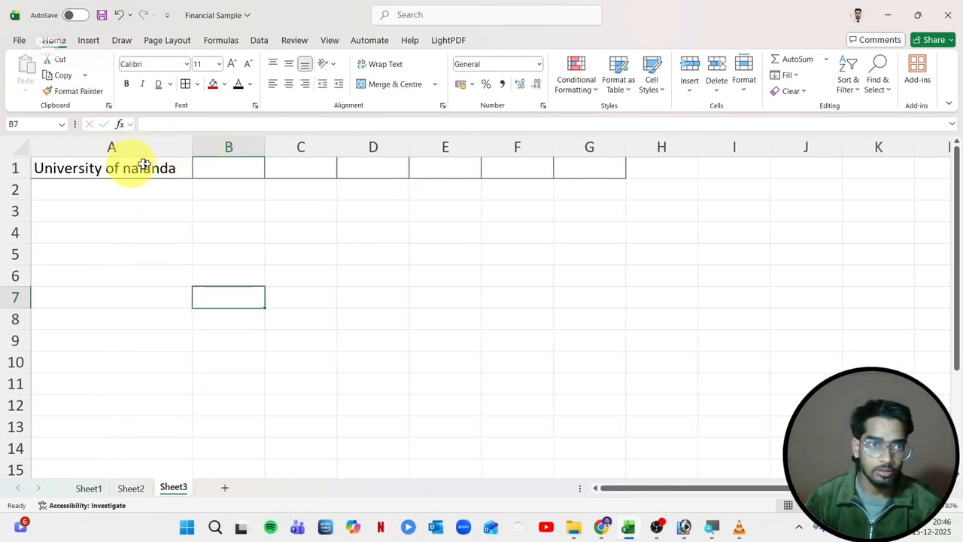
click(188, 165)
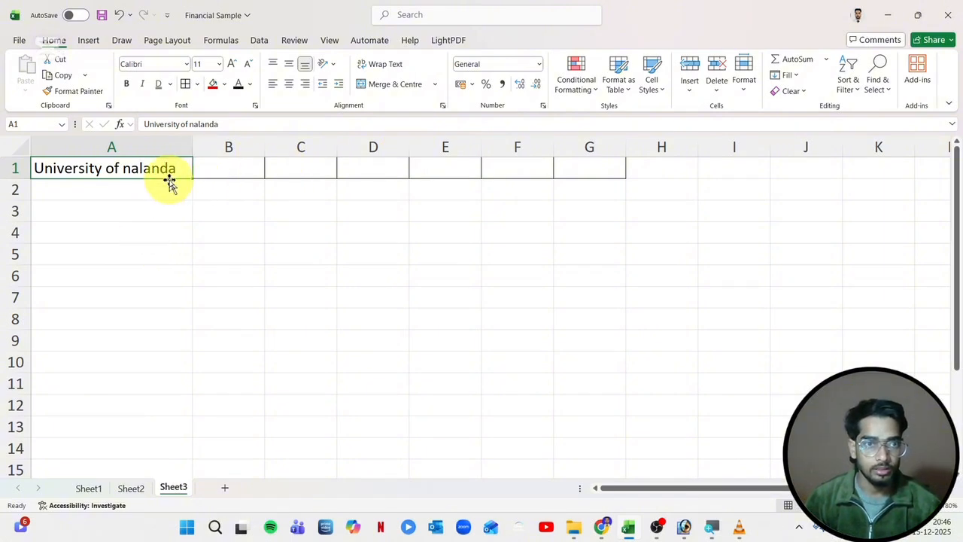
click(216, 193)
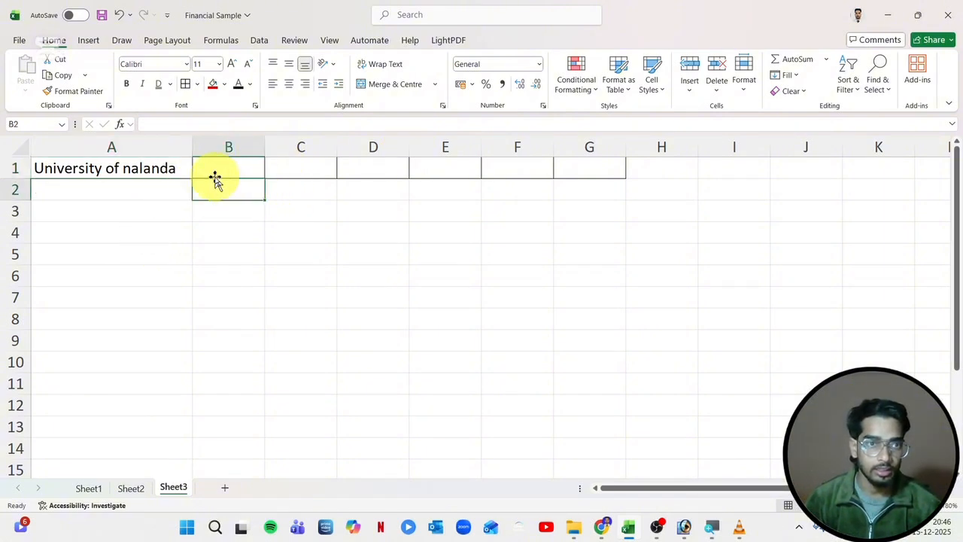
drag(197, 141, 118, 145)
click(179, 268)
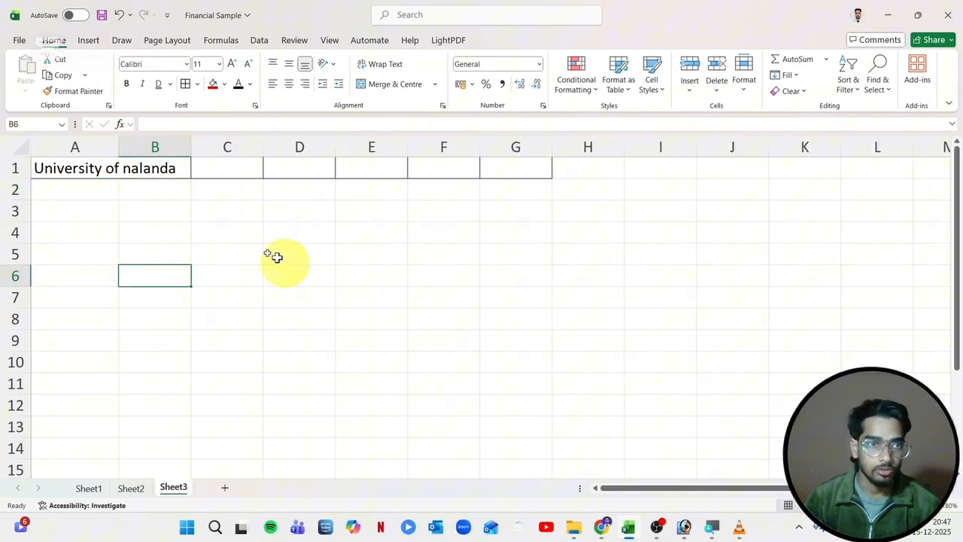
- Apply Wrap Text to the "University of nalanda" entry in cell A1
click(95, 172)
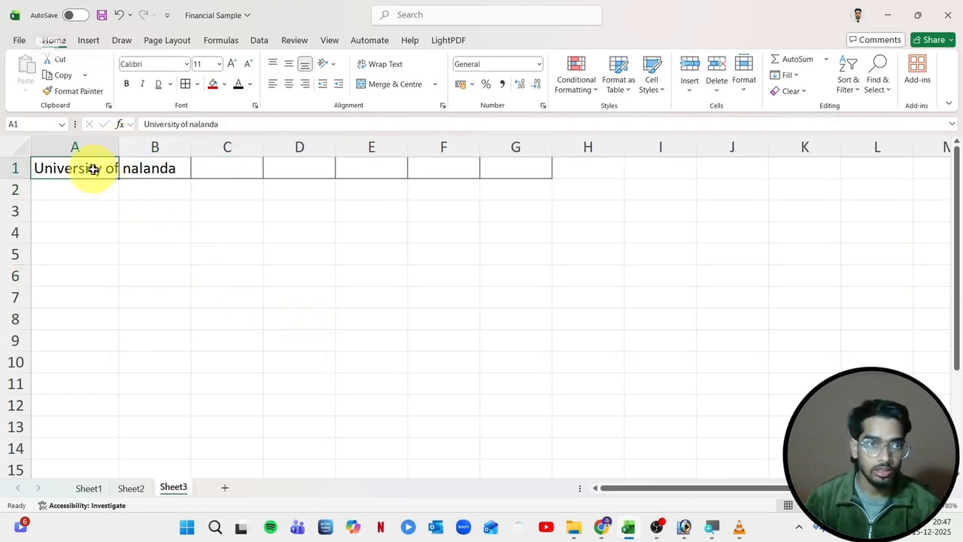
click(382, 67)
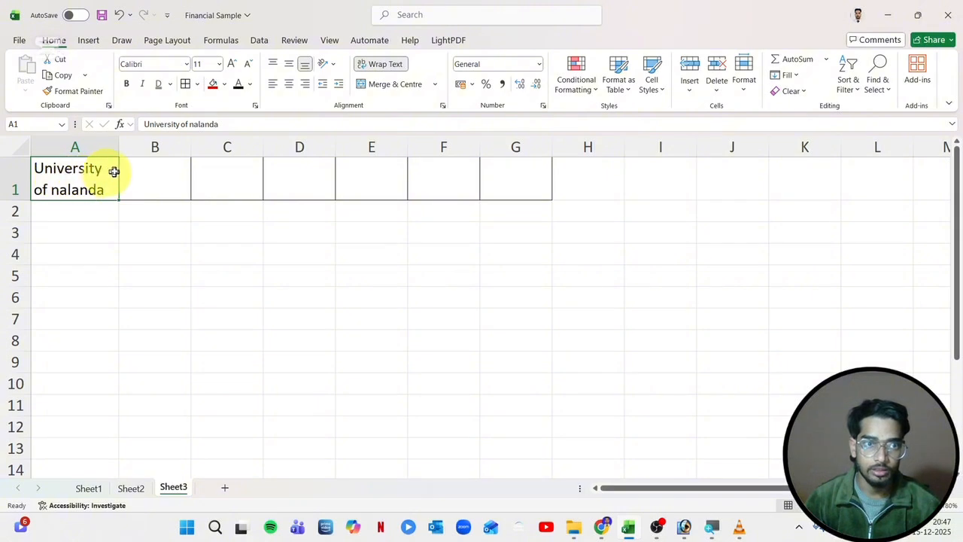
click(142, 258)
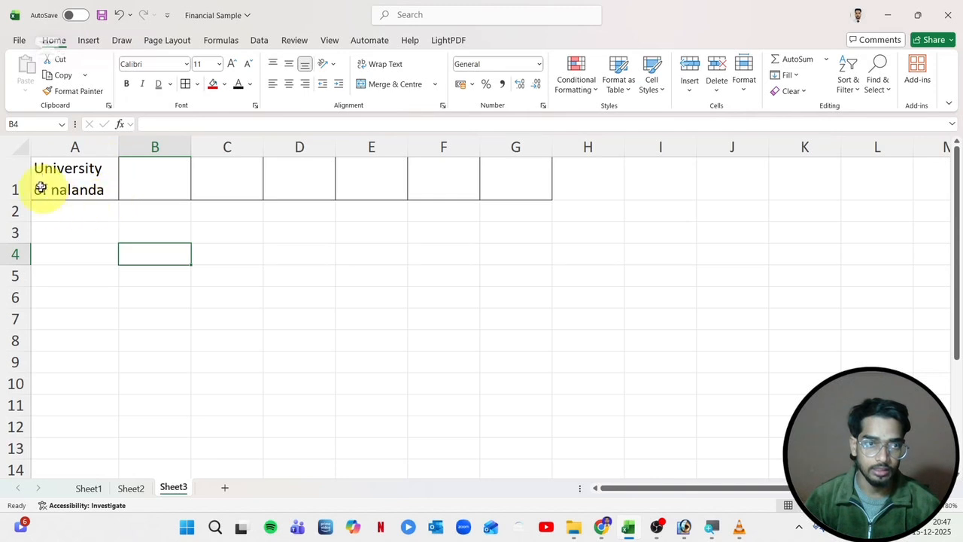
click(280, 250)
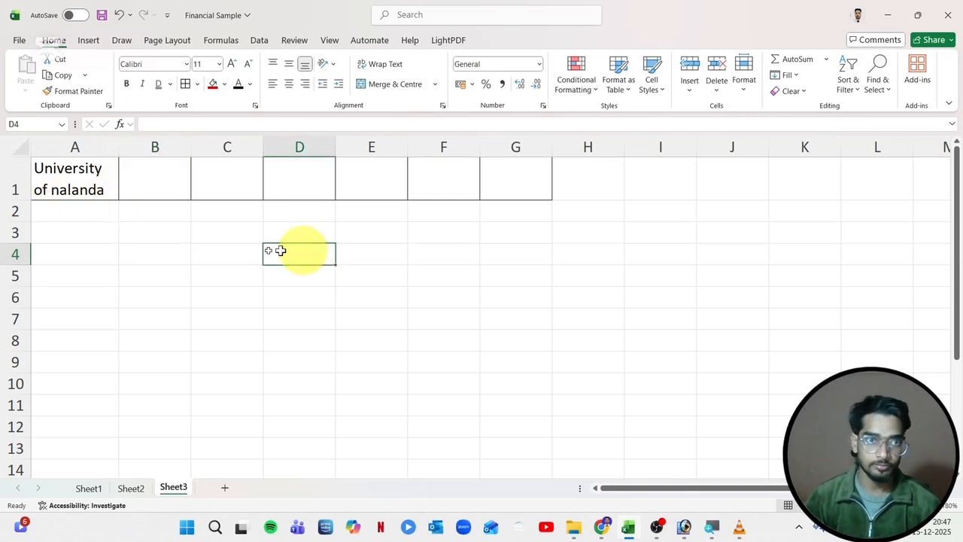
- Undo the text wrapping, the column A width changes and the text entry in cell A1
key(ctrl+z)
click(355, 272)
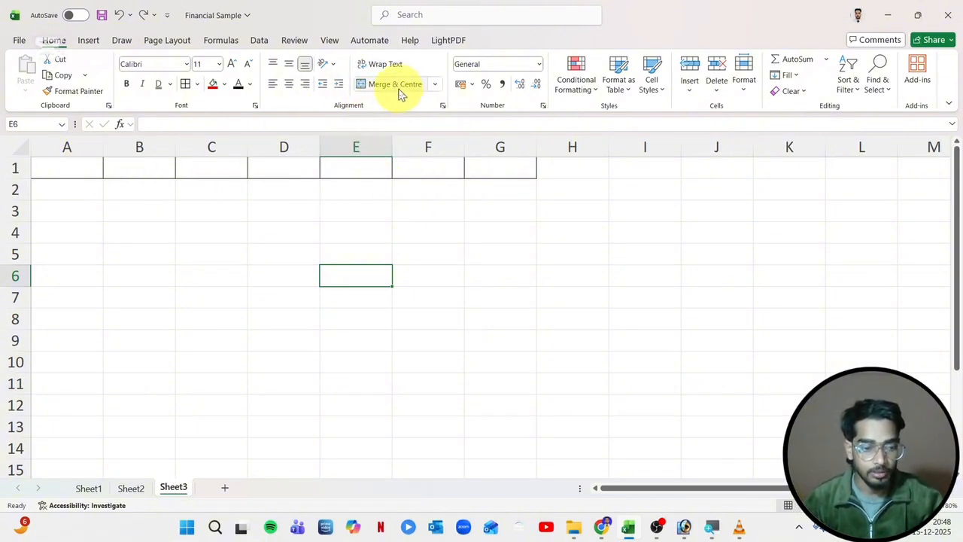
click(201, 277)
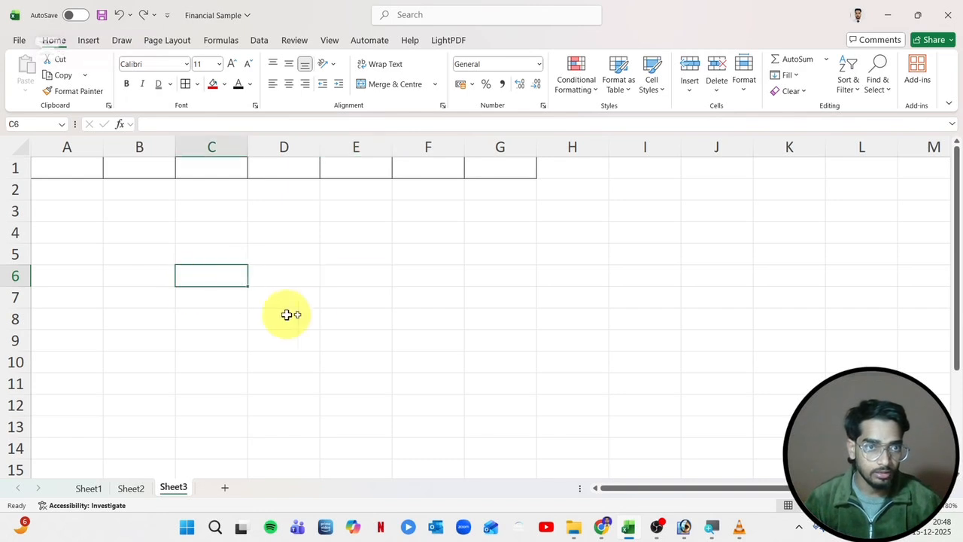
click(77, 166)
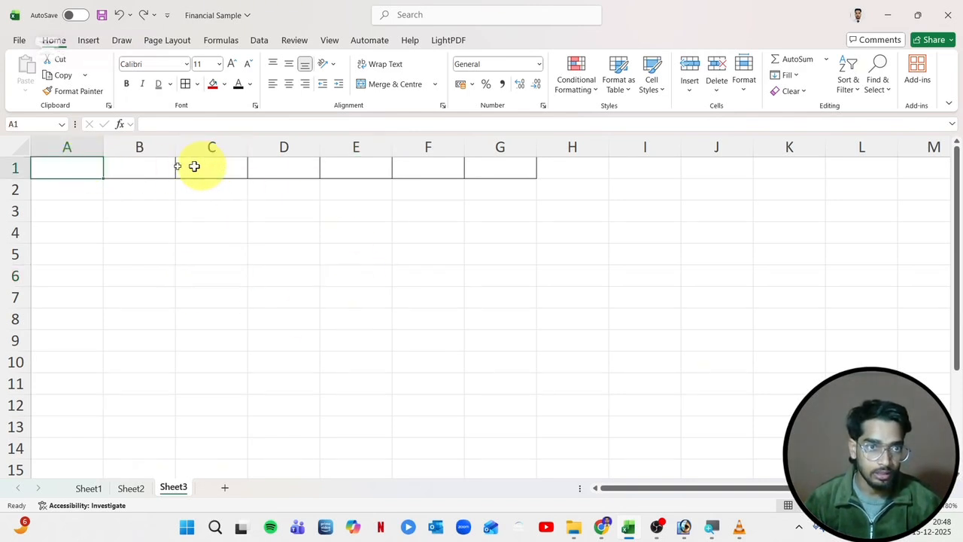
drag(101, 166, 500, 167)
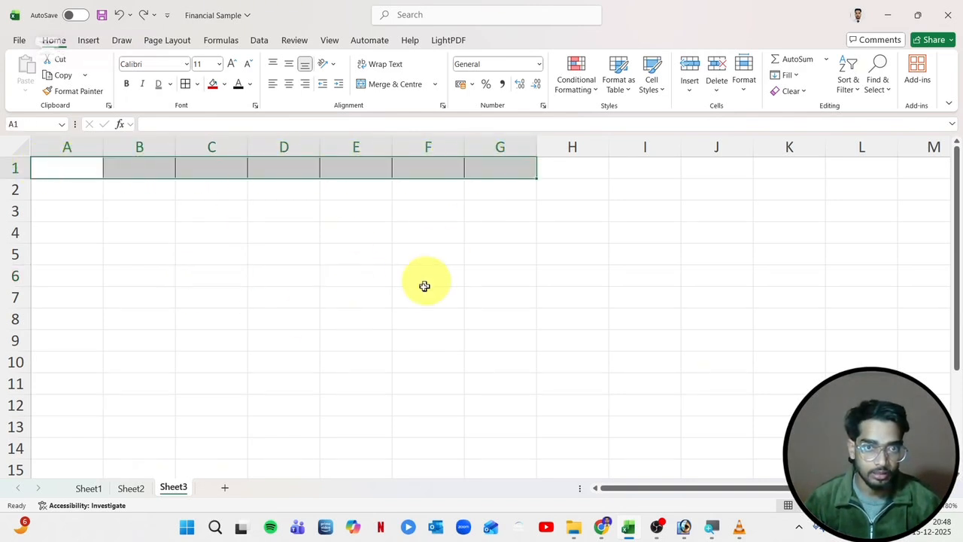
click(424, 287)
click(65, 165)
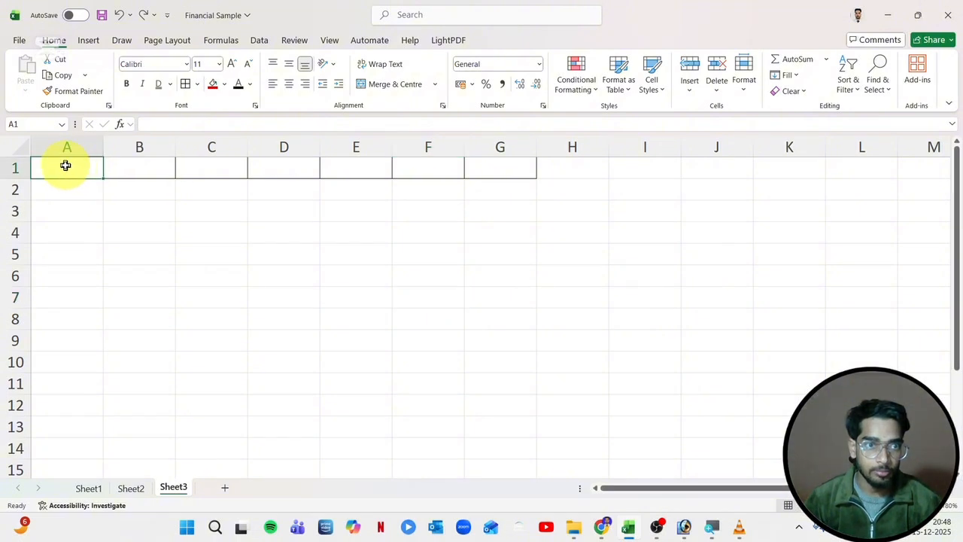
drag(66, 165, 484, 176)
click(478, 277)
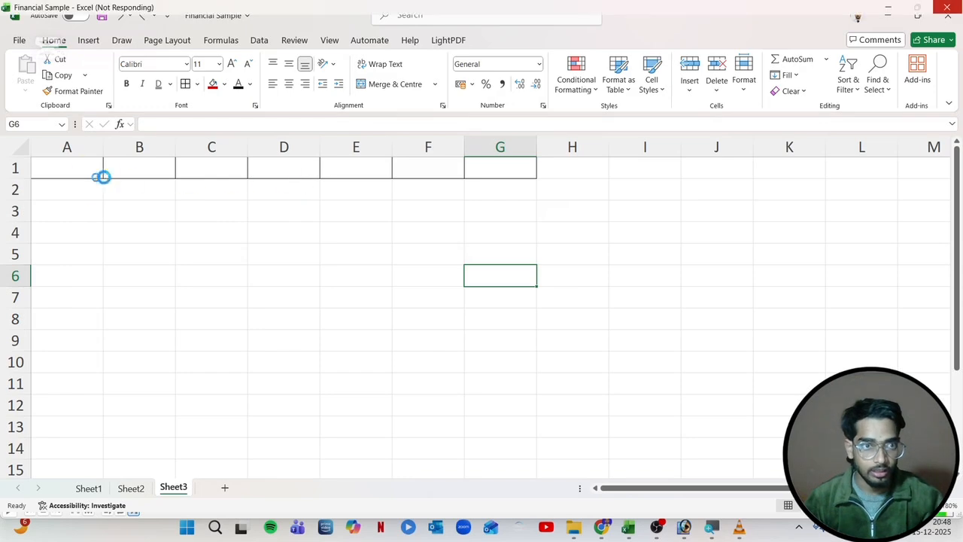
click(75, 168)
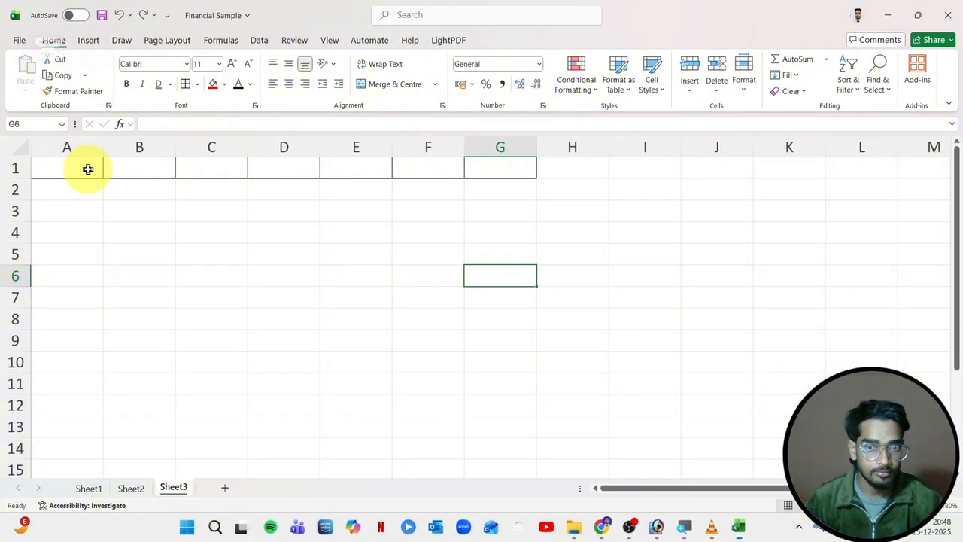
click(97, 167)
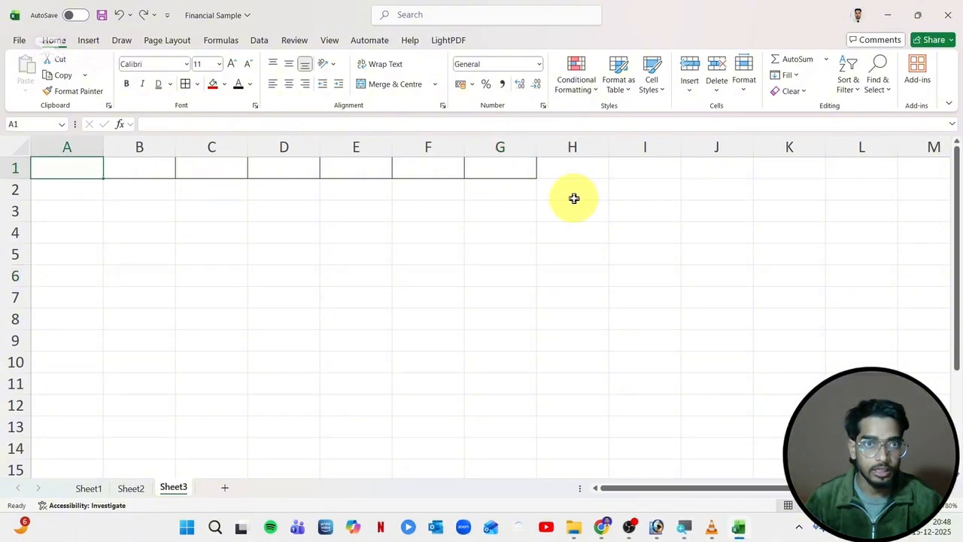
drag(73, 173, 406, 172)
click(359, 233)
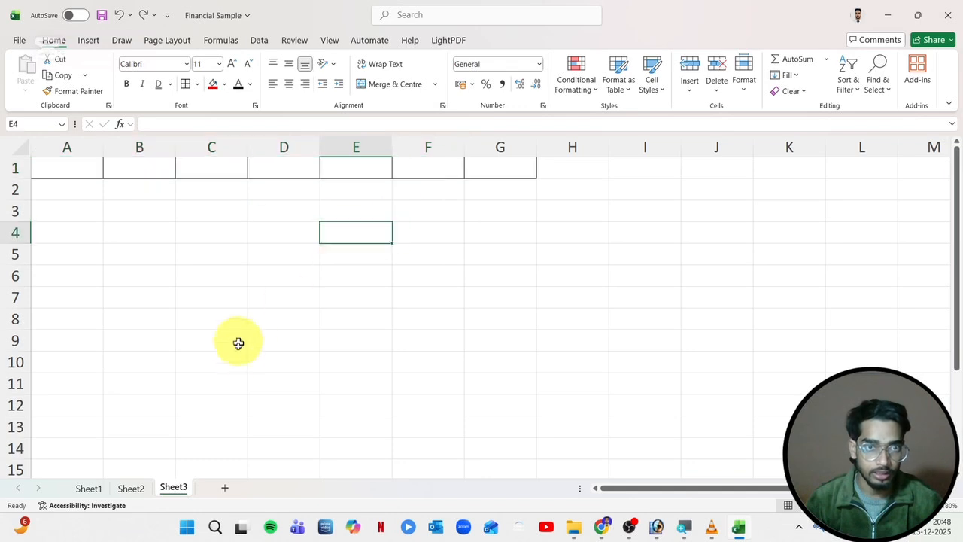
- Merge and centre the bordered cells A1:G1 into a single heading cell
click(59, 165)
drag(58, 164, 481, 158)
click(376, 88)
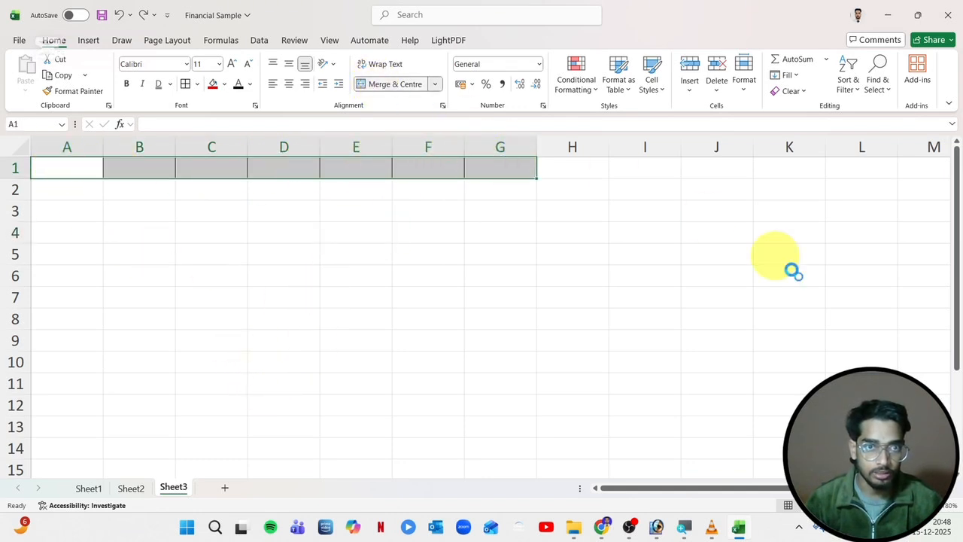
click(179, 275)
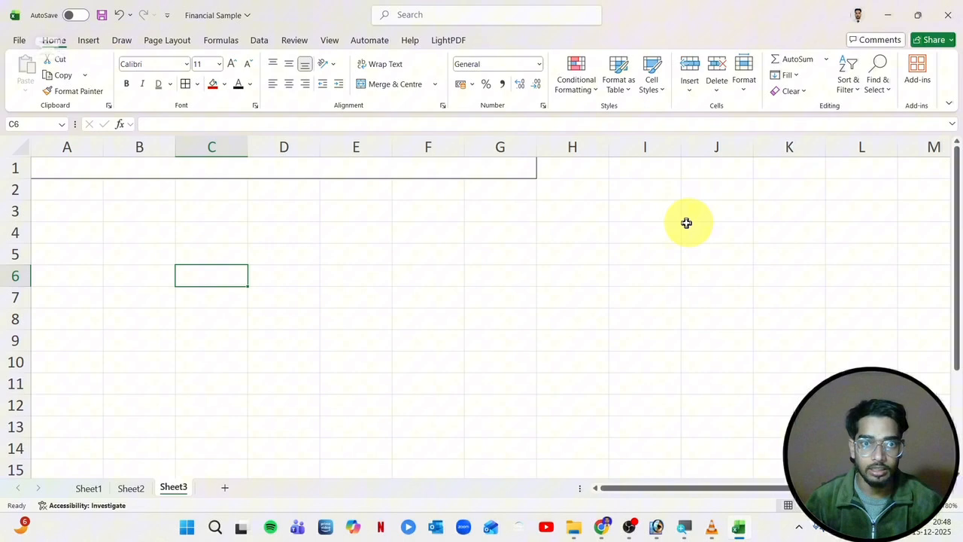
- Enter the heading "All Student Data" in the merged cell A1:G1
click(399, 163)
text(All)
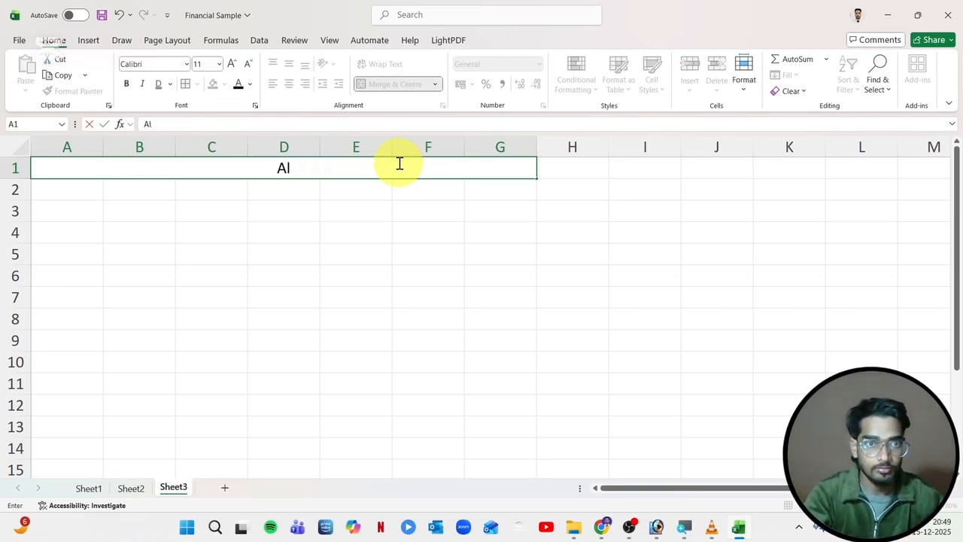
click(137, 336)
click(255, 169)
text(All Student Data)
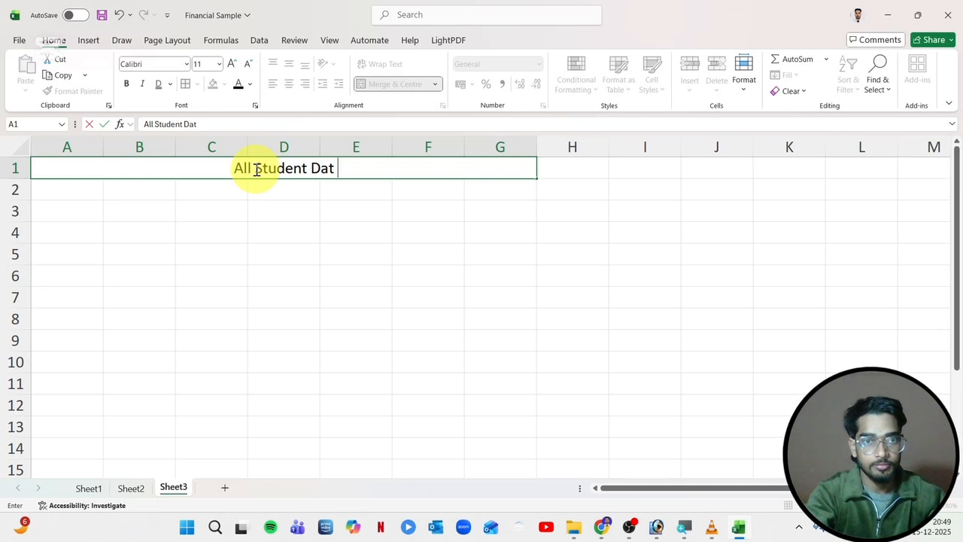
click(505, 311)
- Fill the merged "All Student Data" heading cell with red
click(273, 167)
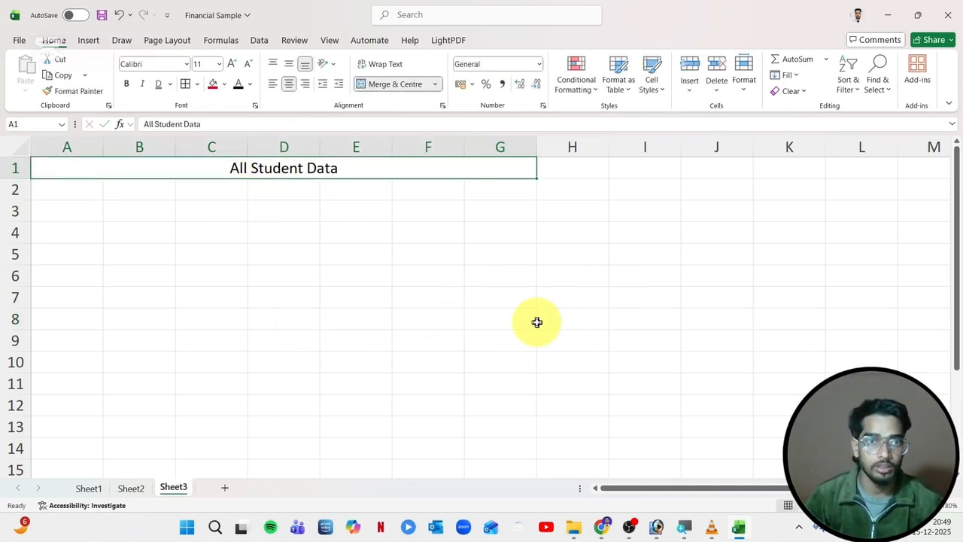
click(215, 88)
click(380, 237)
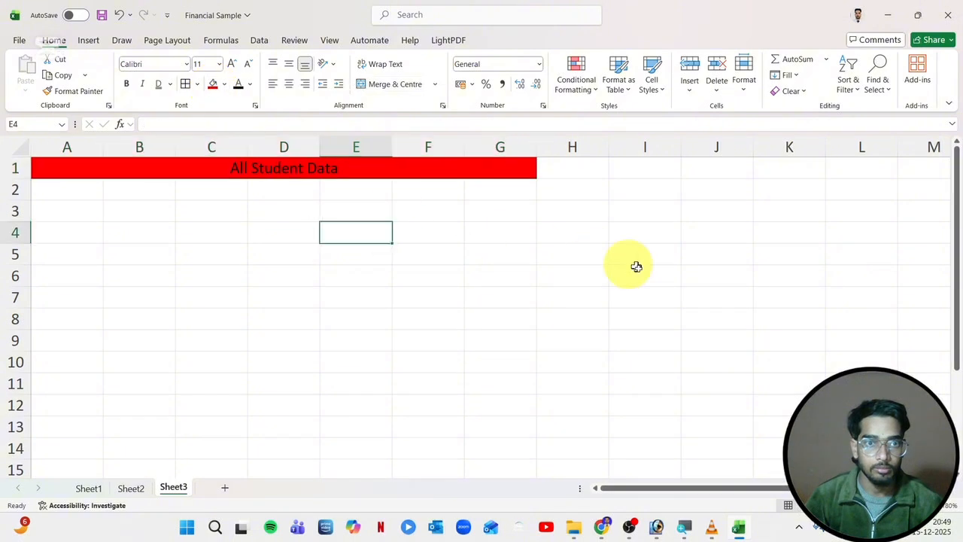